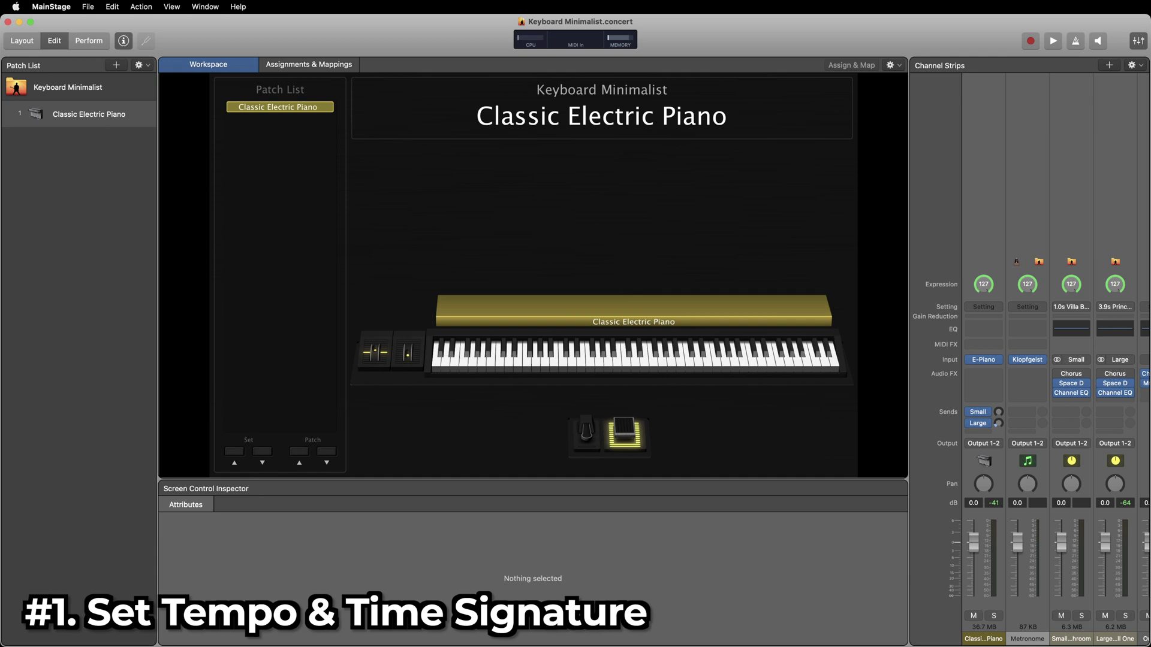
# - Turn on Change Tempo in the Classic Electric Piano patch attributes and set it to 85
pyautogui.click(105, 114)
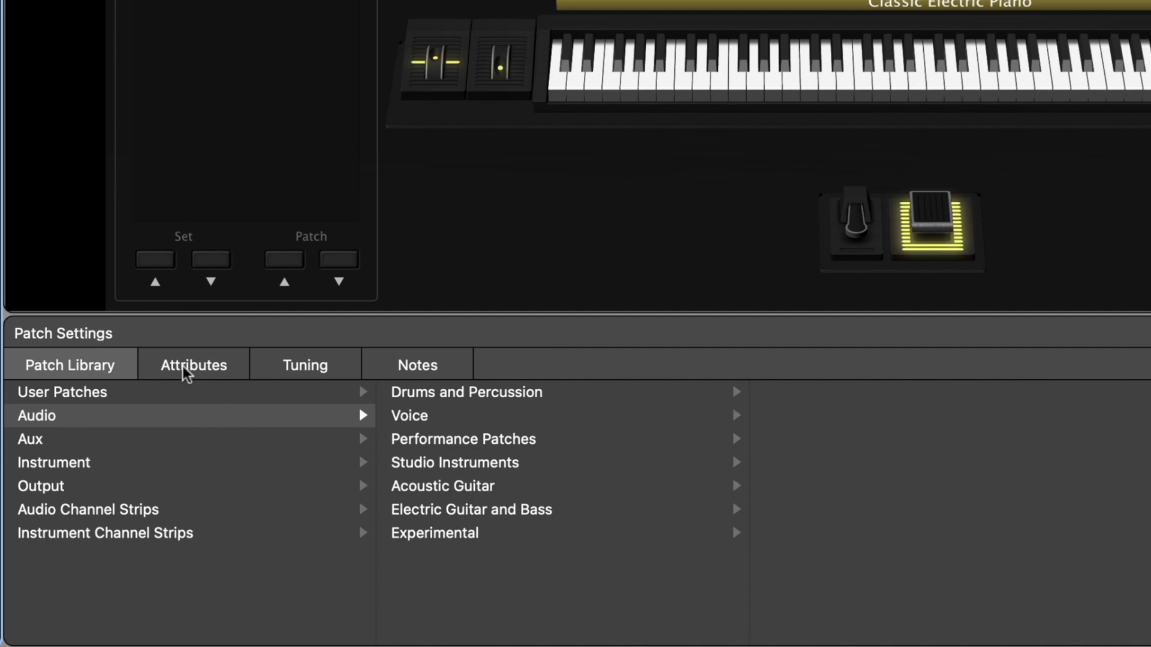
pyautogui.click(187, 369)
pyautogui.click(283, 431)
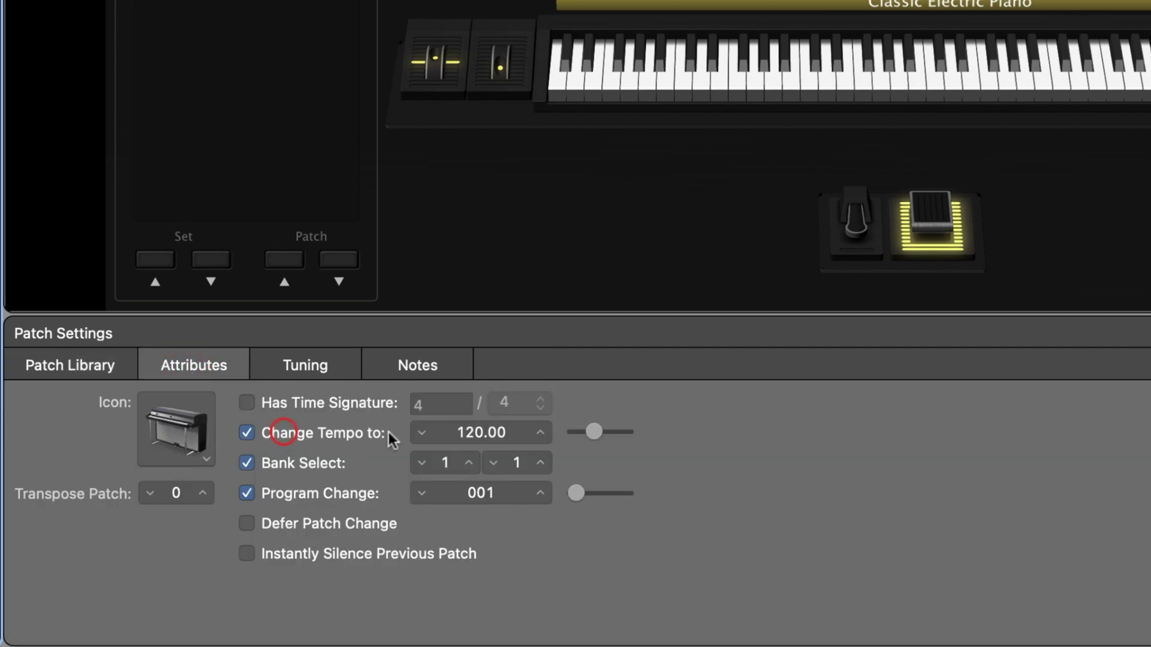
pyautogui.click(481, 431)
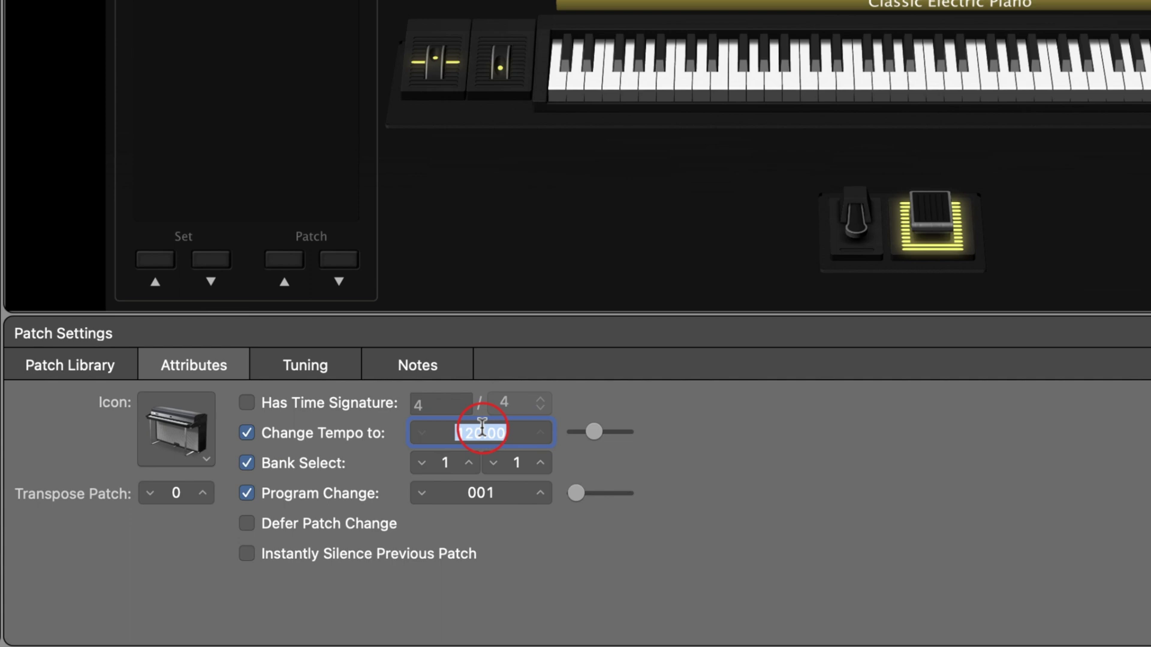
pyautogui.write('85')
pyautogui.press('Return')
# - Give the patch its own time signature of 6/8
pyautogui.click(298, 408)
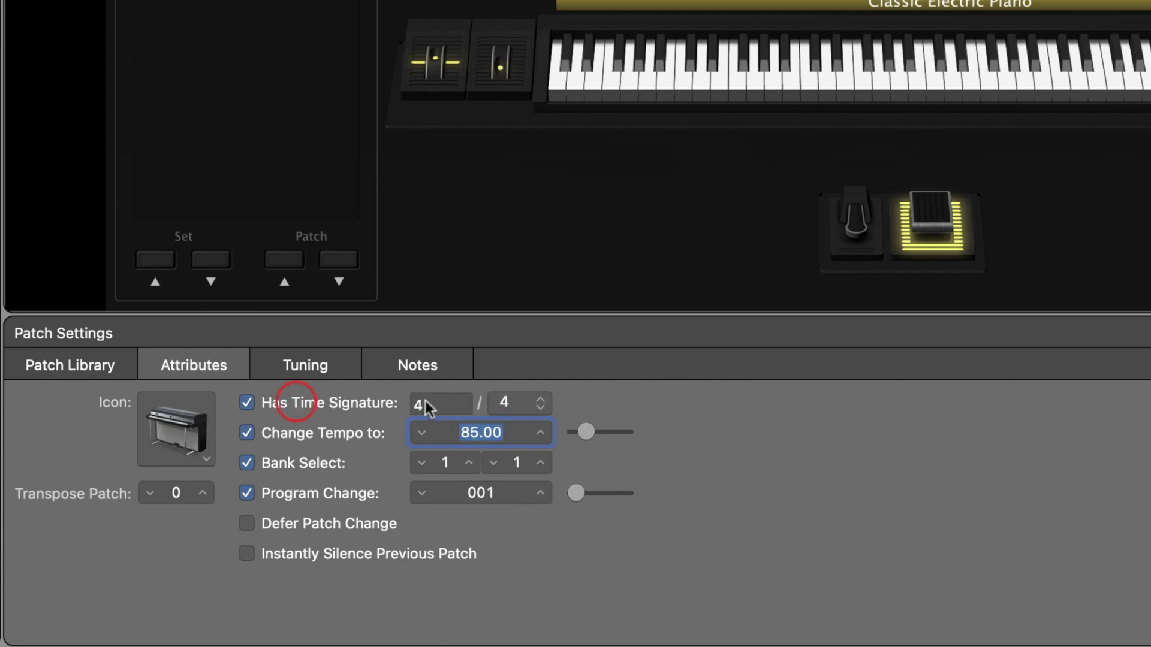
pyautogui.click(518, 402)
pyautogui.click(521, 425)
pyautogui.click(435, 404)
pyautogui.write('6')
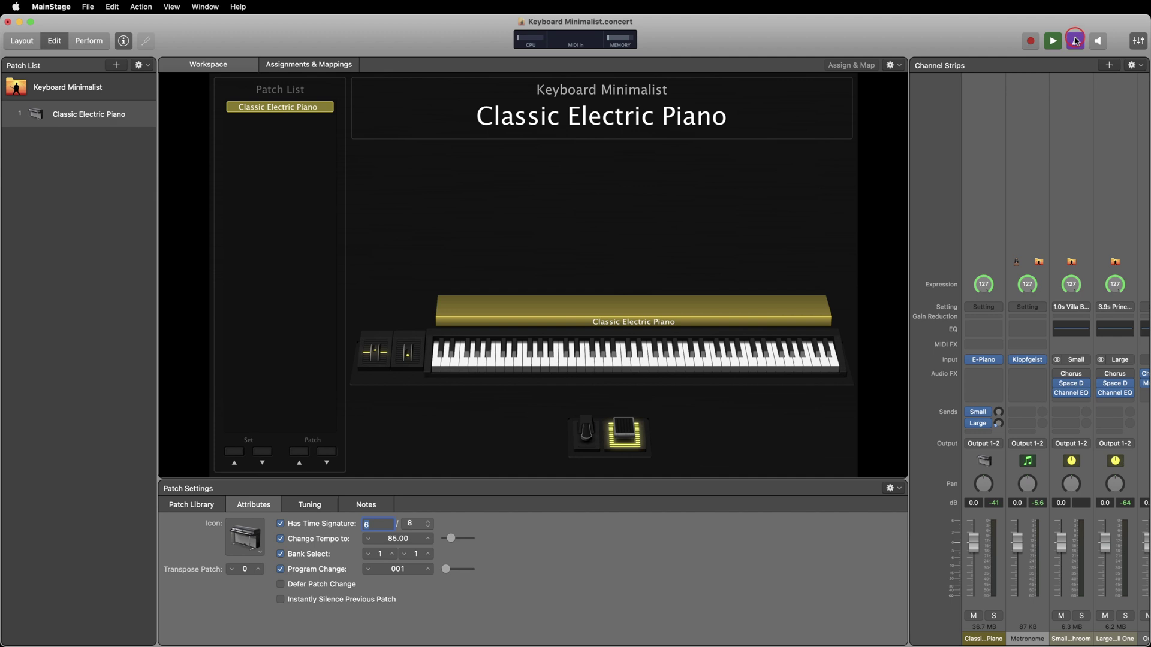
# - Test the new tempo with the metronome, then switch it off and stop playback
pyautogui.click(1076, 41)
pyautogui.click(1075, 40)
pyautogui.press('space')
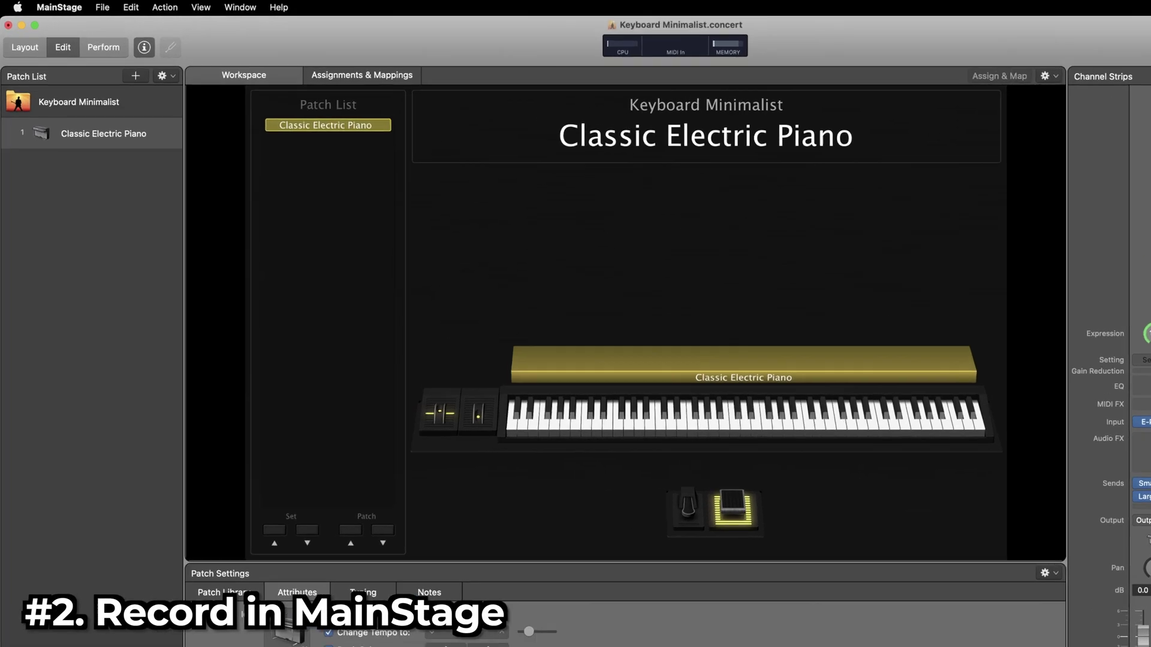
# - Open MainStage Preferences on the Audio pane
pyautogui.click(51, 7)
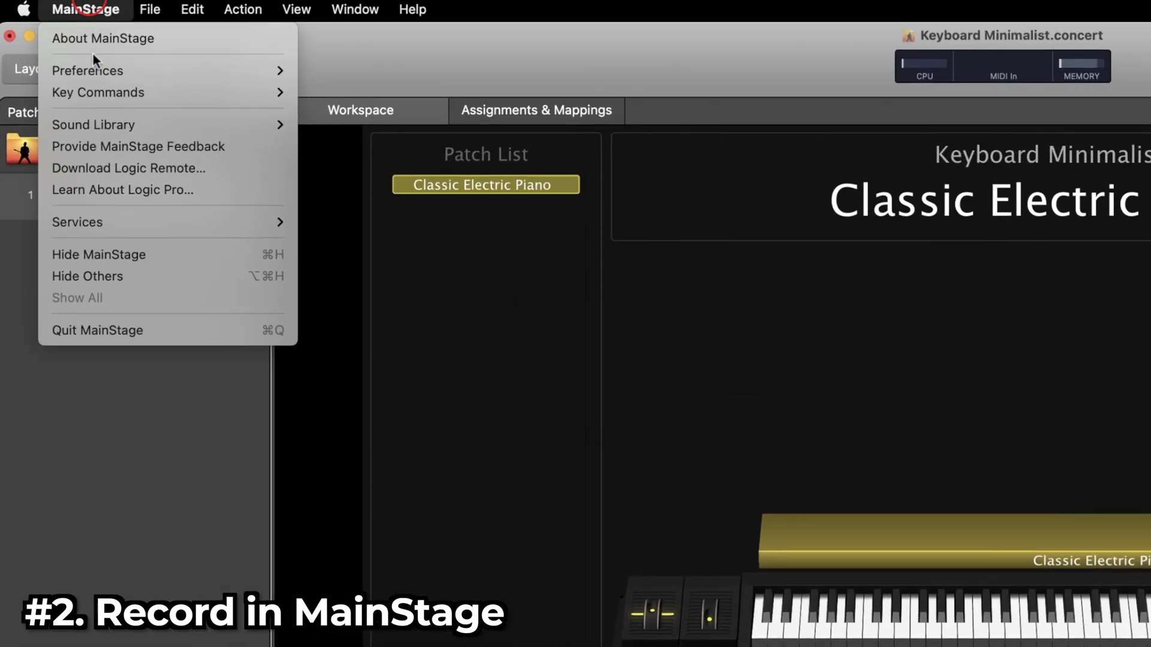
pyautogui.moveTo(55, 40)
pyautogui.click(334, 69)
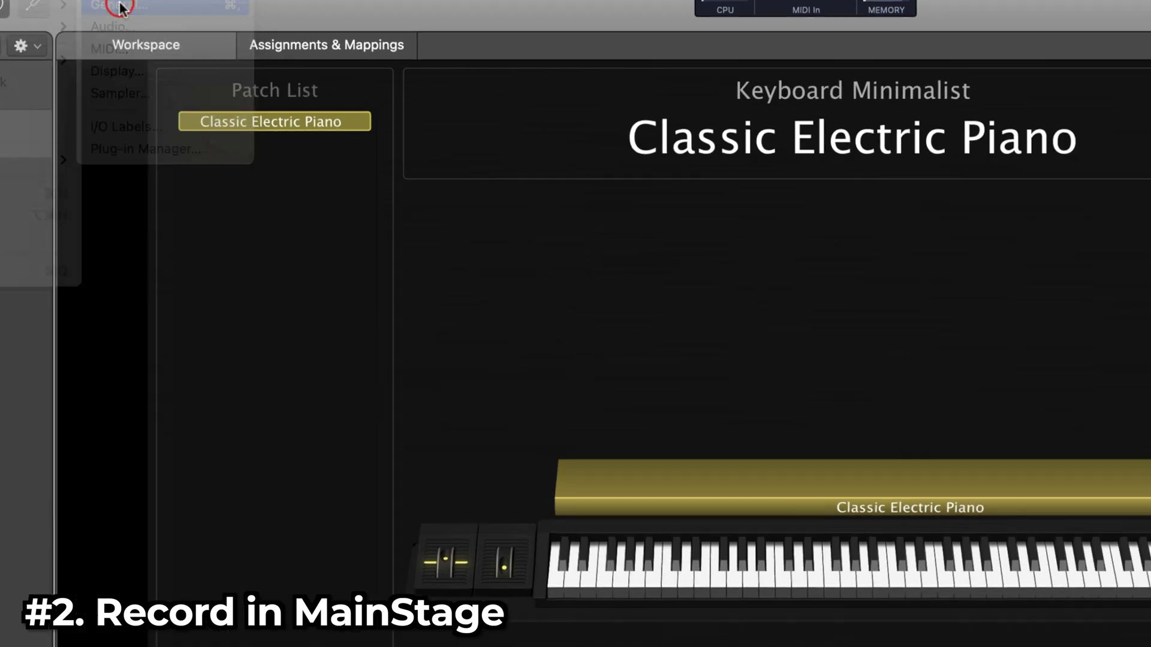
pyautogui.click(363, 80)
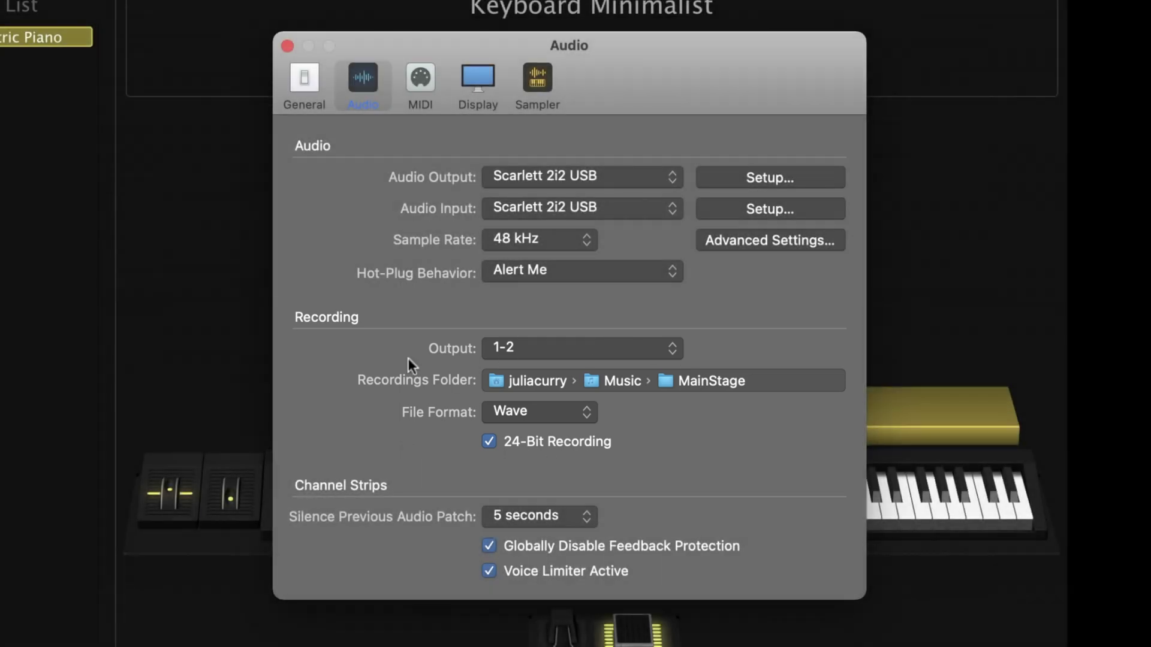
# - Review the Recordings Folder and File Format, leaving both unchanged with Wave kept
pyautogui.click(686, 381)
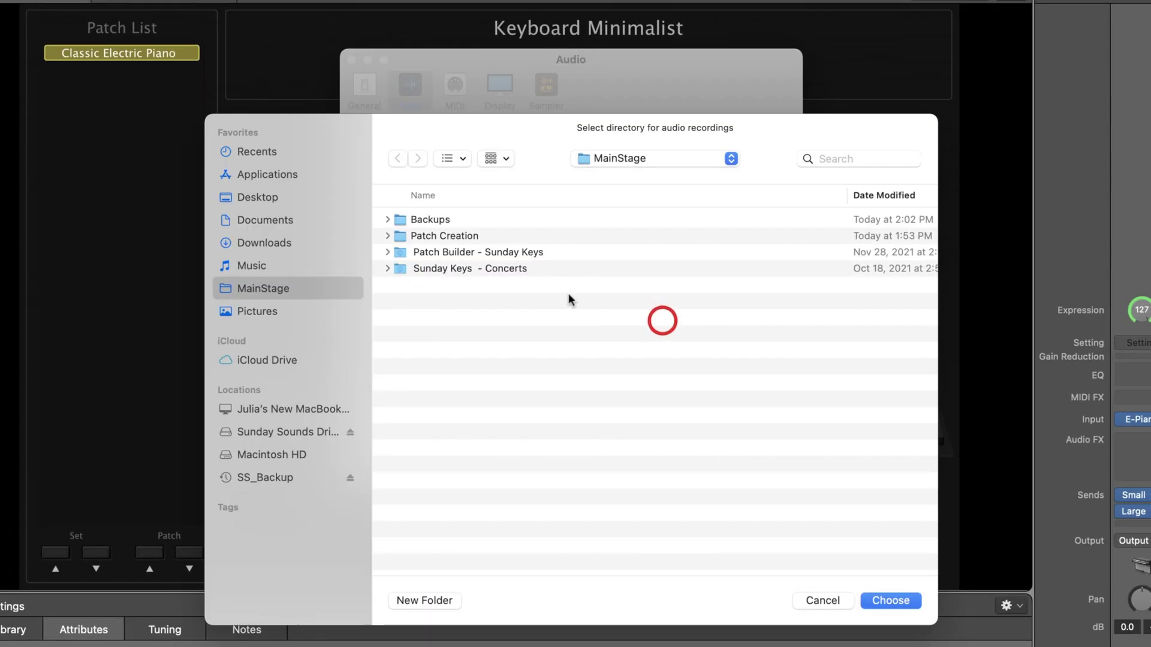
pyautogui.press('Return')
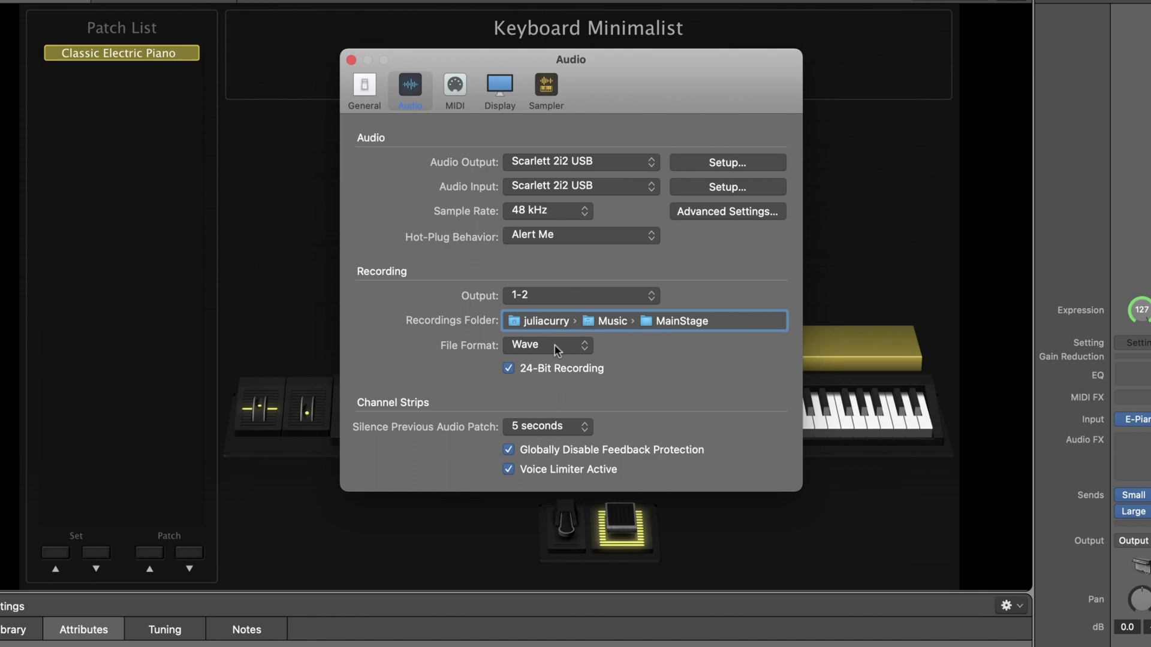
pyautogui.click(555, 346)
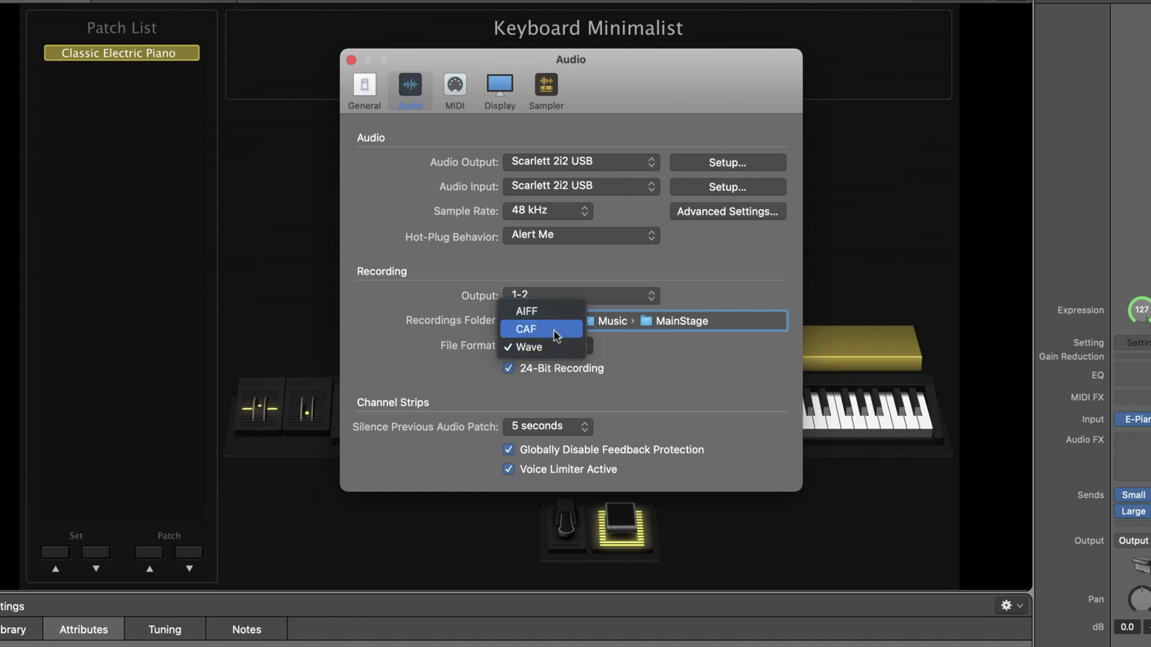
pyautogui.click(652, 362)
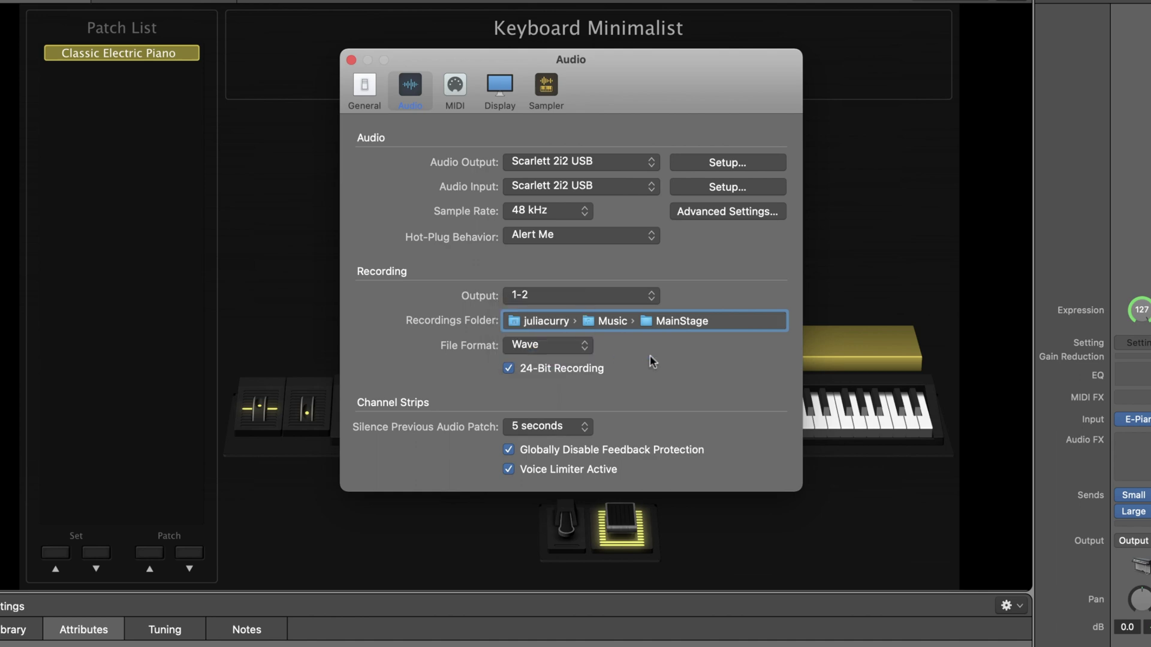
# - Close Preferences, then start and stop Record around a short Classic Electric Piano performance
pyautogui.click(351, 60)
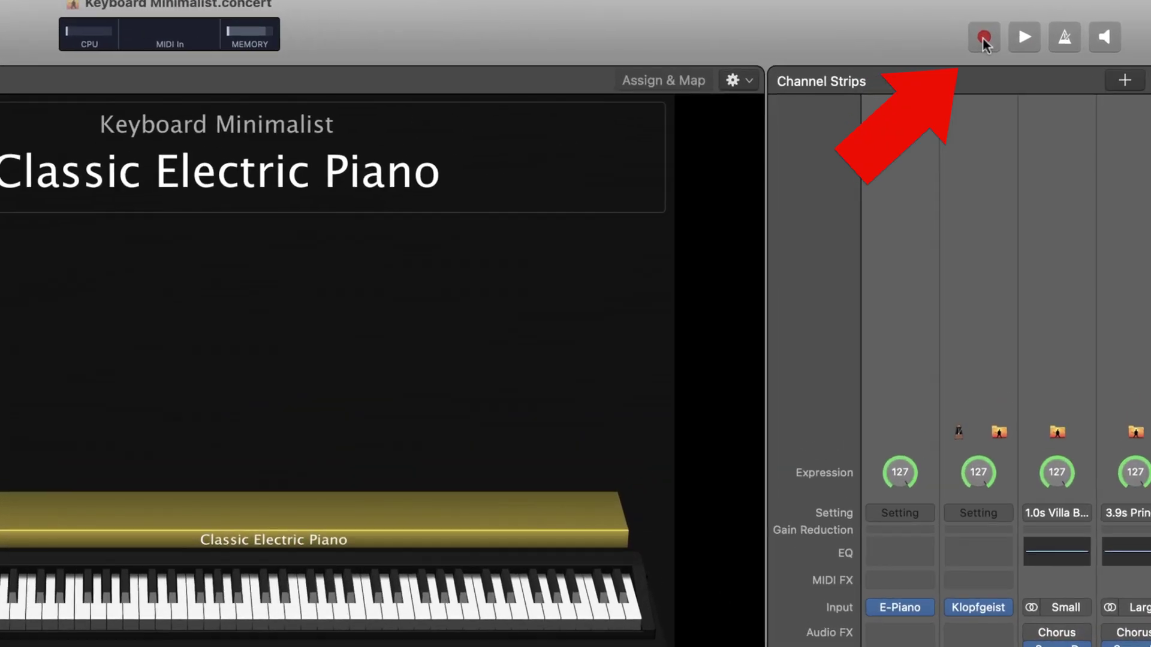
pyautogui.click(1034, 42)
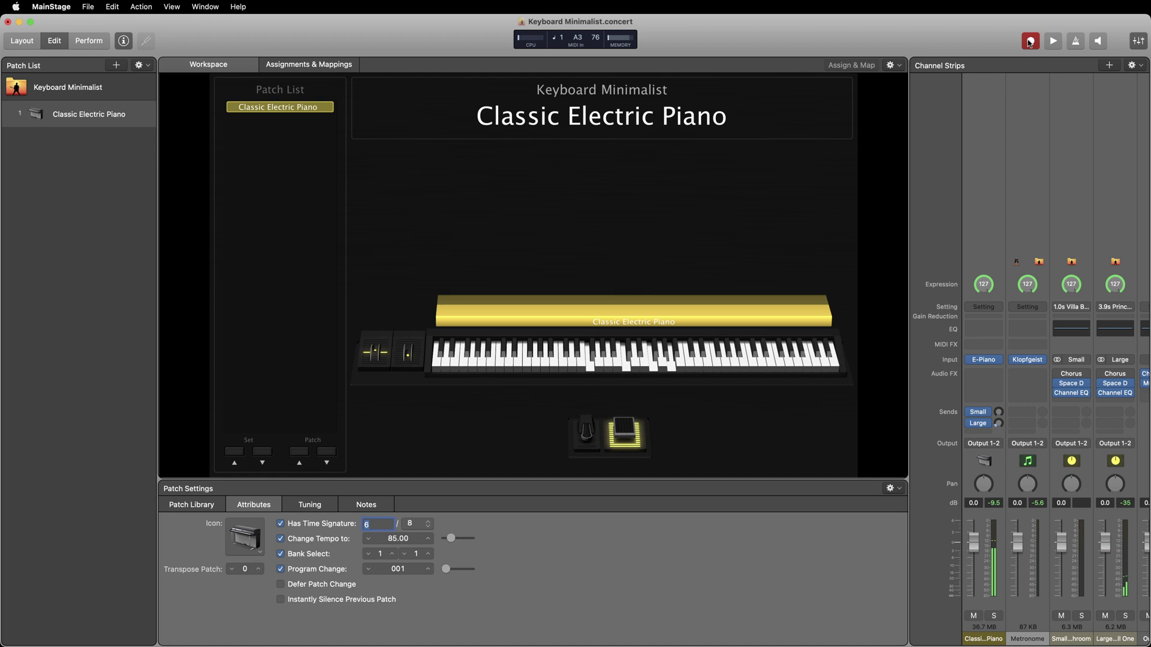
pyautogui.click(1030, 41)
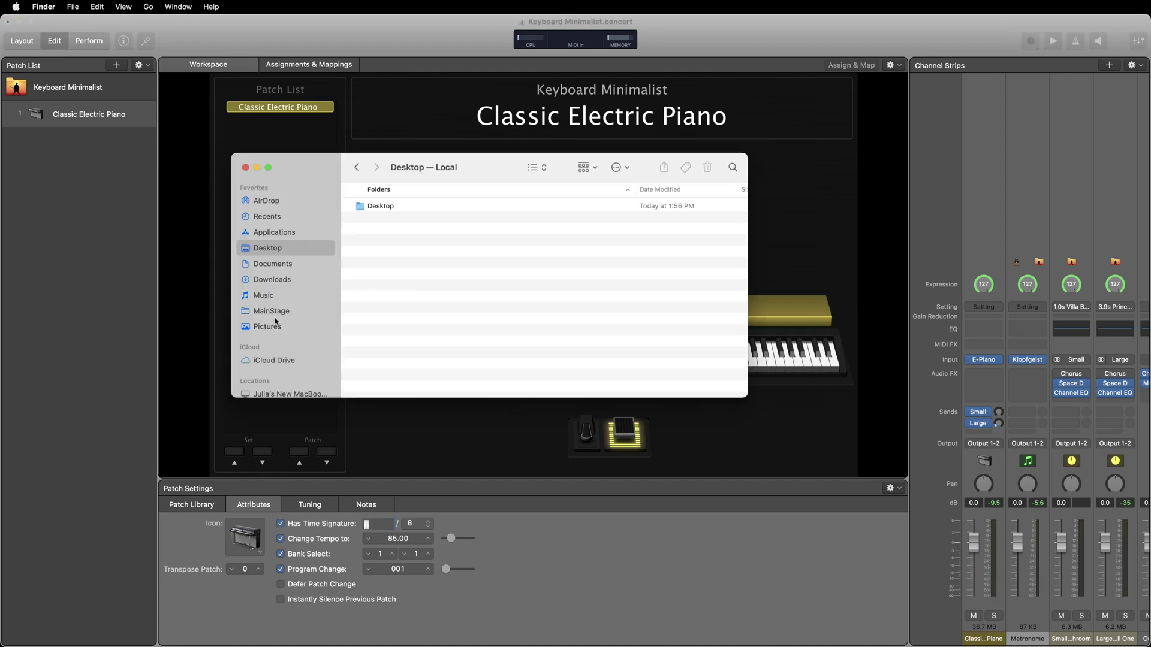
# - Select the new Keyboard Minimalist .wav file in the MainStage folder, then close the Finder window
pyautogui.click(277, 317)
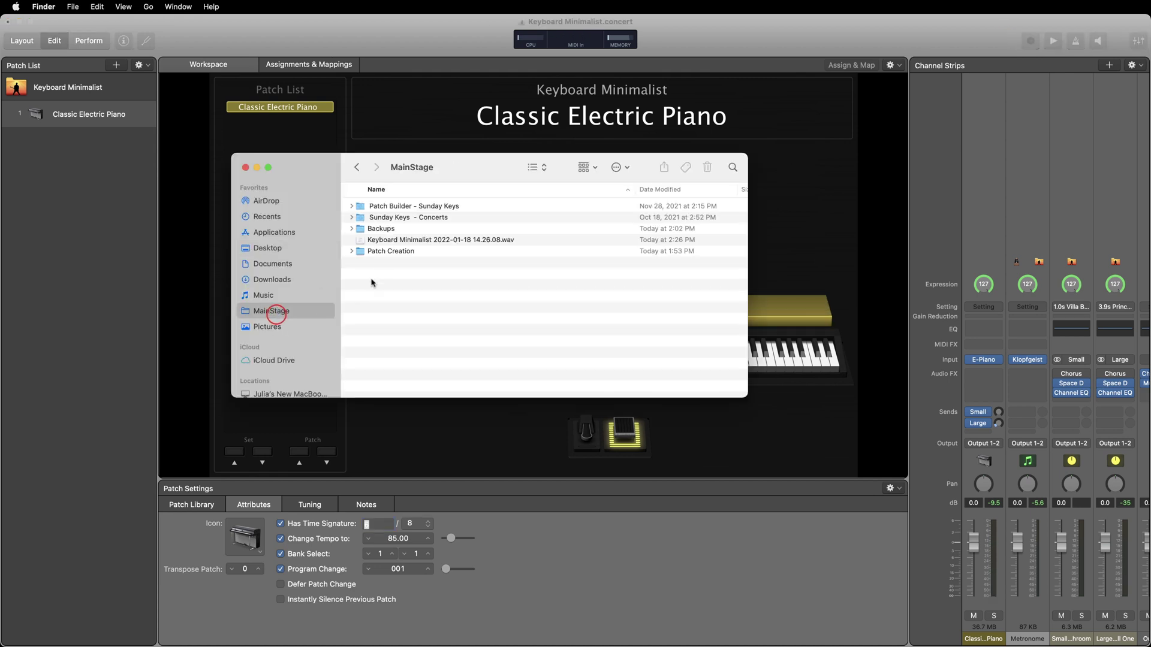
pyautogui.click(495, 240)
pyautogui.press('super+w')
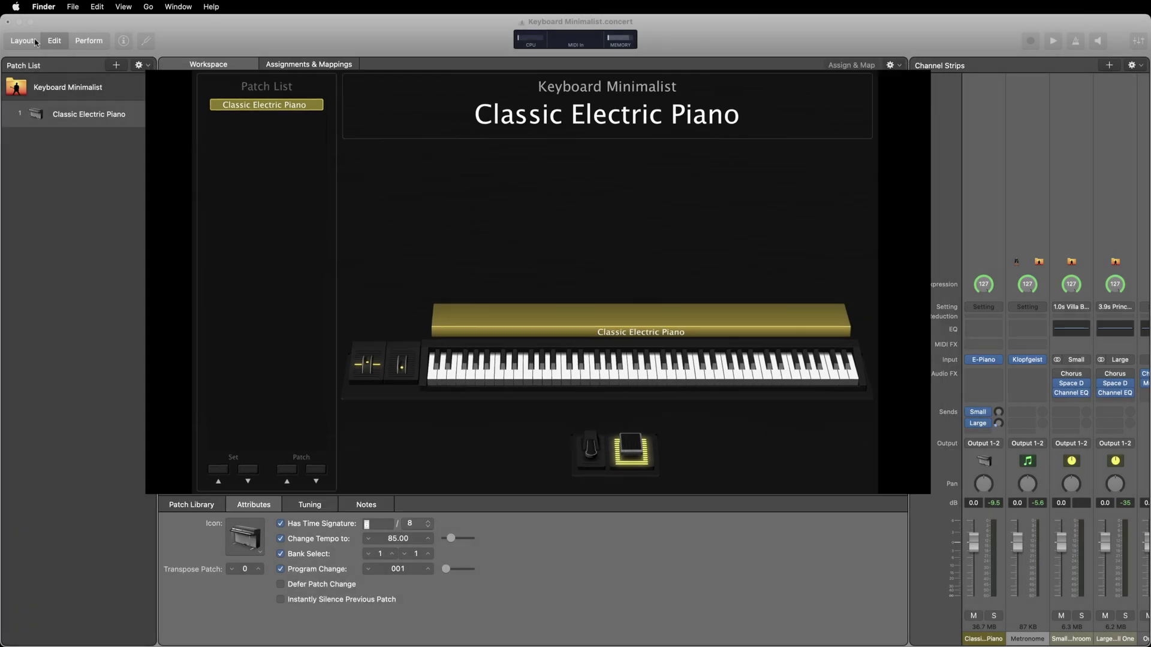
# - In Layout mode, place a Vertical Meter left of the keyboard layers and make it narrower
pyautogui.click(27, 41)
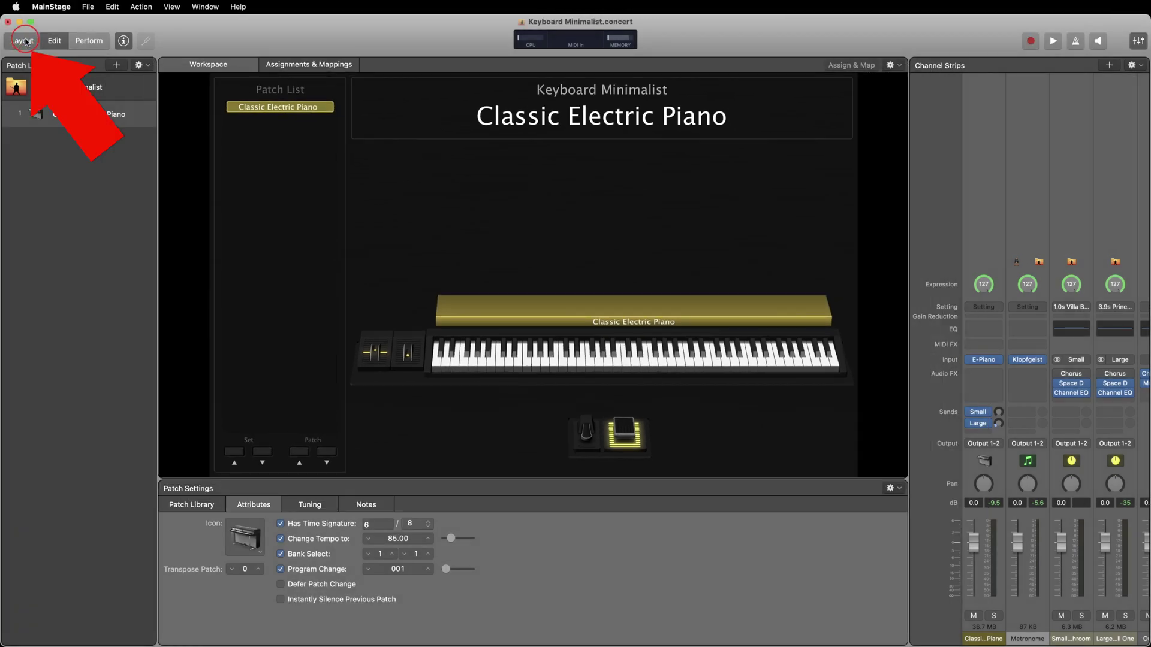
pyautogui.click(25, 41)
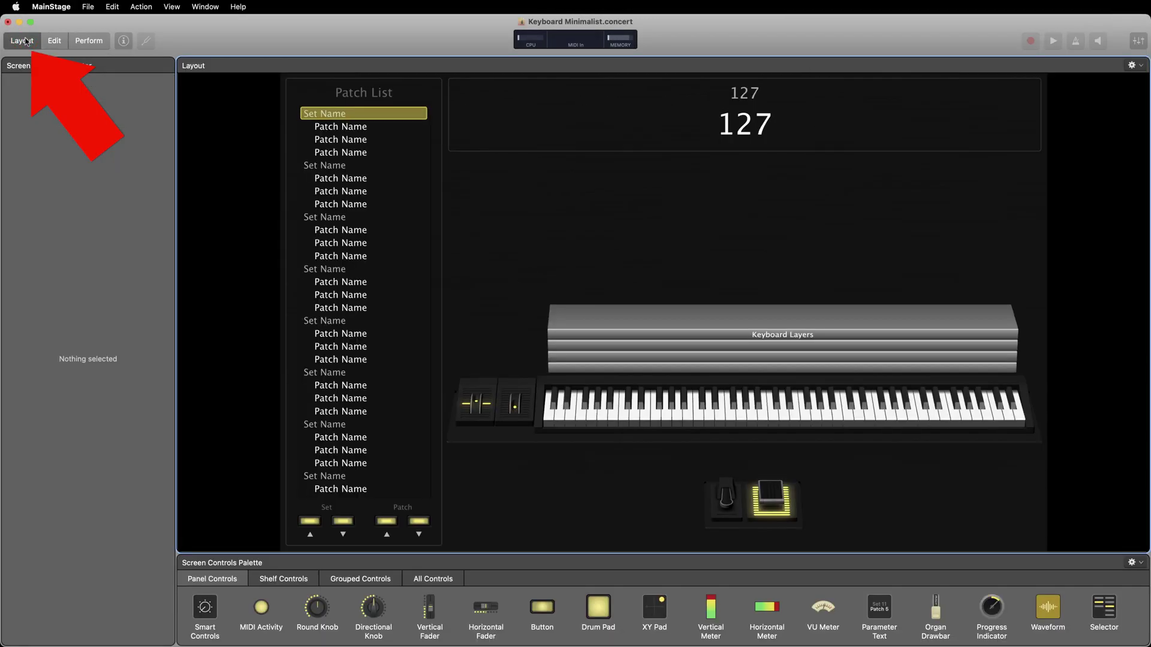
pyautogui.moveTo(518, 552); pyautogui.dragTo(530, 459)
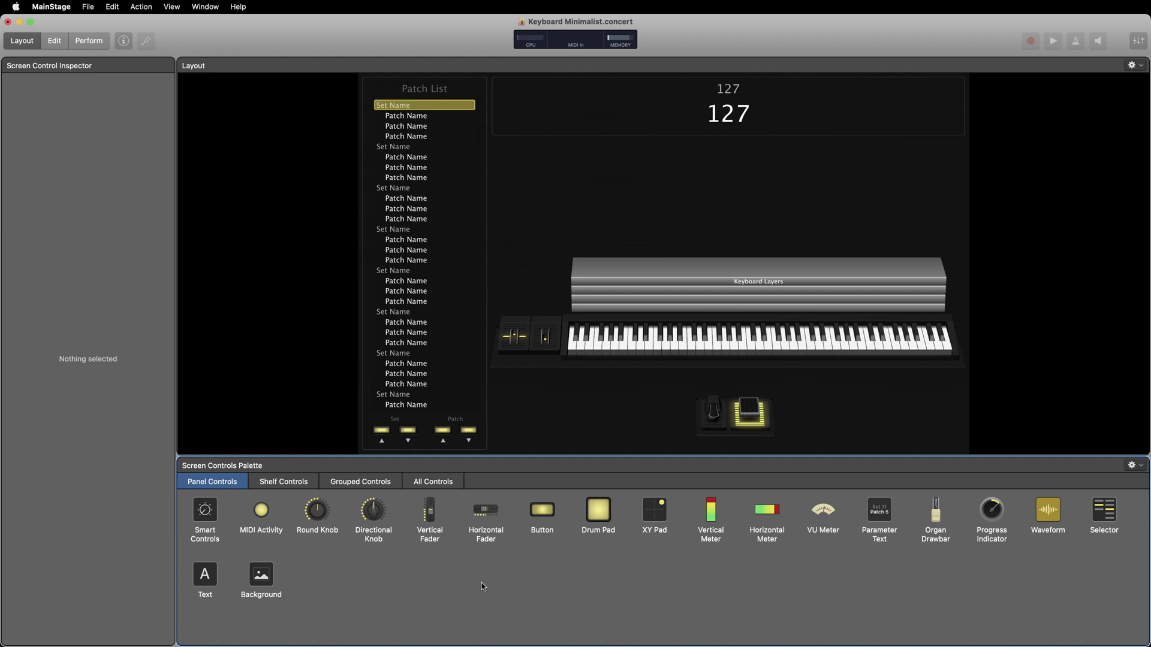
pyautogui.click(713, 516)
pyautogui.moveTo(714, 519); pyautogui.dragTo(528, 225)
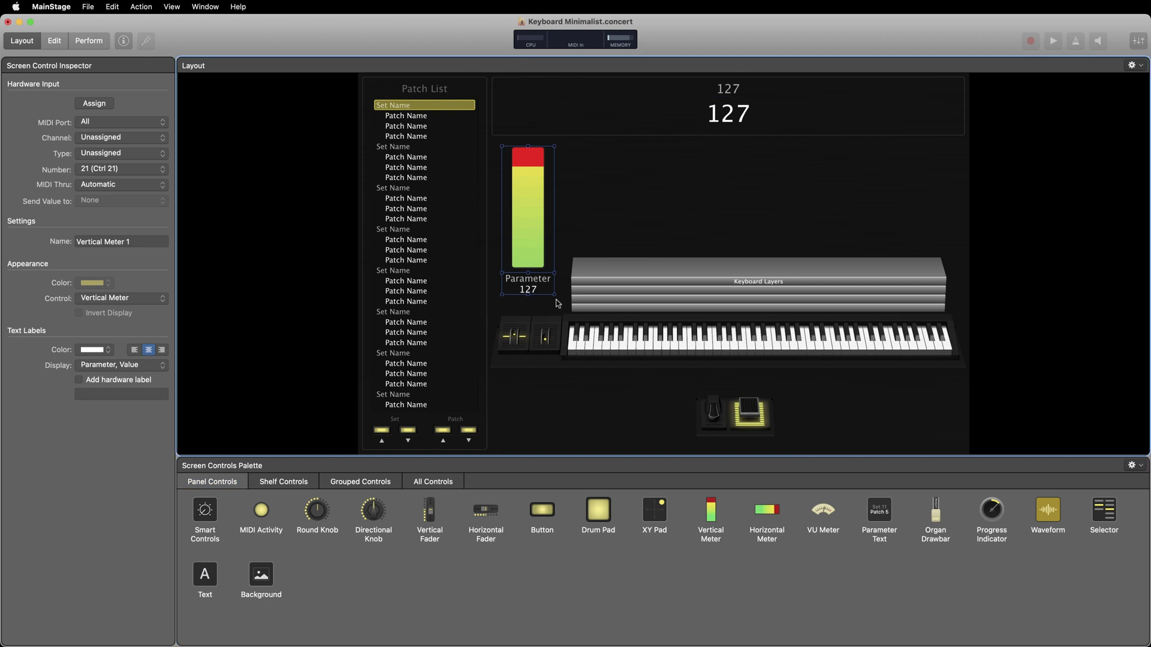
pyautogui.moveTo(553, 273); pyautogui.dragTo(521, 267)
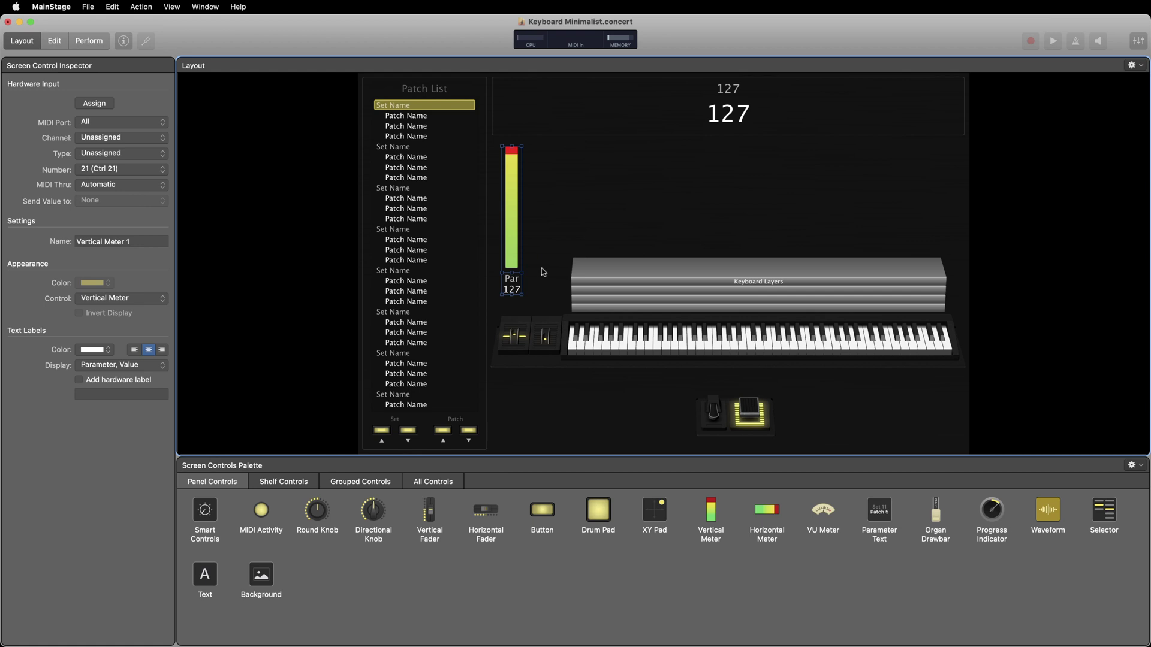
# - In Edit mode, map the new vertical meter to the Classic Electric Piano's Level
pyautogui.click(54, 40)
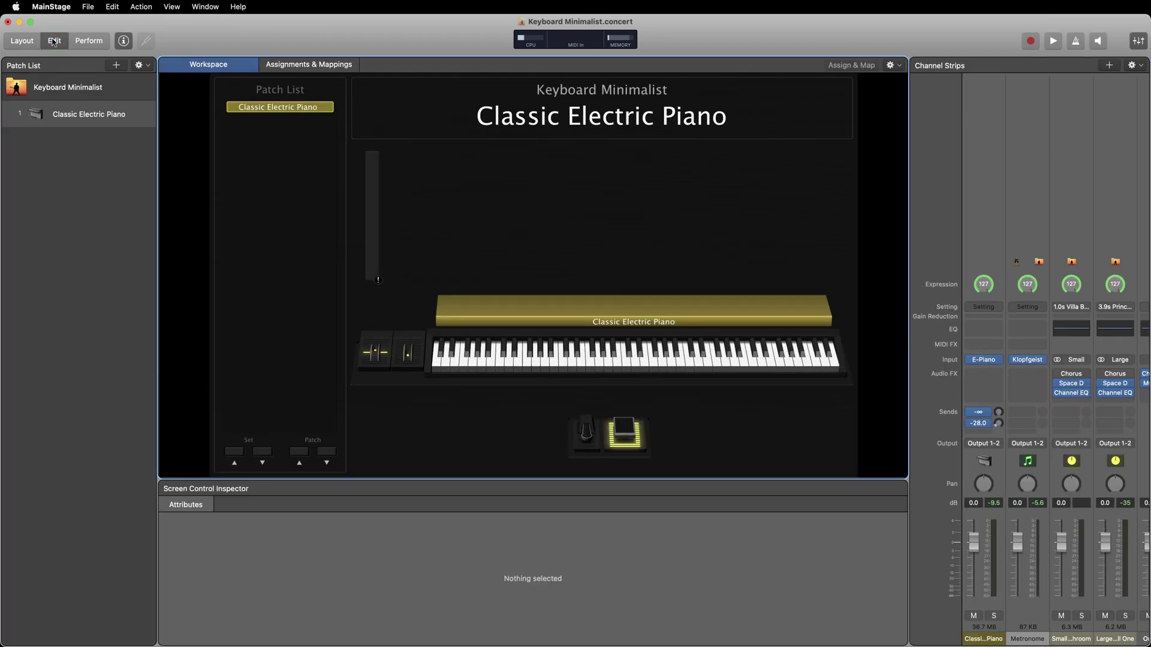
pyautogui.click(378, 202)
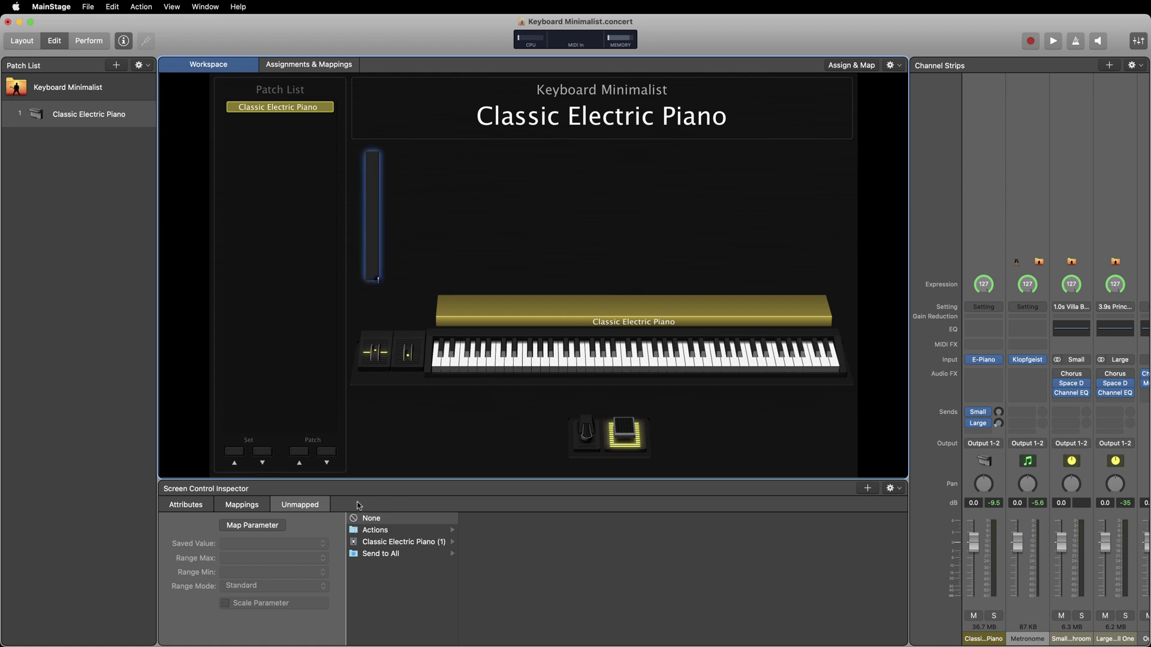
pyautogui.click(395, 542)
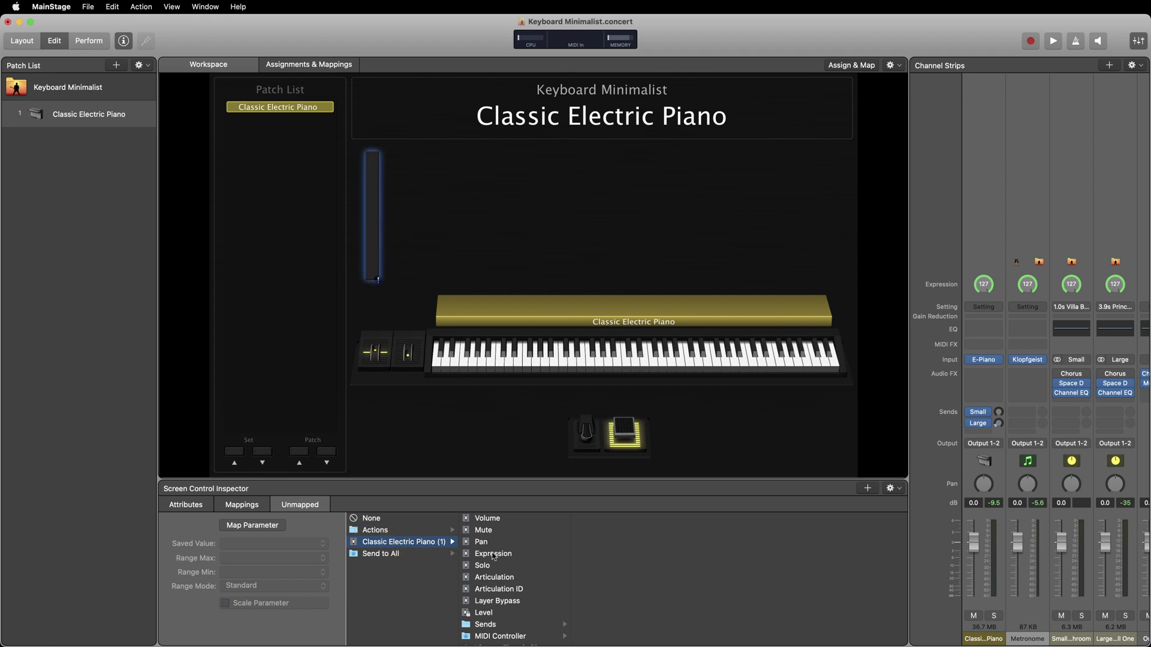
pyautogui.click(484, 612)
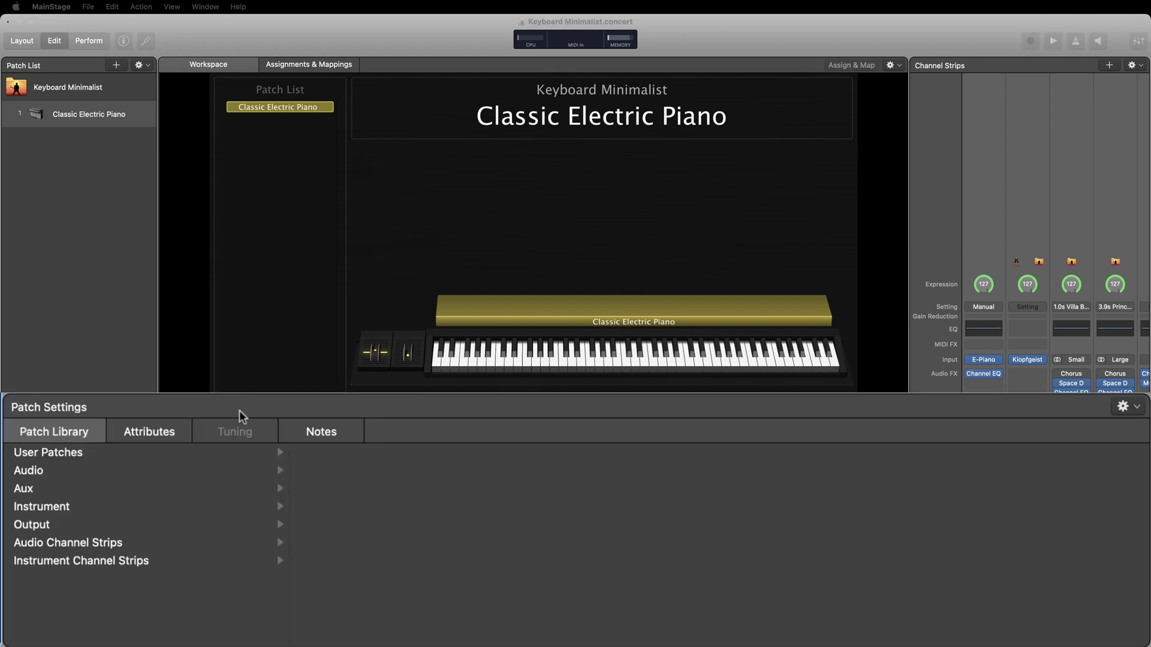
# - Browse User Patches to Patch Builder - Sunday Keys > Section 1 Individual Sounds > 2. Pads
pyautogui.click(243, 454)
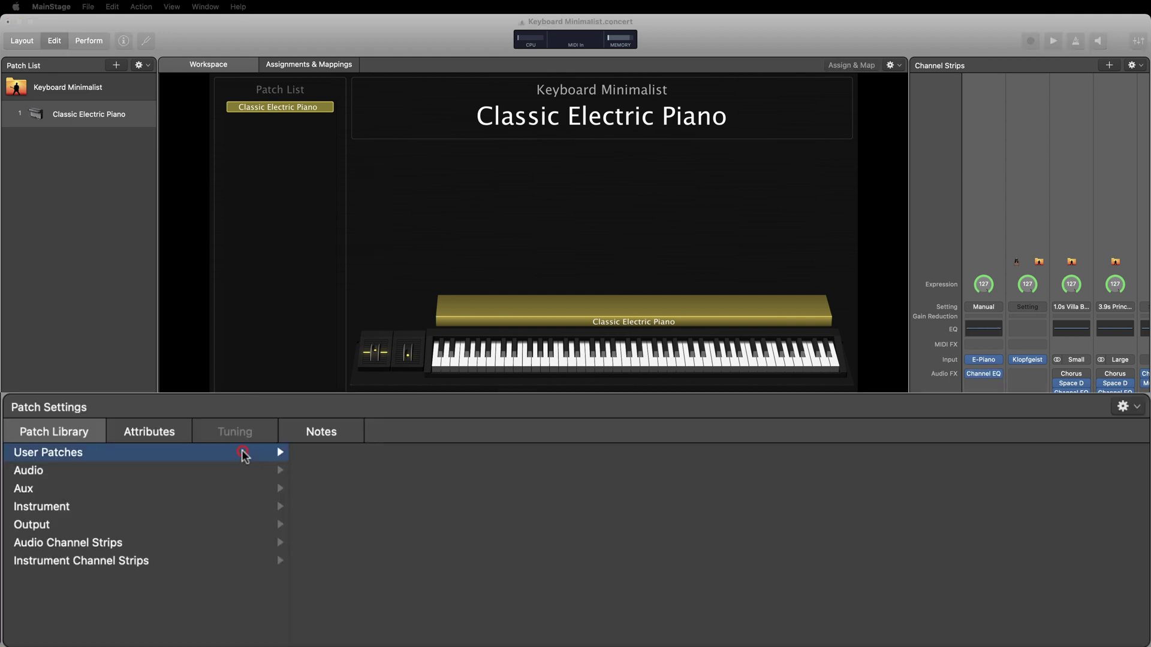
pyautogui.moveTo(351, 459)
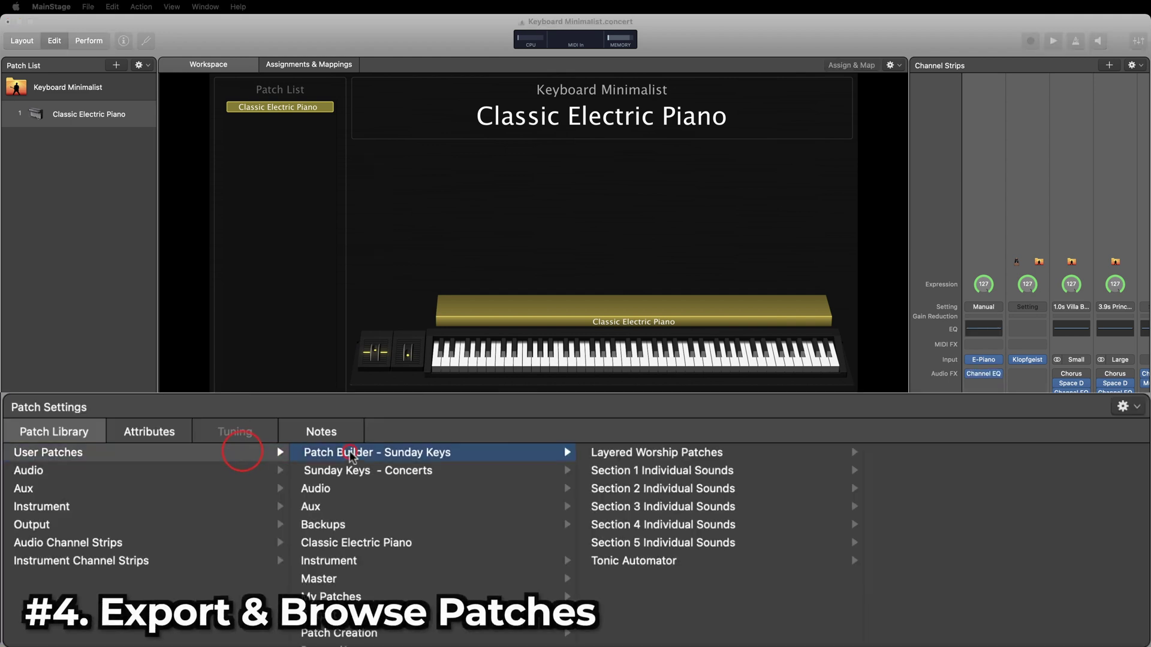
pyautogui.click(707, 472)
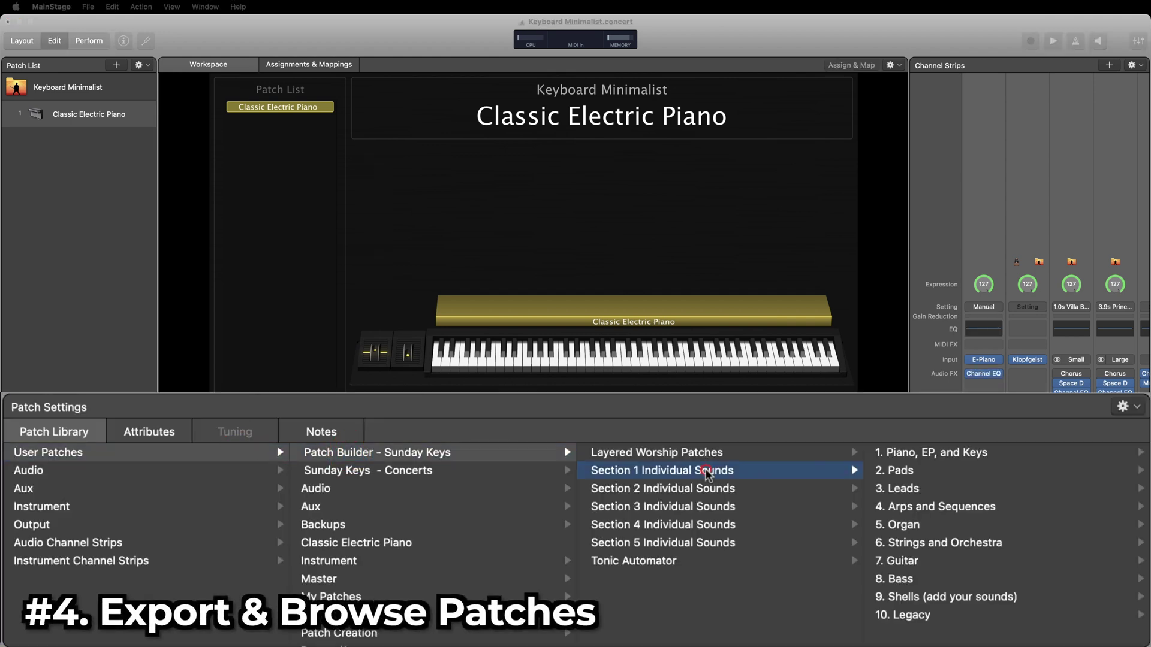
pyautogui.click(949, 472)
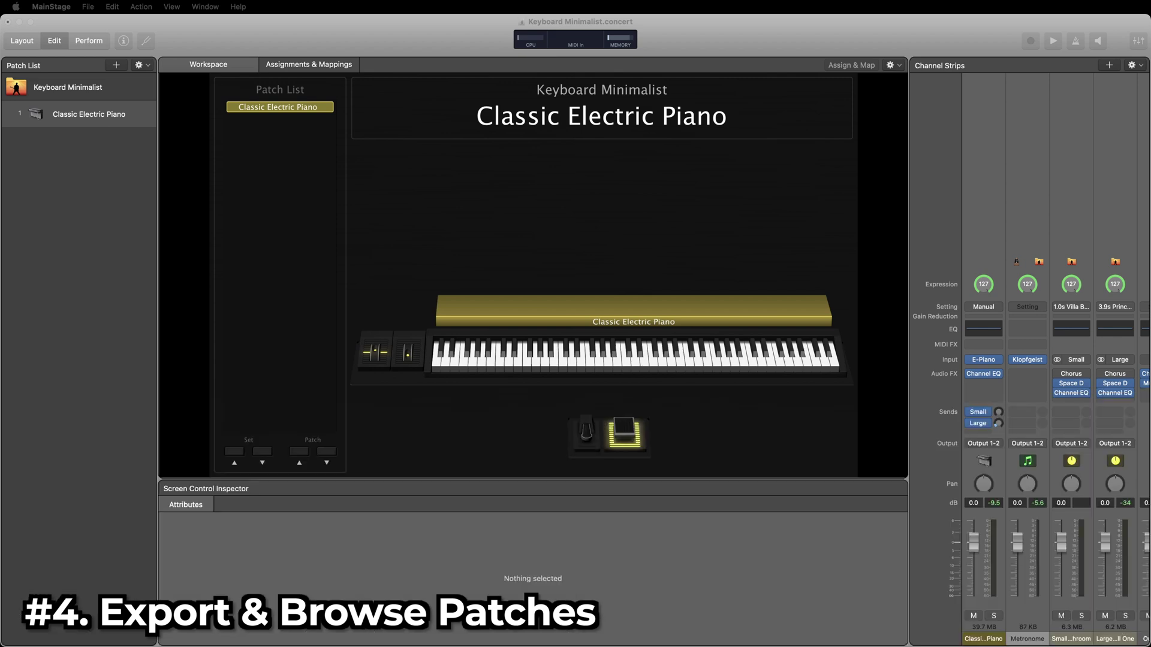
# - Open the Music folder in Finder, open the MainStage folder, then close the listing
pyautogui.click(160, 282)
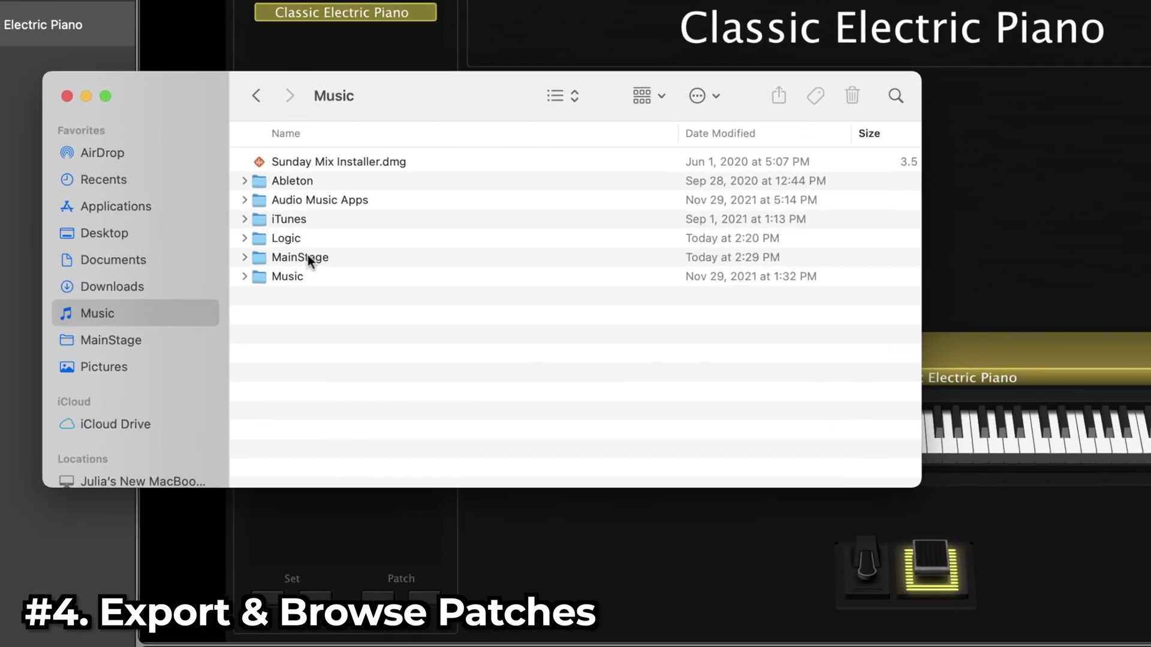
pyautogui.doubleClick(310, 258)
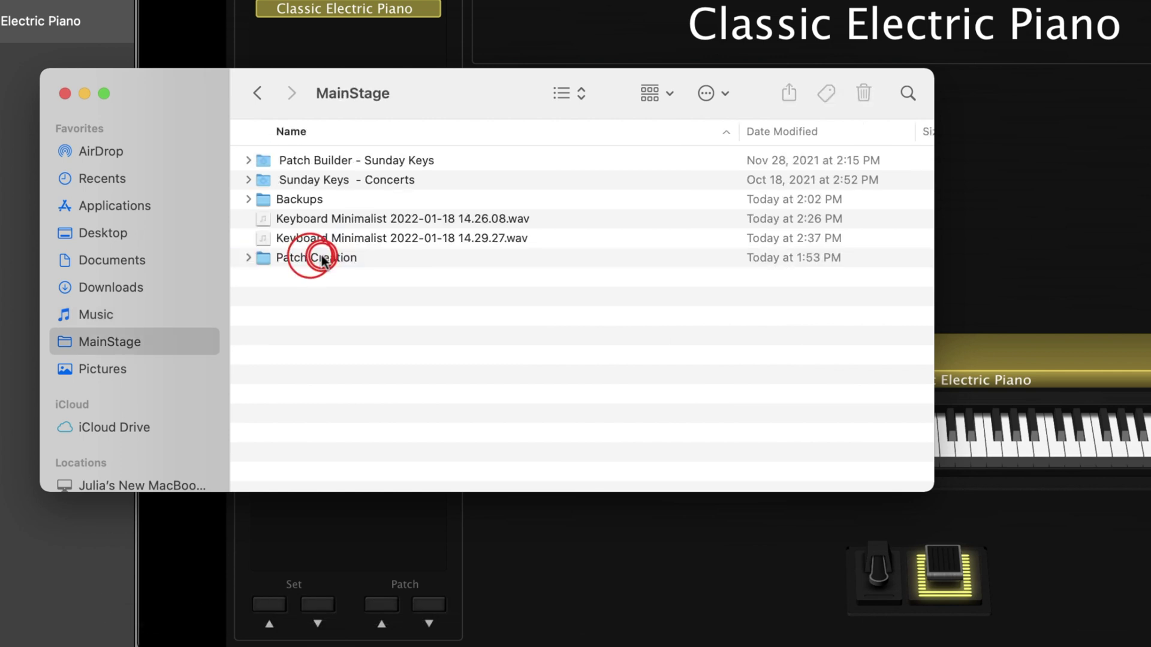
pyautogui.click(127, 342)
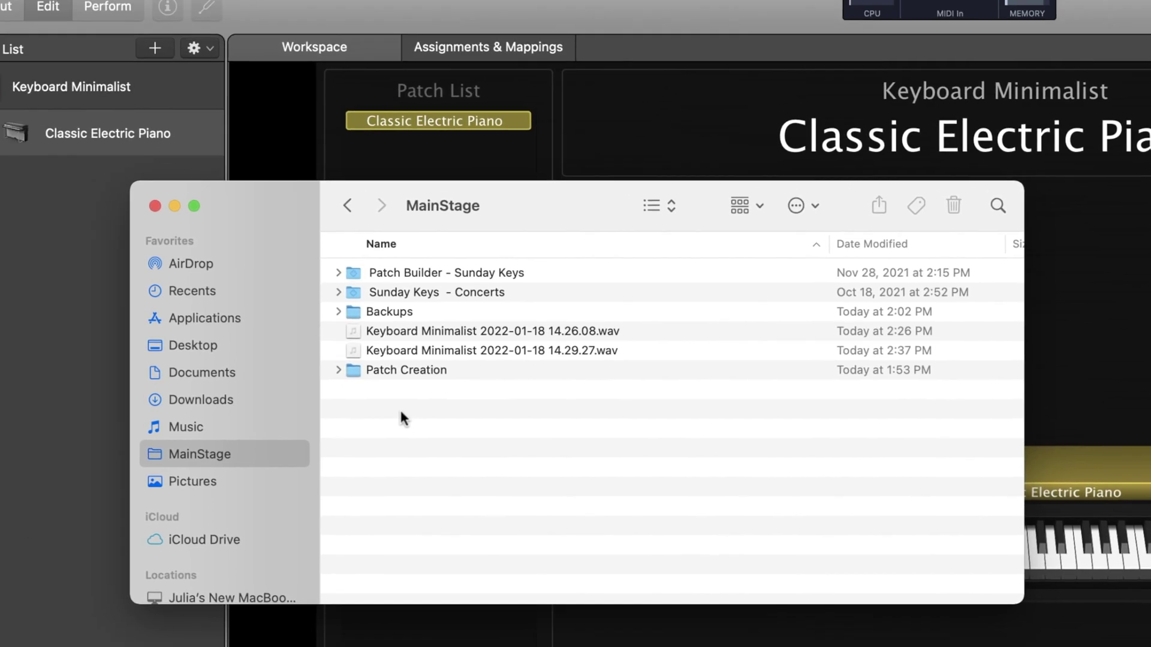
# - Export the Classic Electric Piano patch into the MainStage folder with Save as Patch
pyautogui.click(206, 204)
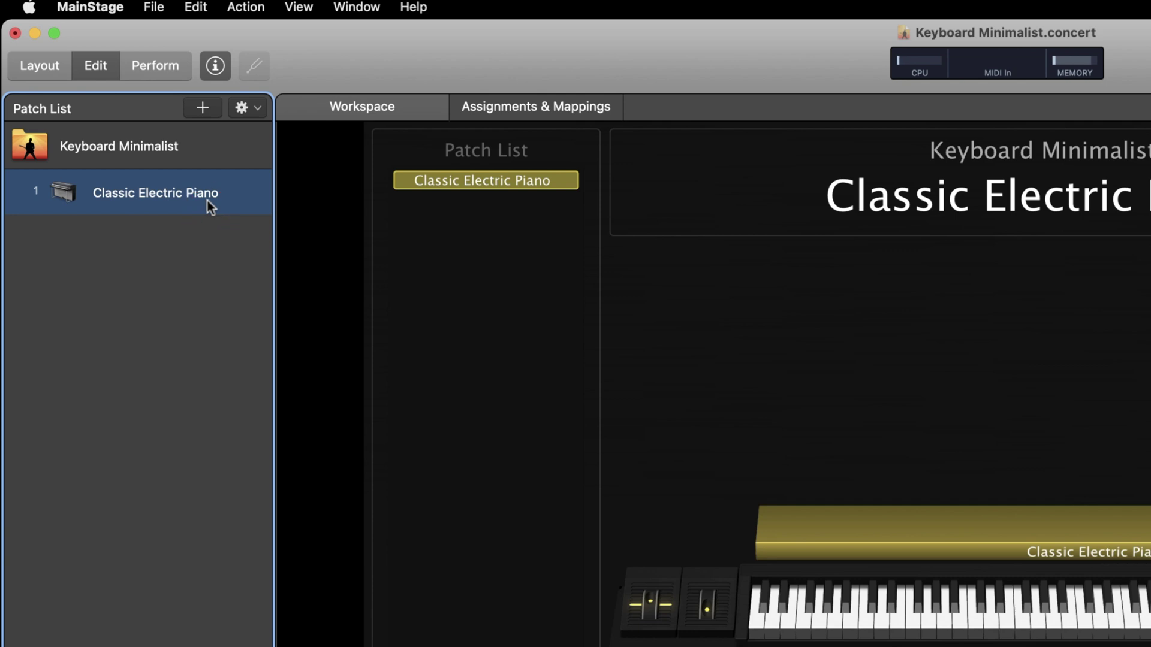
pyautogui.click(259, 109)
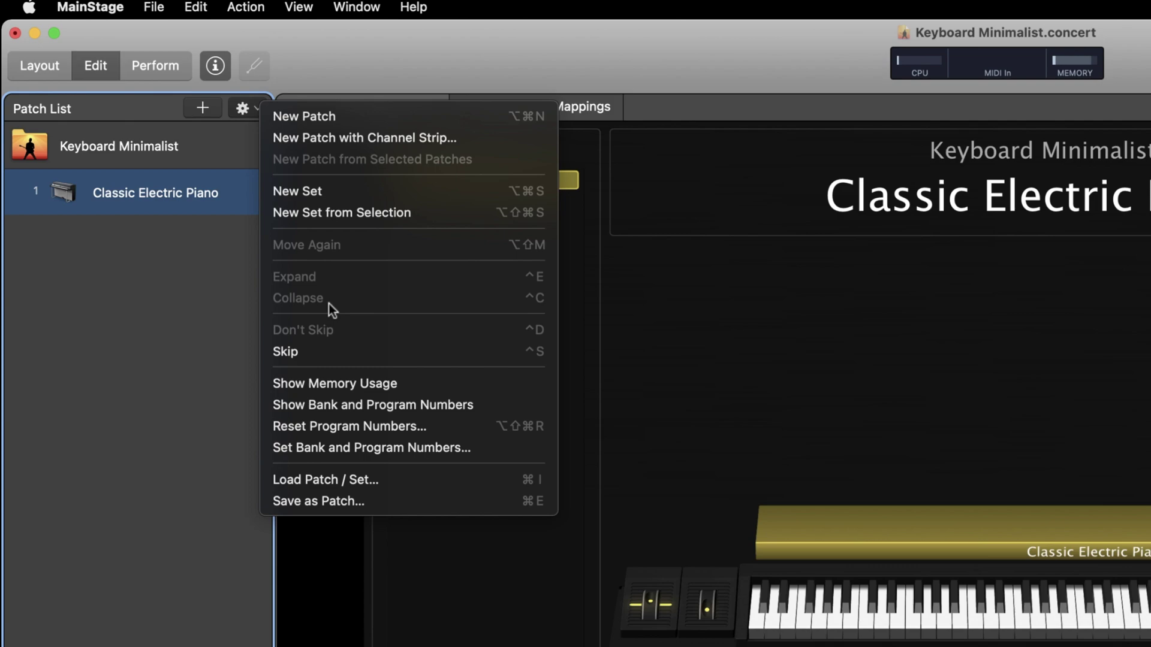
pyautogui.click(355, 498)
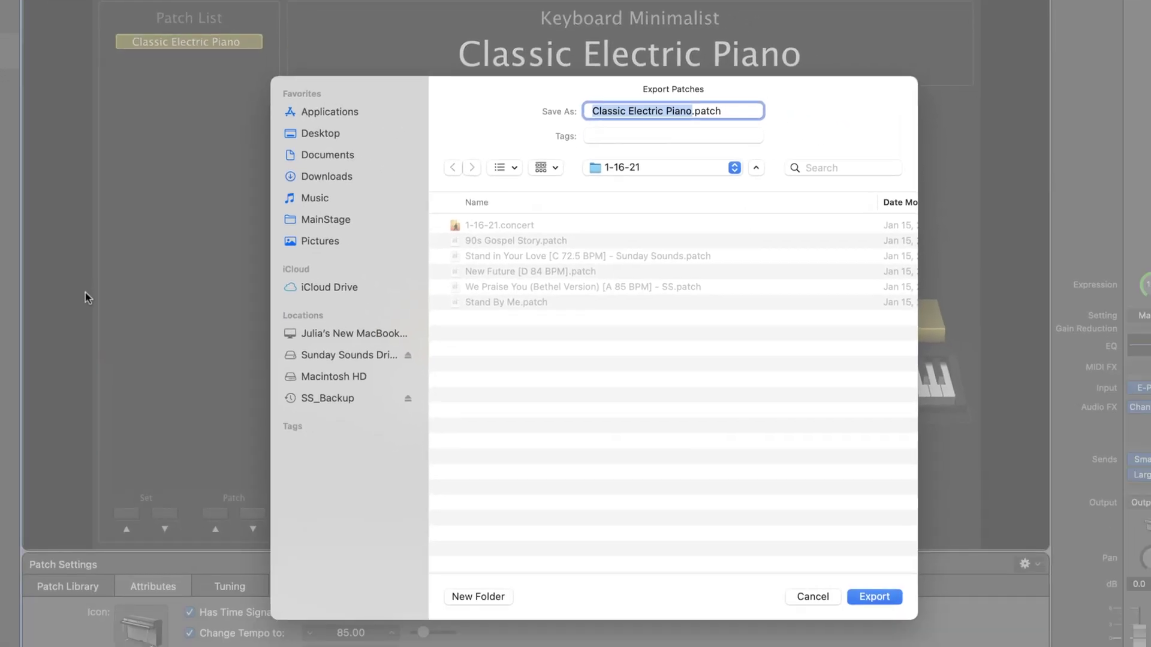
pyautogui.click(347, 221)
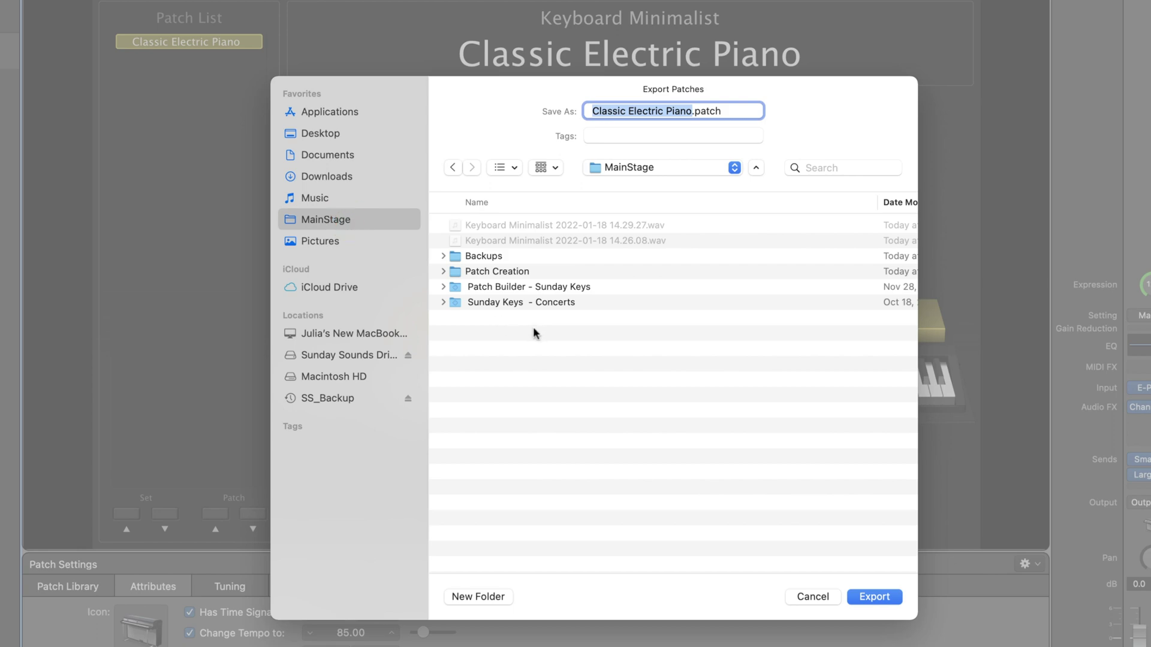
pyautogui.click(881, 598)
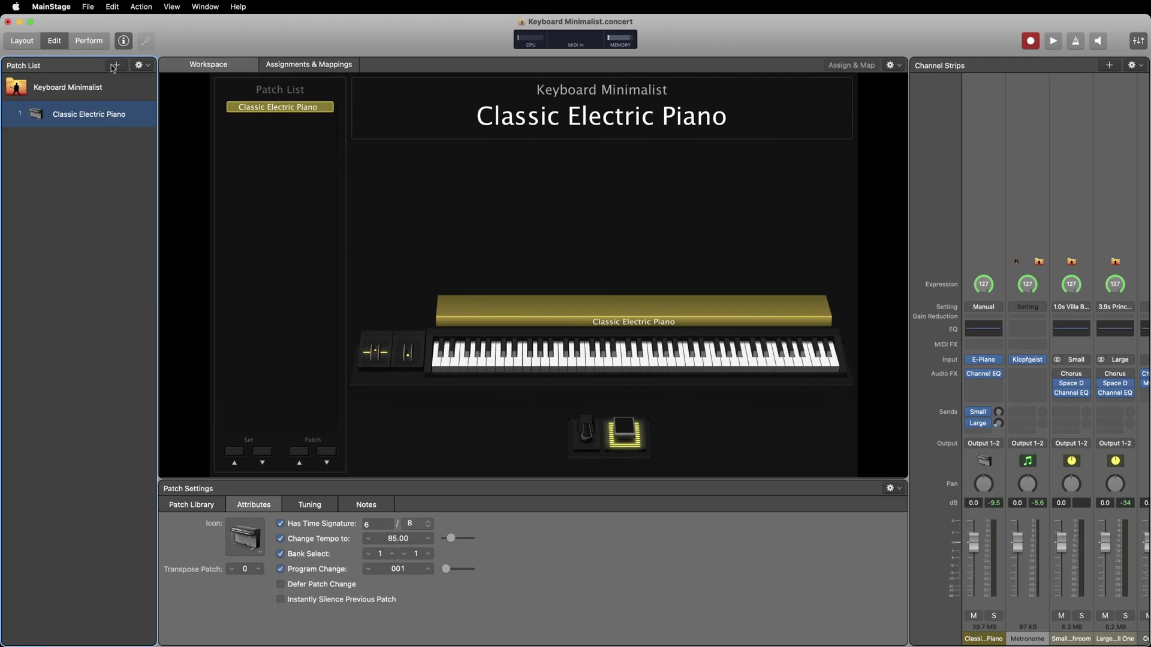
# - Add a new patch and load Classic Electric Piano into it from User Patches
pyautogui.click(114, 65)
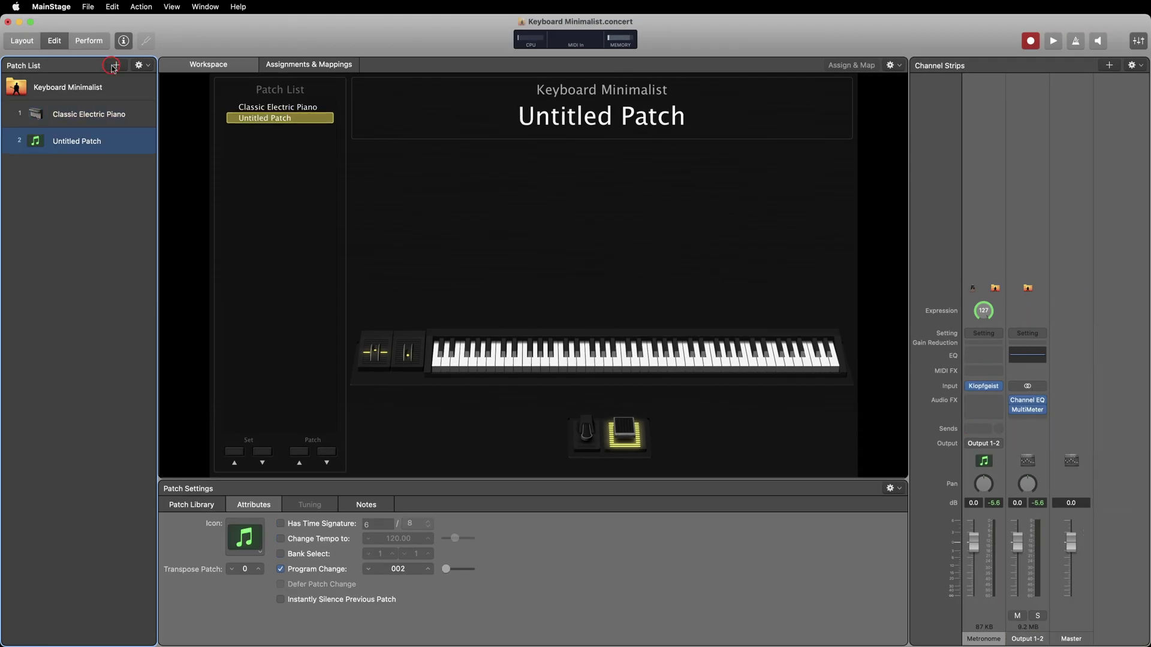
pyautogui.click(193, 505)
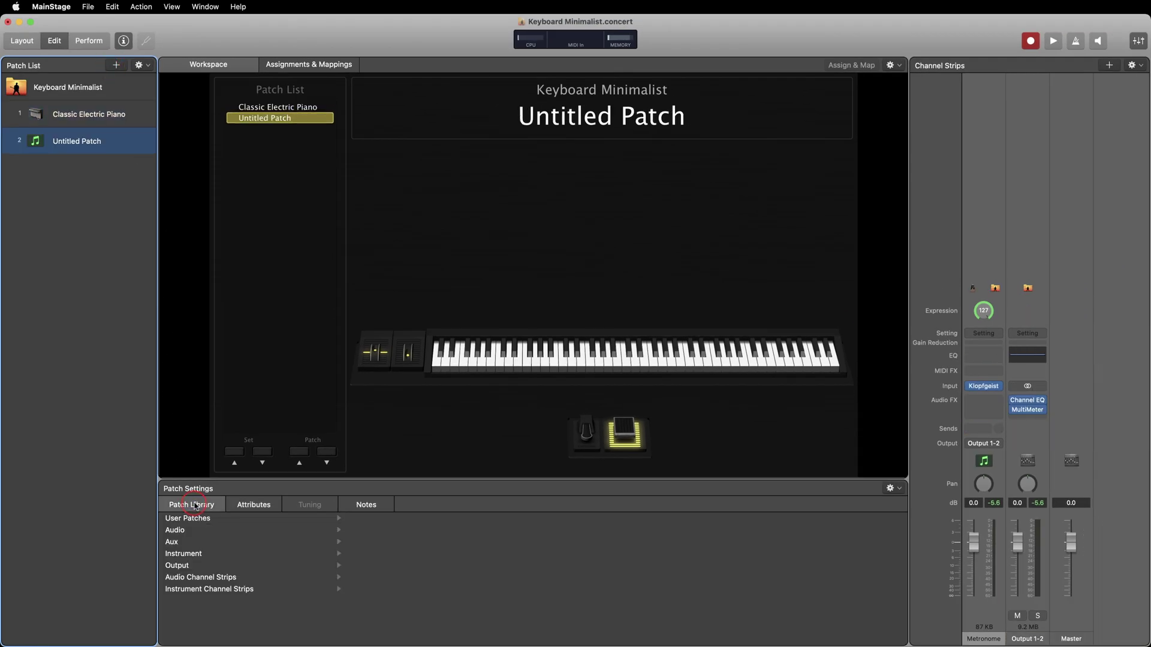
pyautogui.click(205, 517)
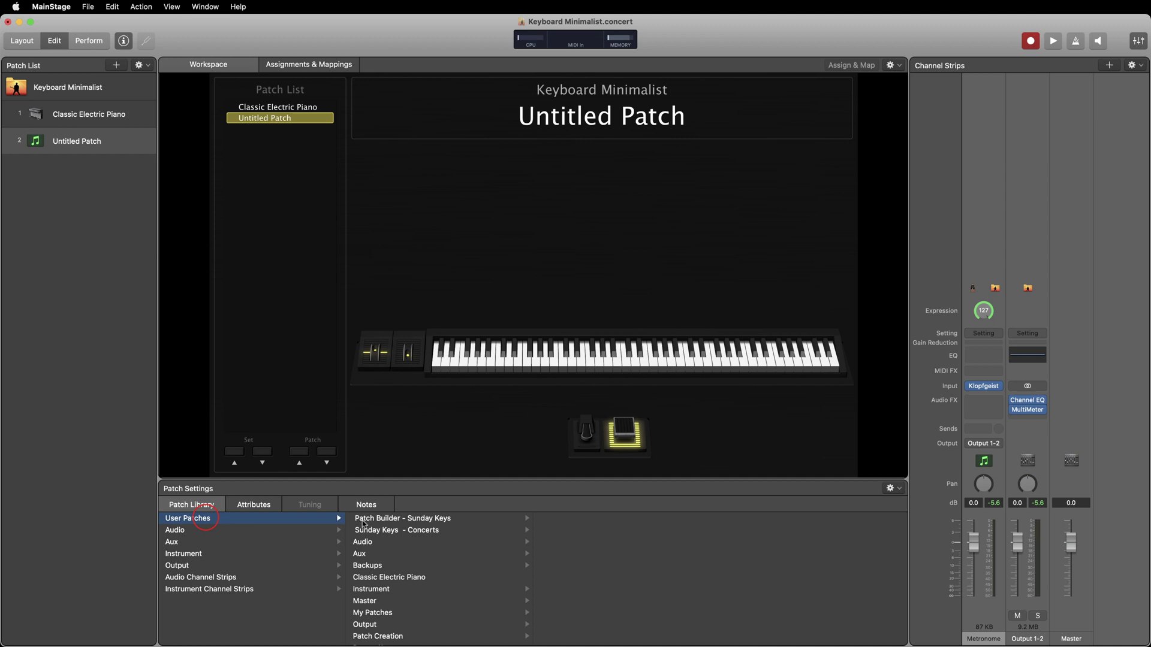
pyautogui.click(411, 579)
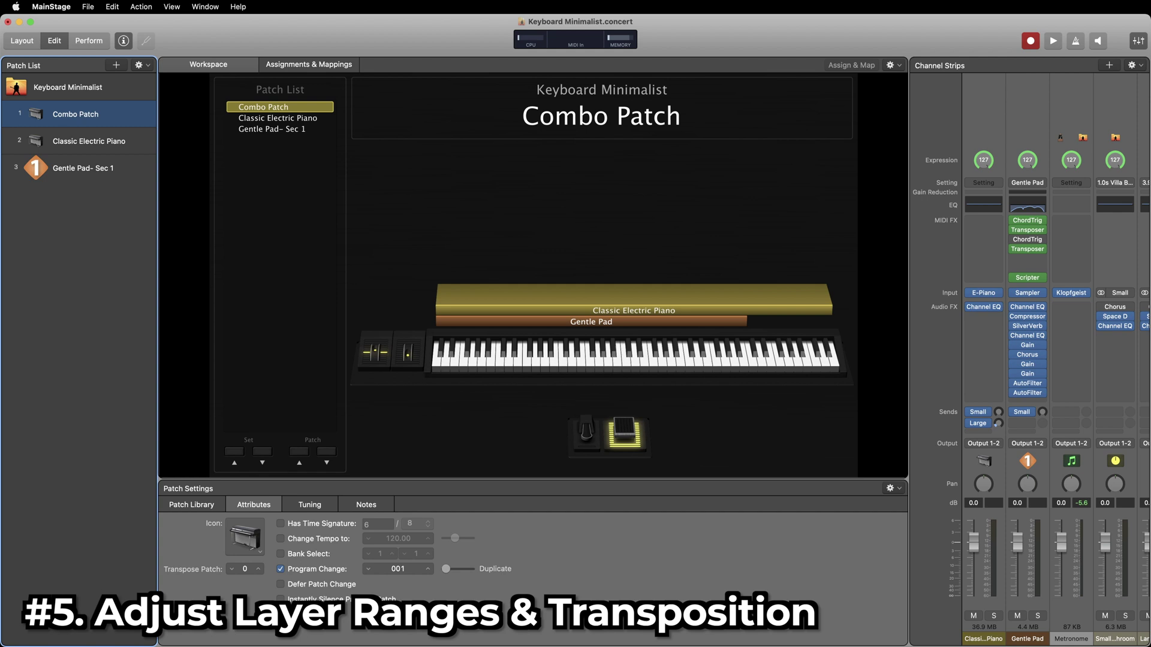
# - Limit Classic Electric Piano to keys from C4 up and Gentle Pad to B3 and below
pyautogui.click(984, 601)
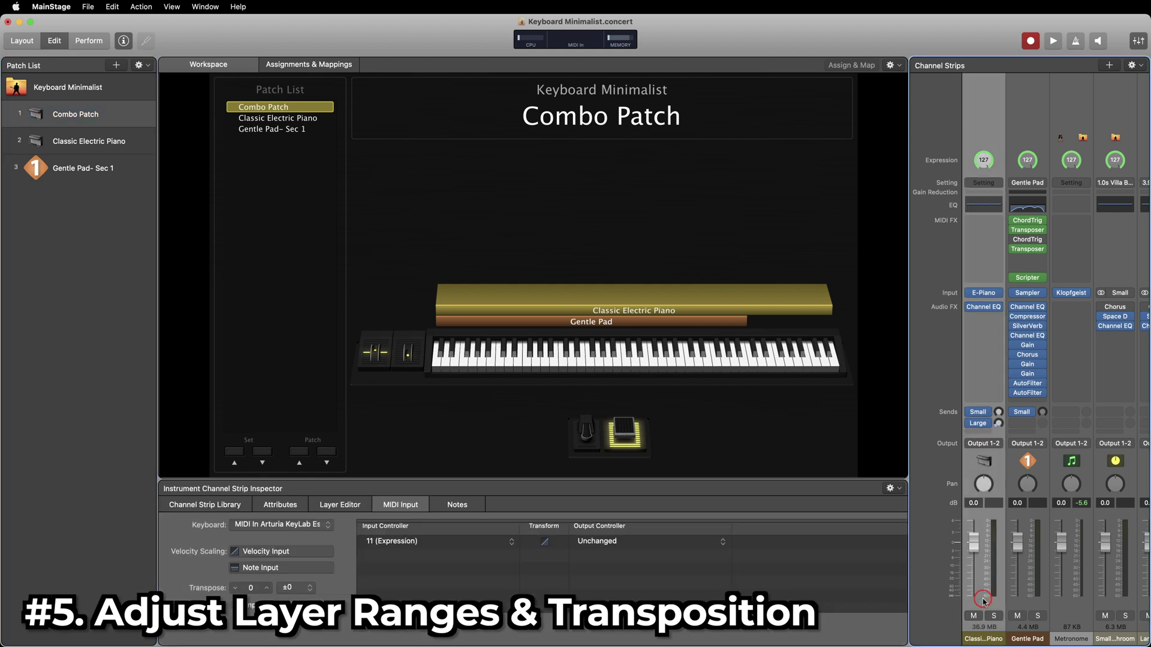
pyautogui.click(348, 505)
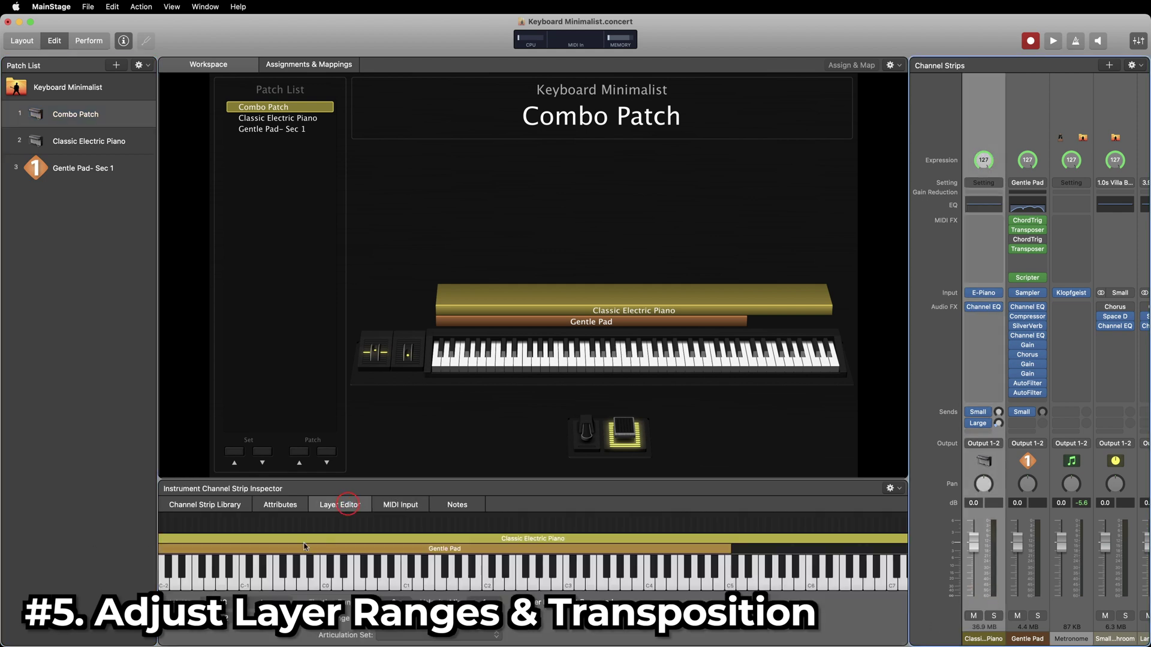
pyautogui.moveTo(159, 538); pyautogui.dragTo(648, 538)
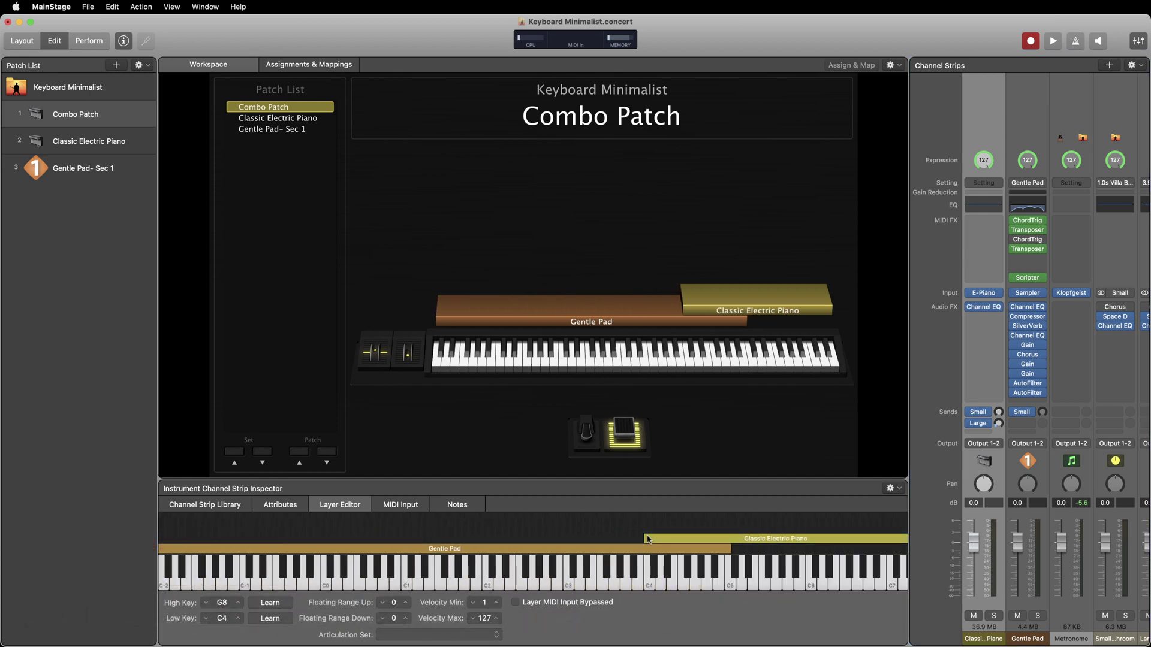
pyautogui.hscroll(3, 647, 539)
pyautogui.click(1031, 608)
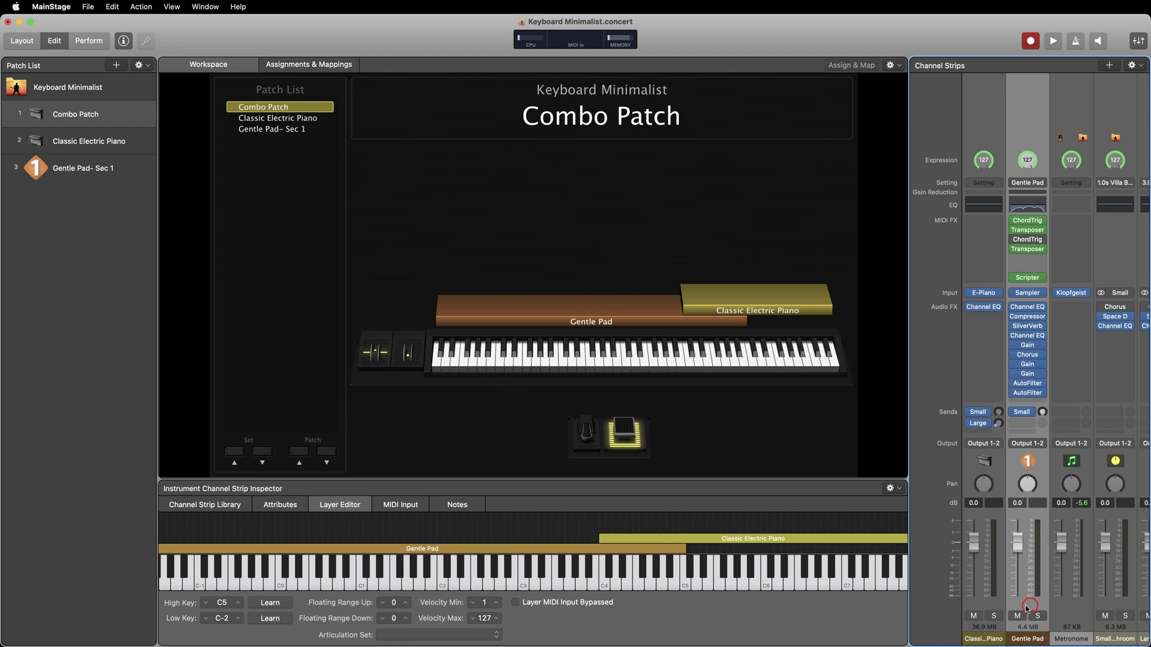
pyautogui.click(205, 603)
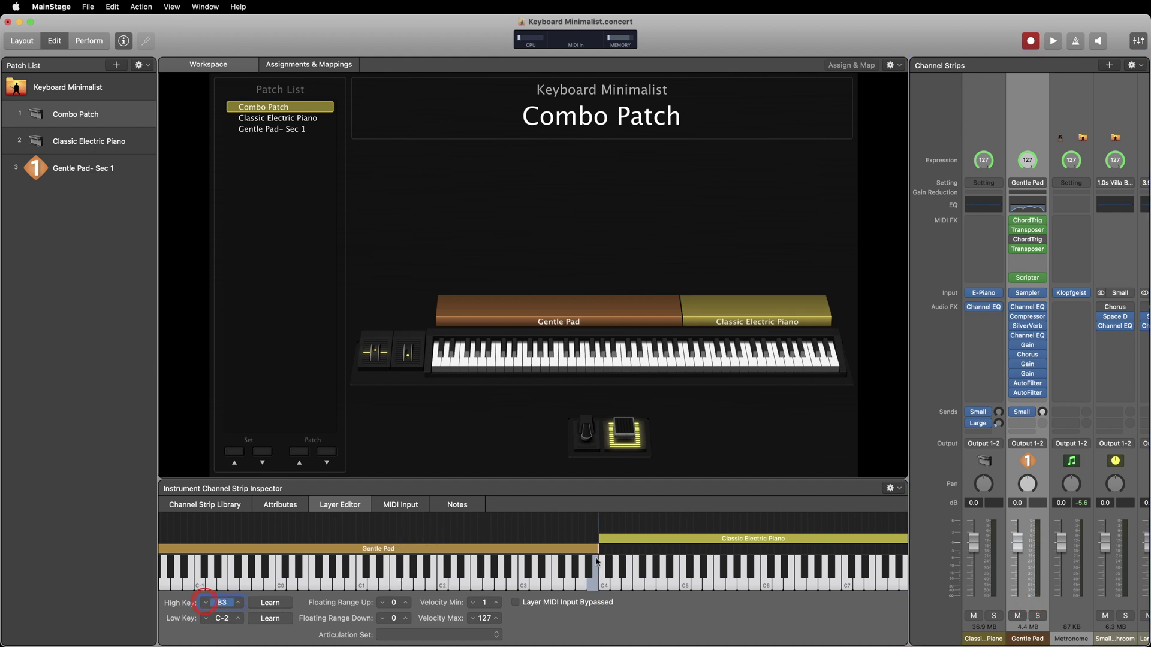
# - Set the Classic Electric Piano layer's Transpose to -12
pyautogui.click(990, 612)
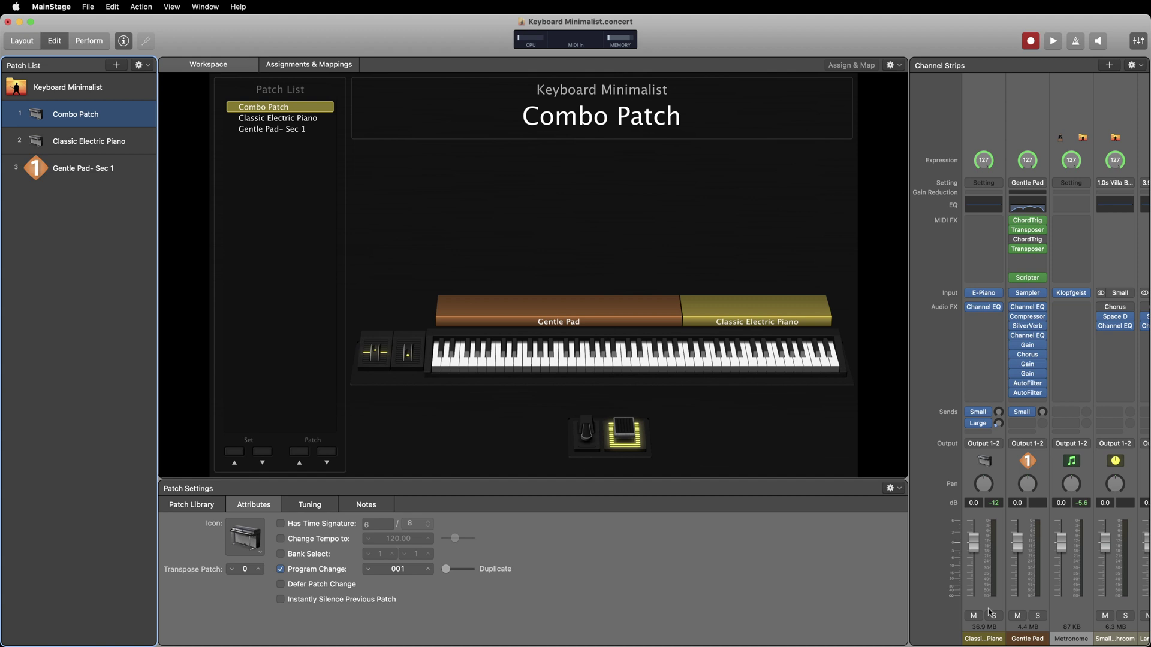
pyautogui.click(986, 608)
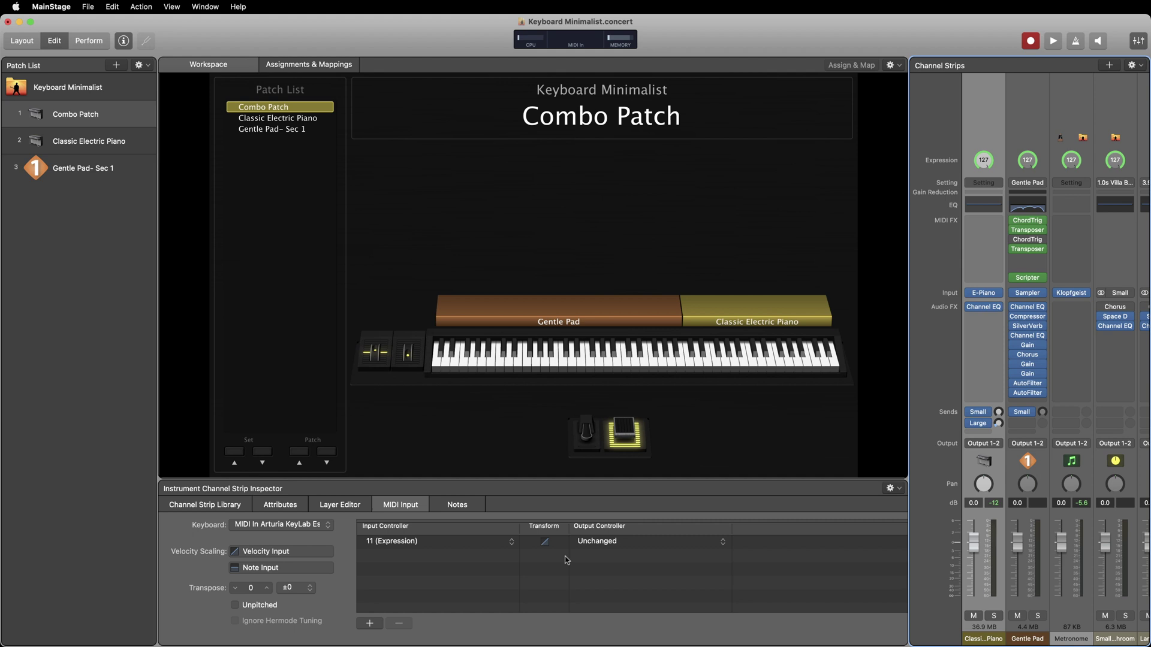
pyautogui.click(295, 587)
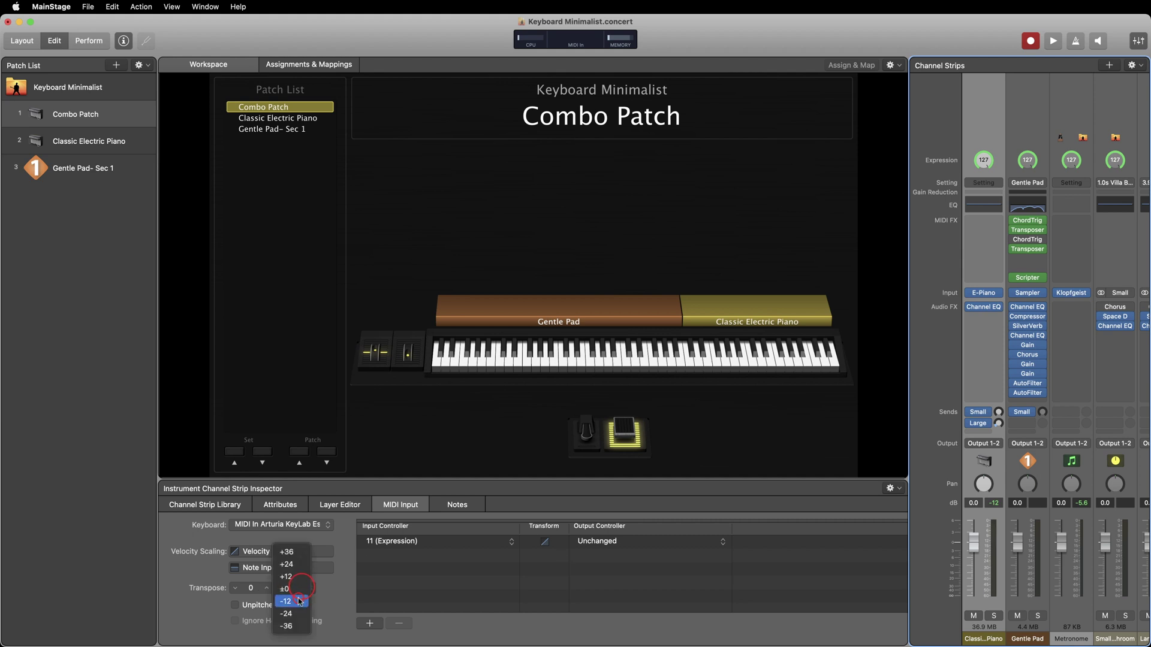
pyautogui.click(298, 599)
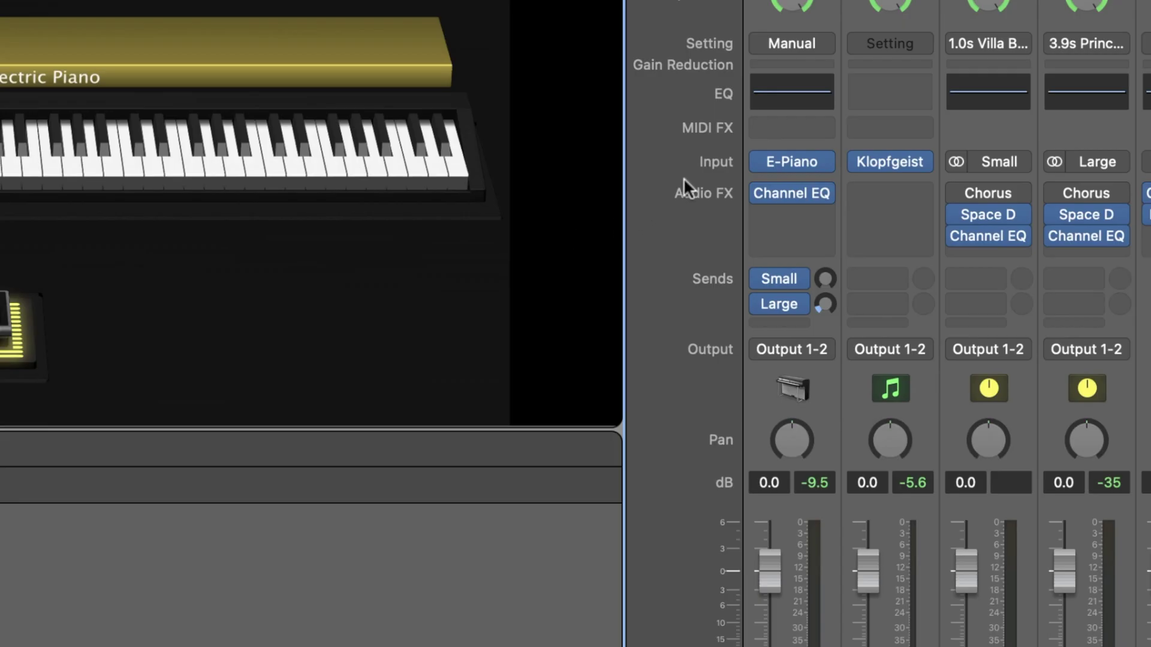
# - Insert a Chord Trigger effect in the Classic Electric Piano strip's MIDI FX slot
pyautogui.click(977, 217)
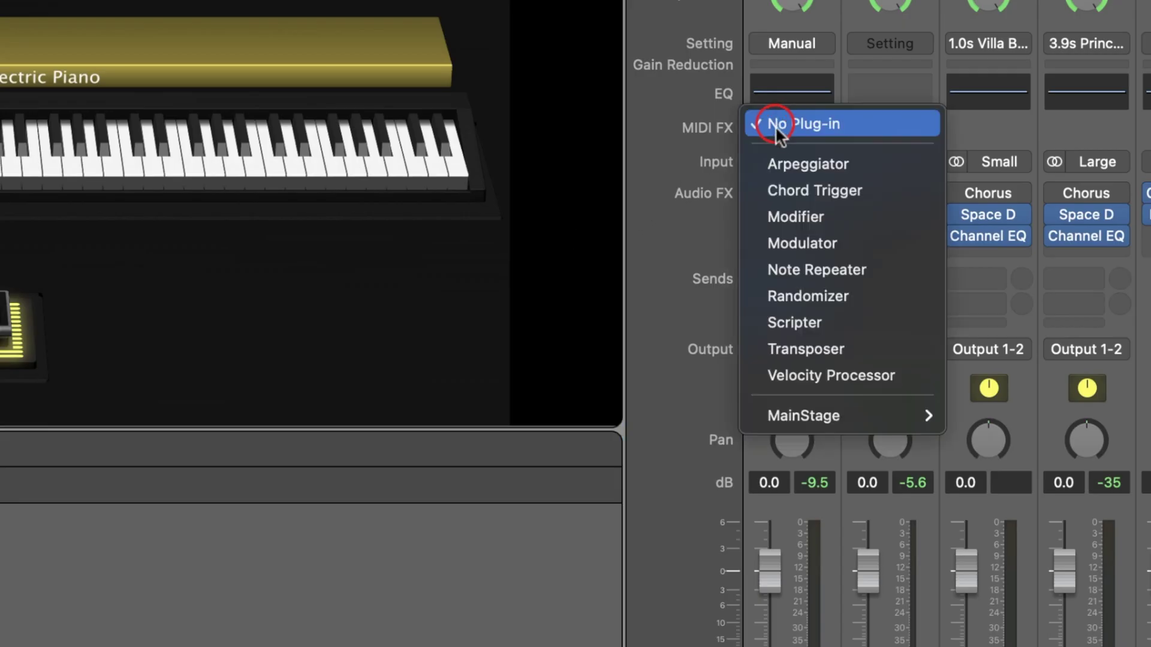
pyautogui.click(787, 193)
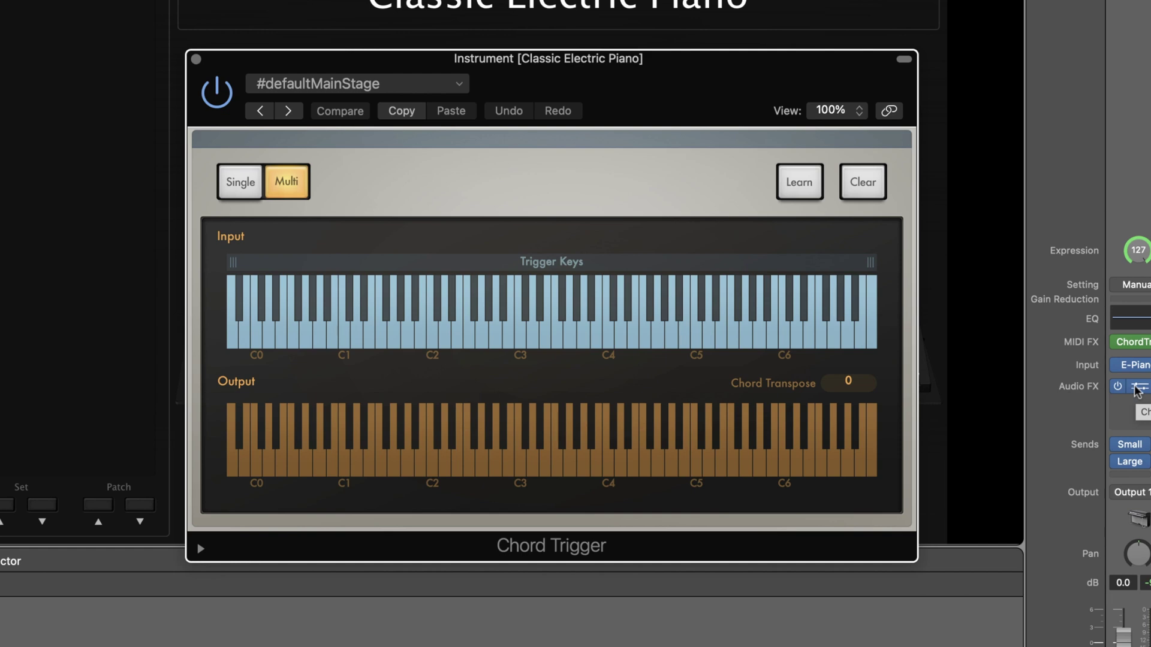
# - Learn chords in Chord Trigger for trigger keys around C2, then a second set near C5
pyautogui.click(799, 181)
pyautogui.click(483, 336)
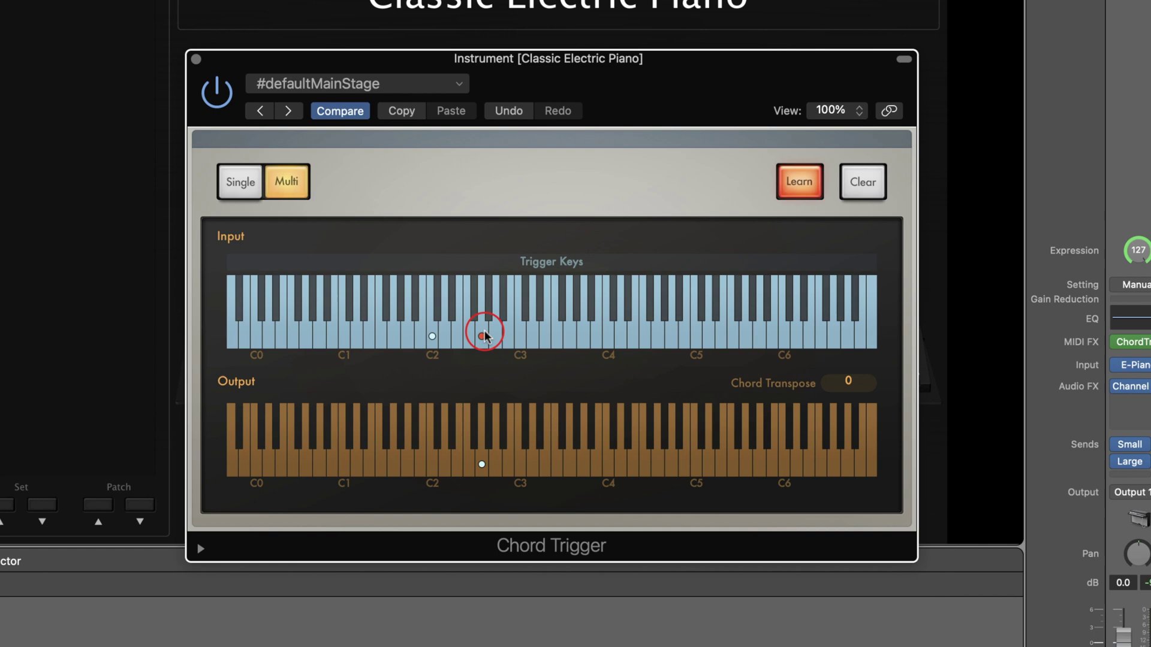
pyautogui.click(469, 336)
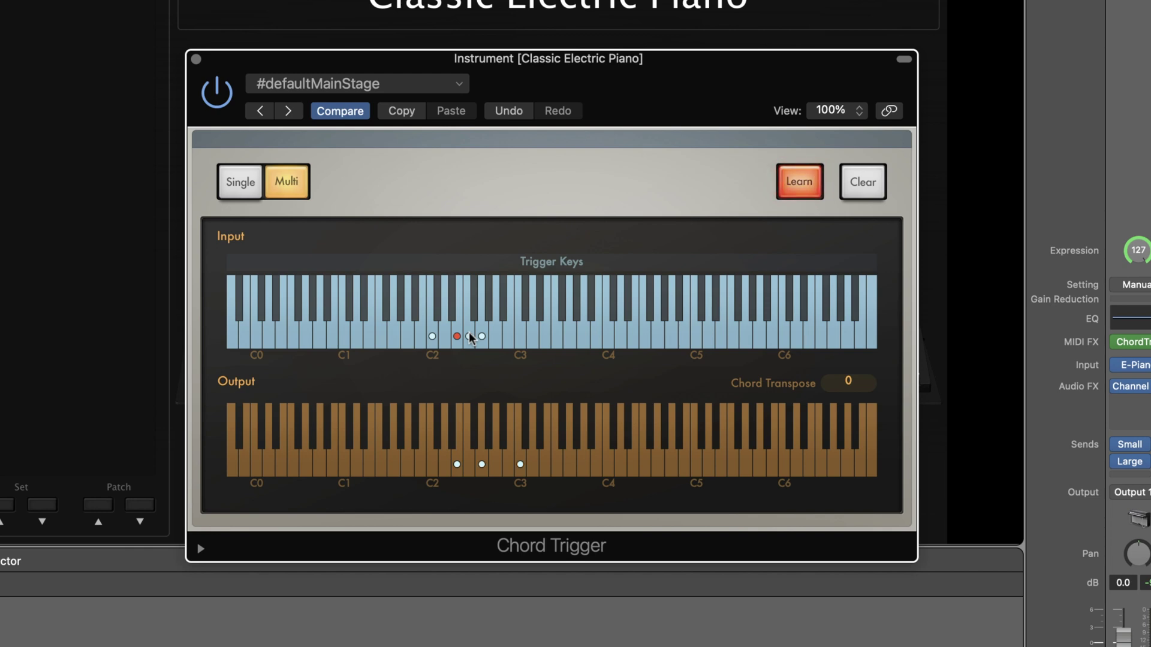
pyautogui.click(803, 184)
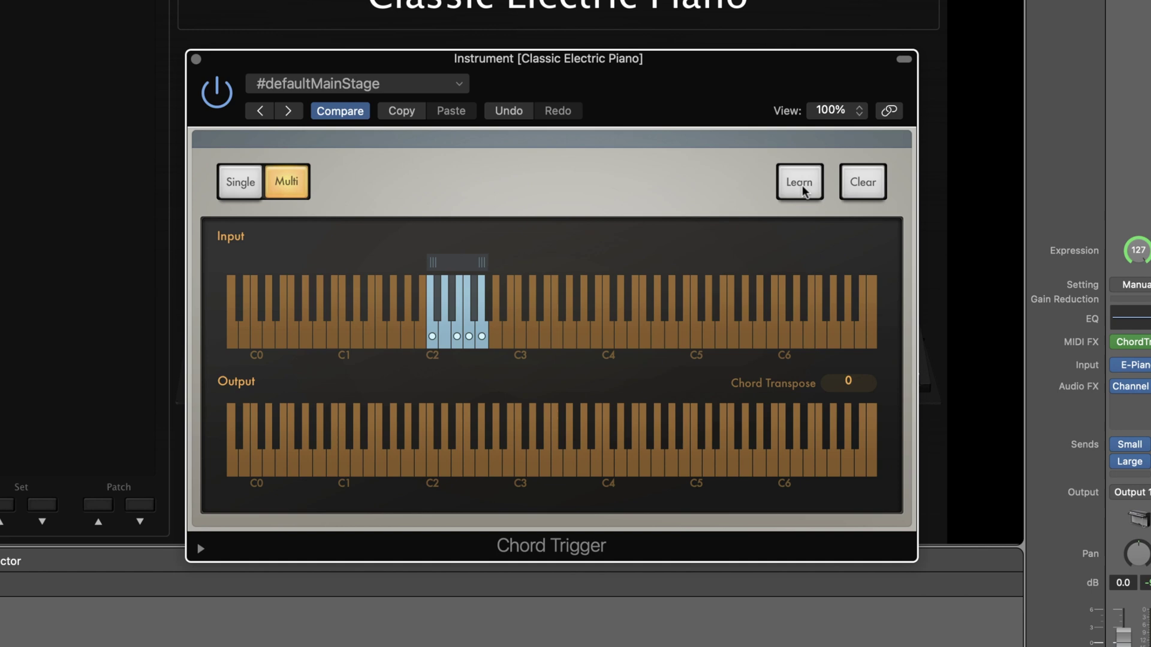
pyautogui.click(799, 182)
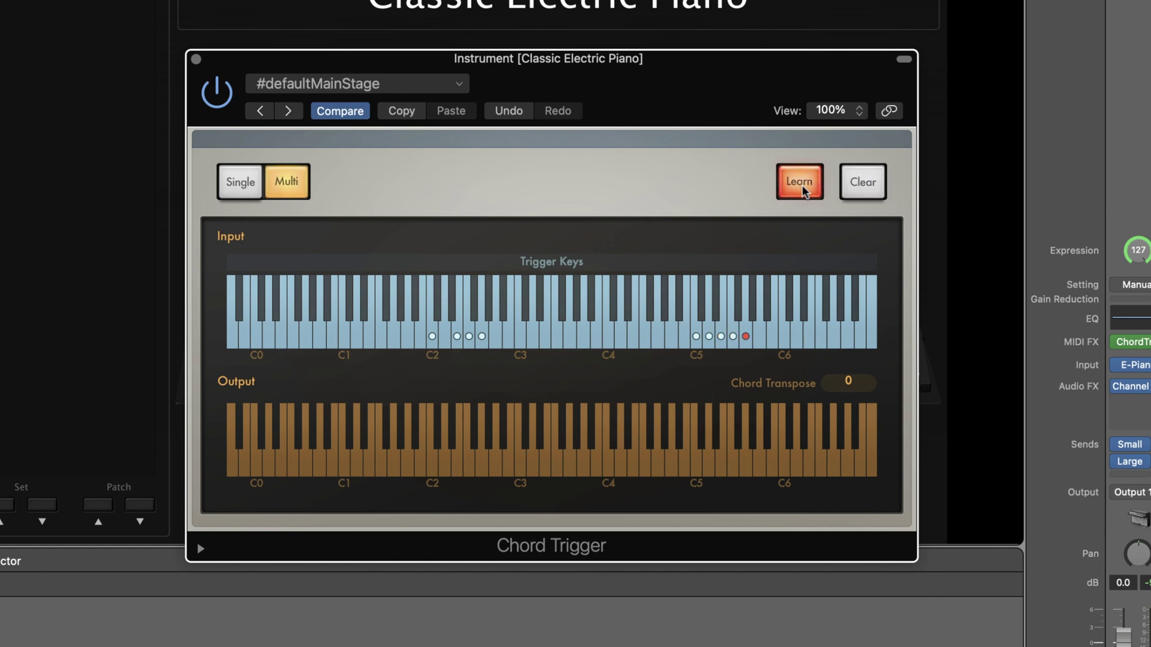
pyautogui.click(801, 183)
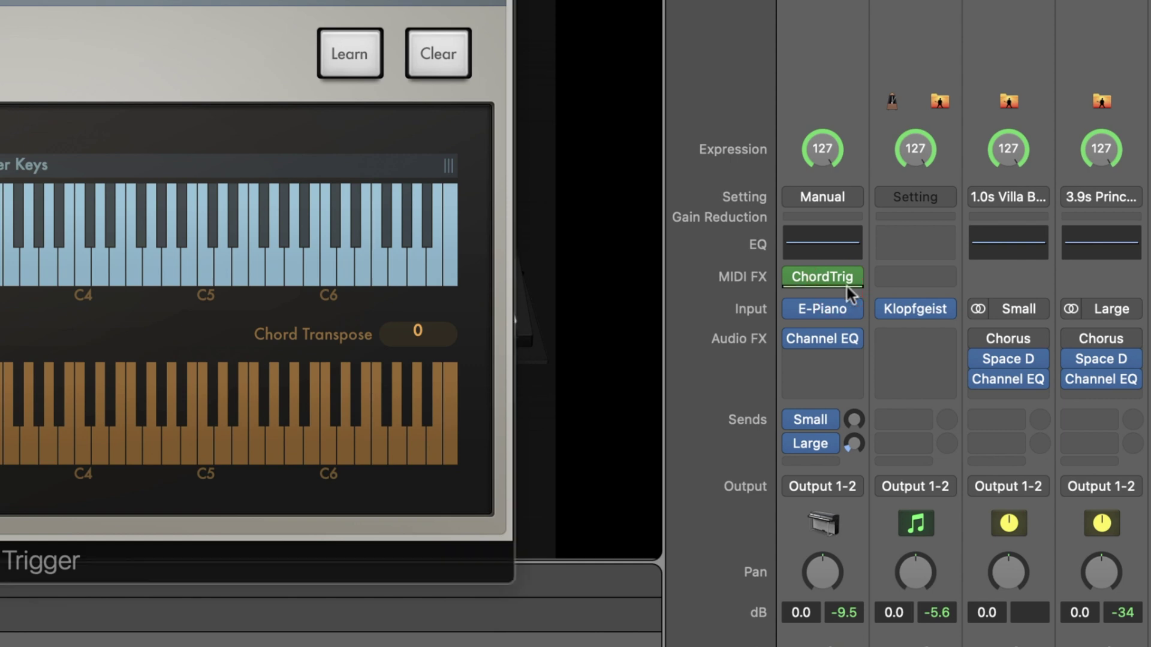
# - Add an Arpeggiator and a second Chord Trigger to the MIDI effect slots
pyautogui.click(848, 292)
pyautogui.click(873, 319)
pyautogui.click(842, 288)
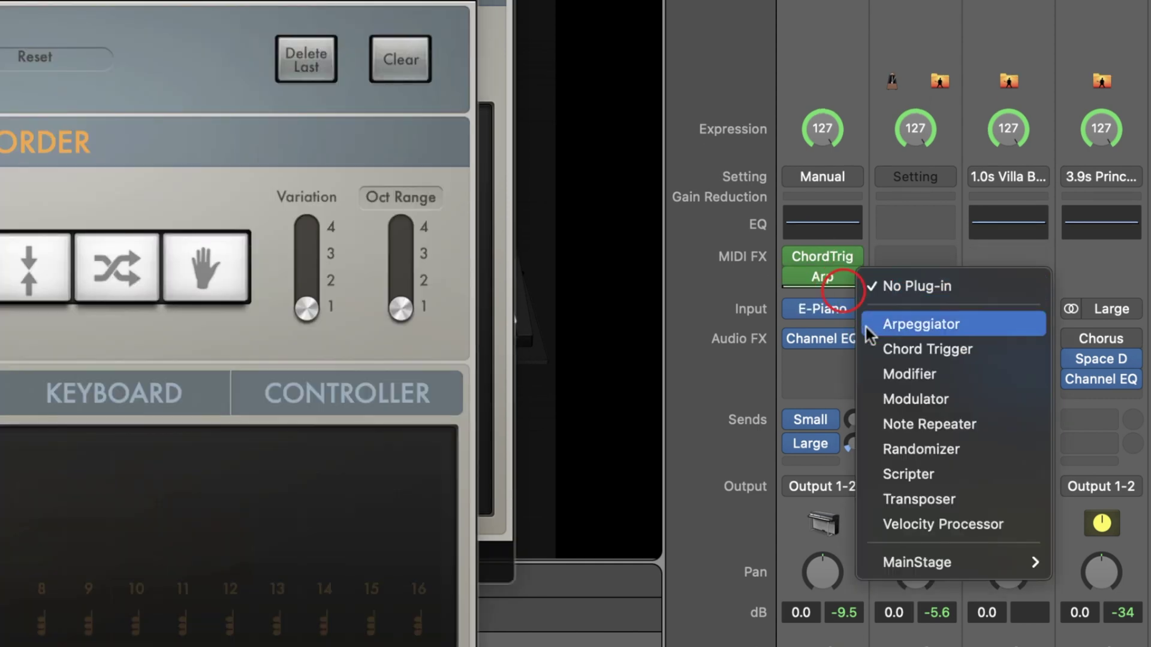
pyautogui.click(863, 348)
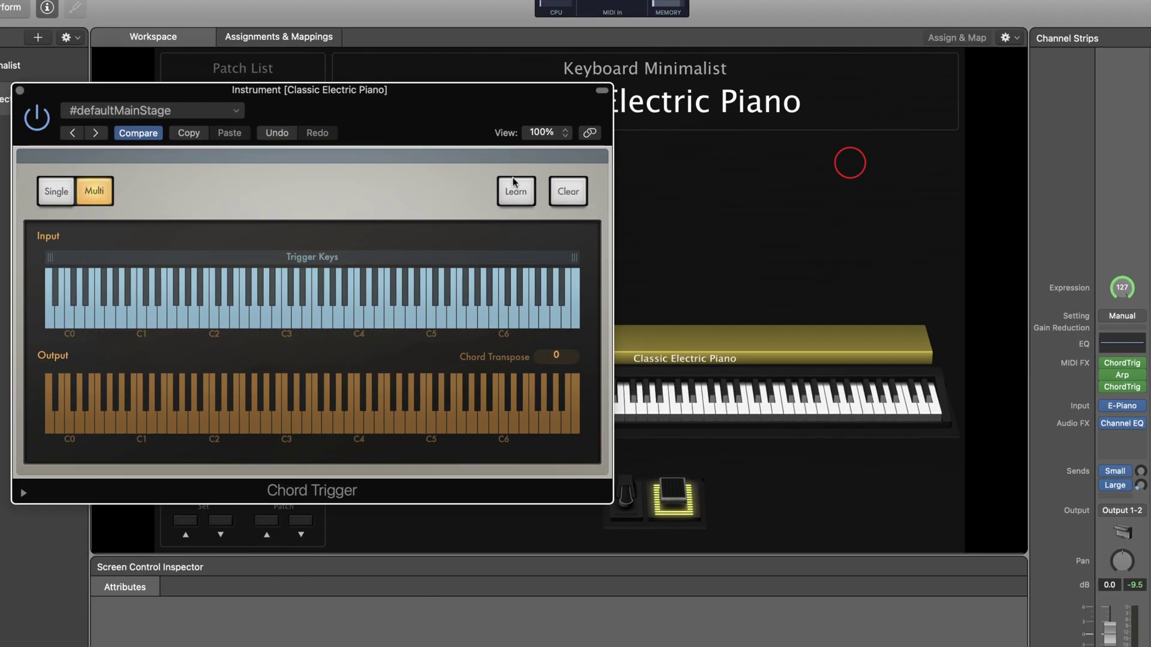
# - Teach C1 to trigger a six-note chord starting at C2, then close the plugin
pyautogui.click(523, 189)
pyautogui.click(140, 311)
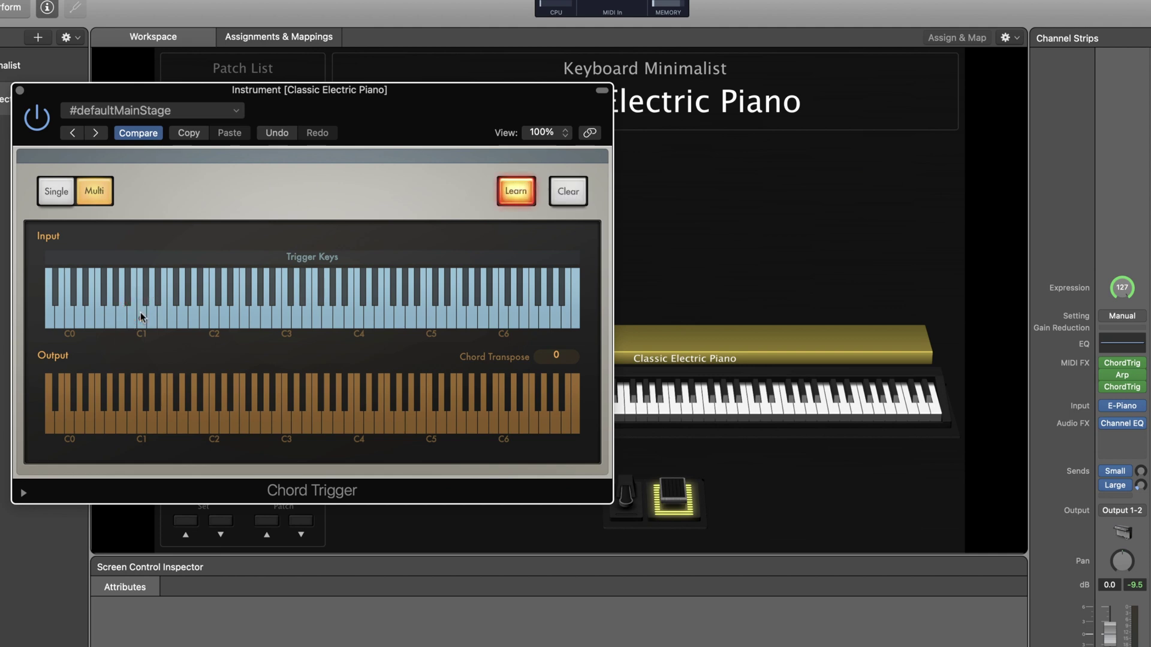
pyautogui.click(141, 313)
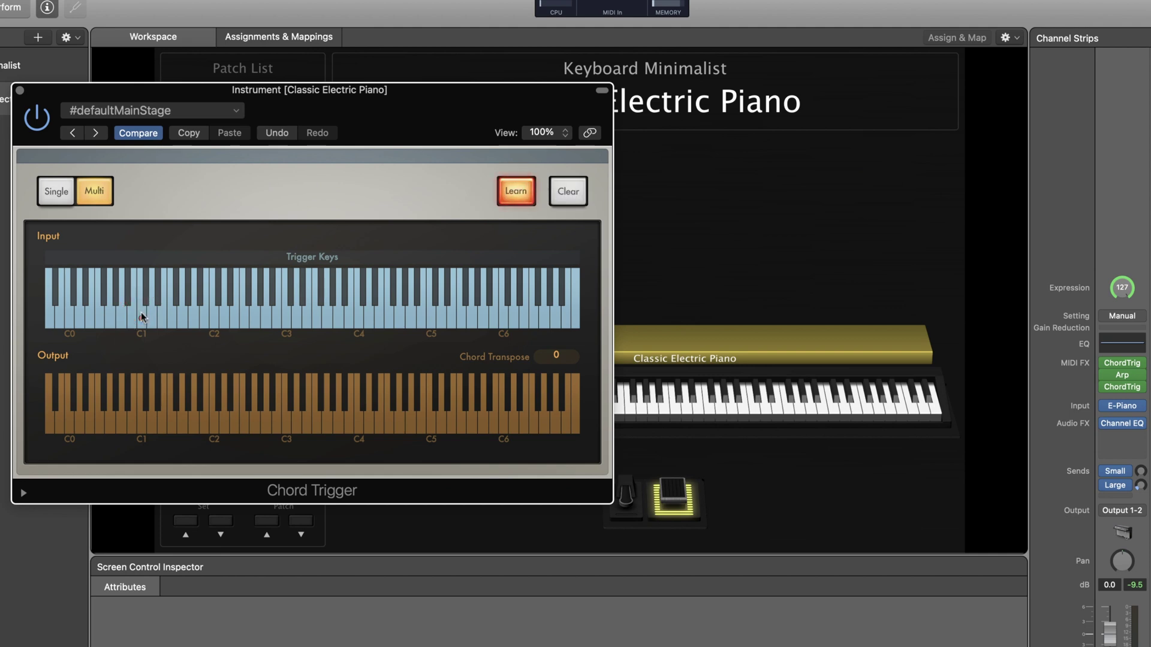
pyautogui.click(214, 424)
pyautogui.click(224, 414)
pyautogui.click(245, 419)
pyautogui.click(255, 421)
pyautogui.click(266, 420)
pyautogui.click(276, 422)
pyautogui.click(525, 193)
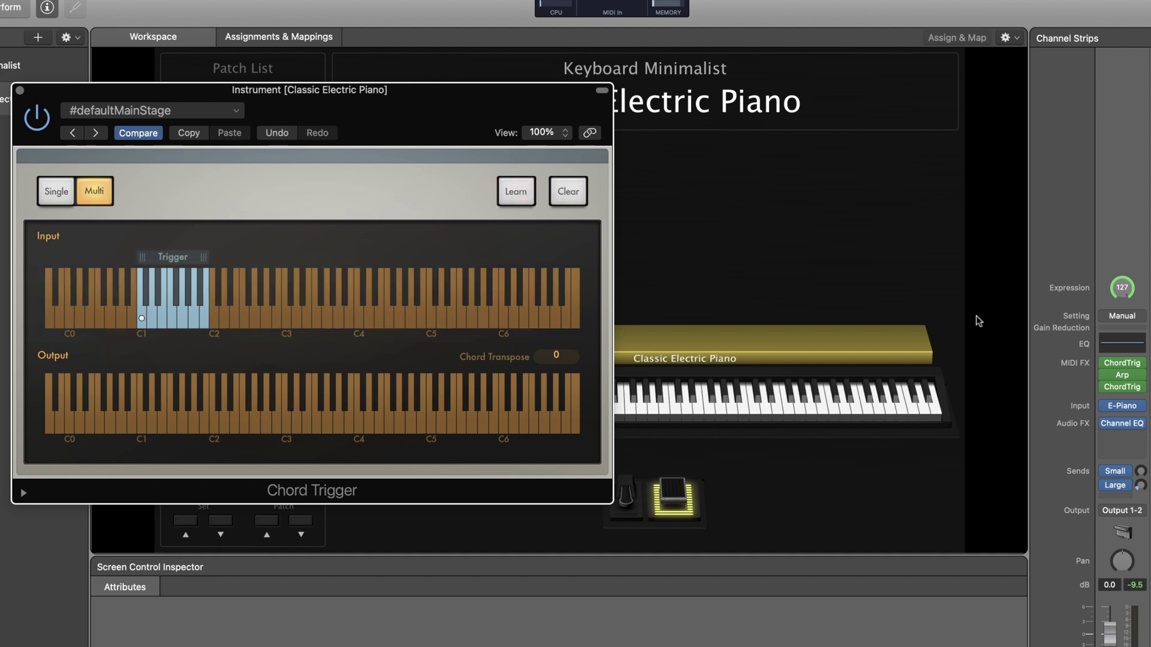
pyautogui.click(1122, 363)
# - Set the Arpeggiator rate to 1/16, keeping the upward note order
pyautogui.click(1125, 376)
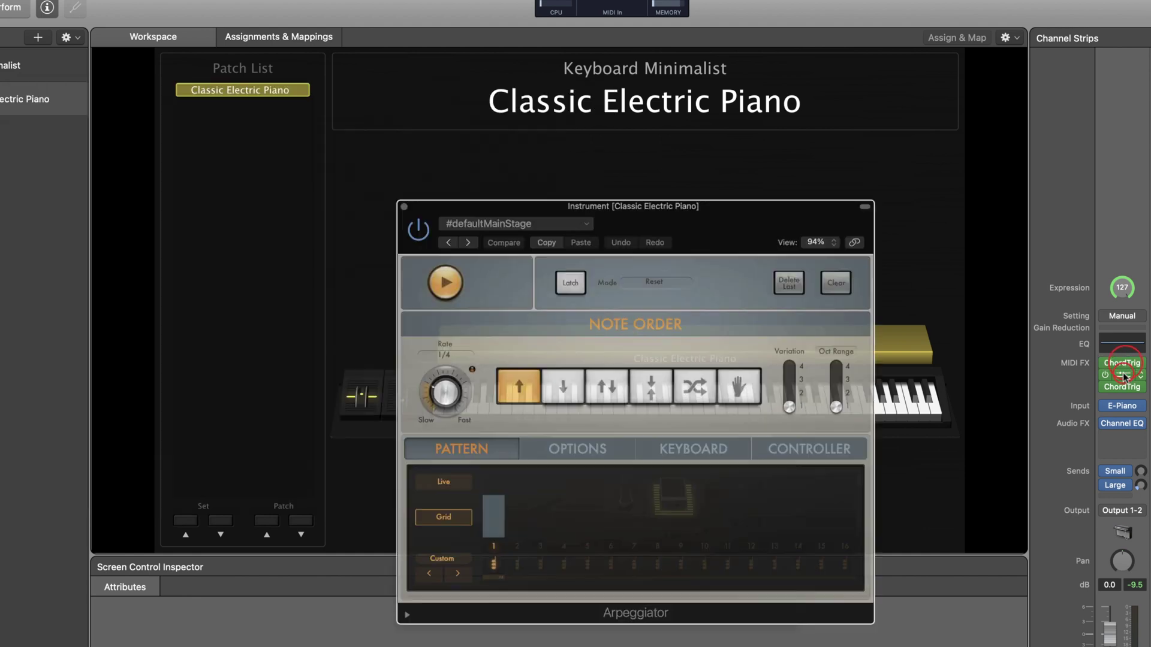
pyautogui.moveTo(702, 174); pyautogui.dragTo(390, 92)
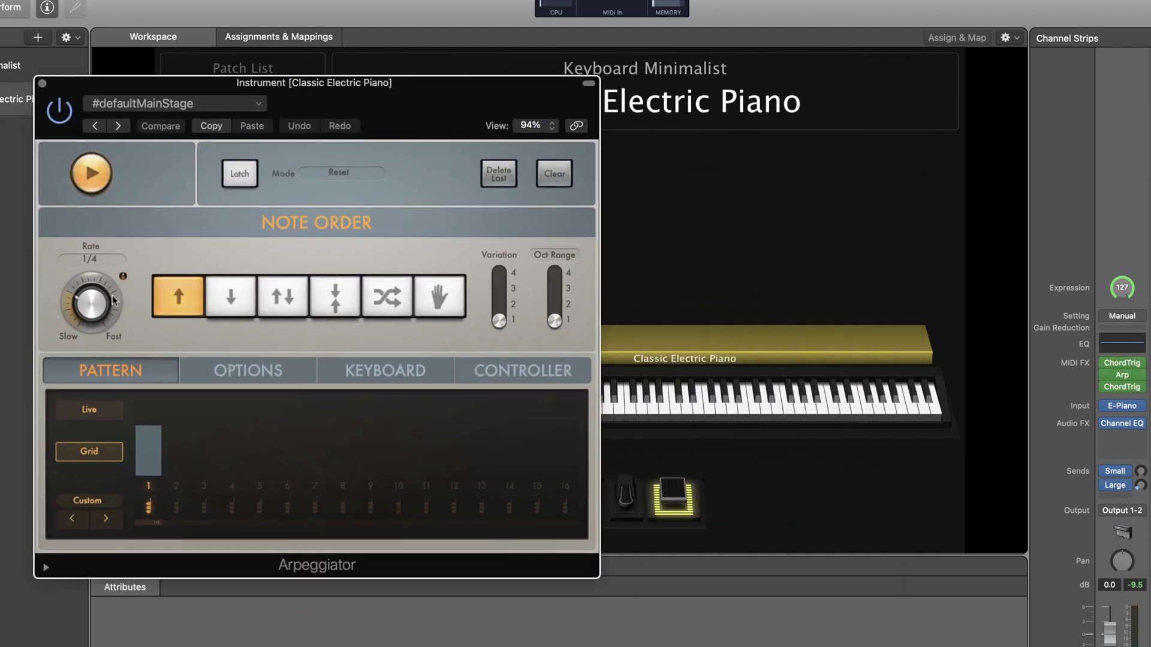
pyautogui.moveTo(96, 299); pyautogui.dragTo(103, 275)
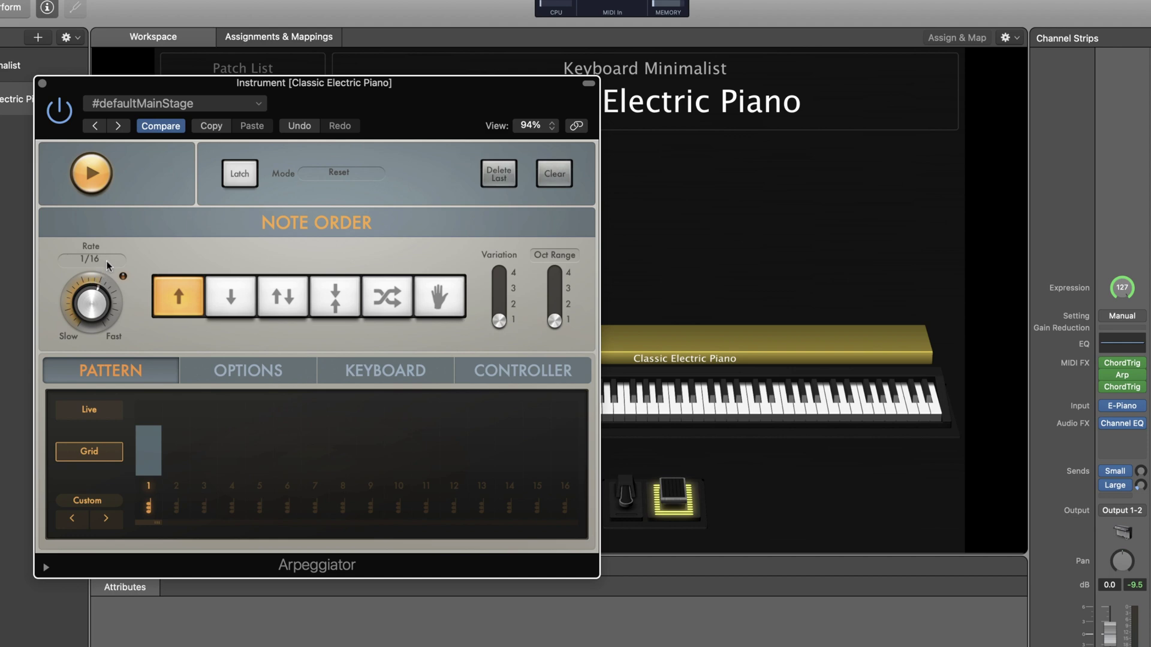
pyautogui.click(180, 297)
# - Switch on pattern steps 2 through 8 in the Pattern grid
pyautogui.click(176, 486)
pyautogui.click(204, 486)
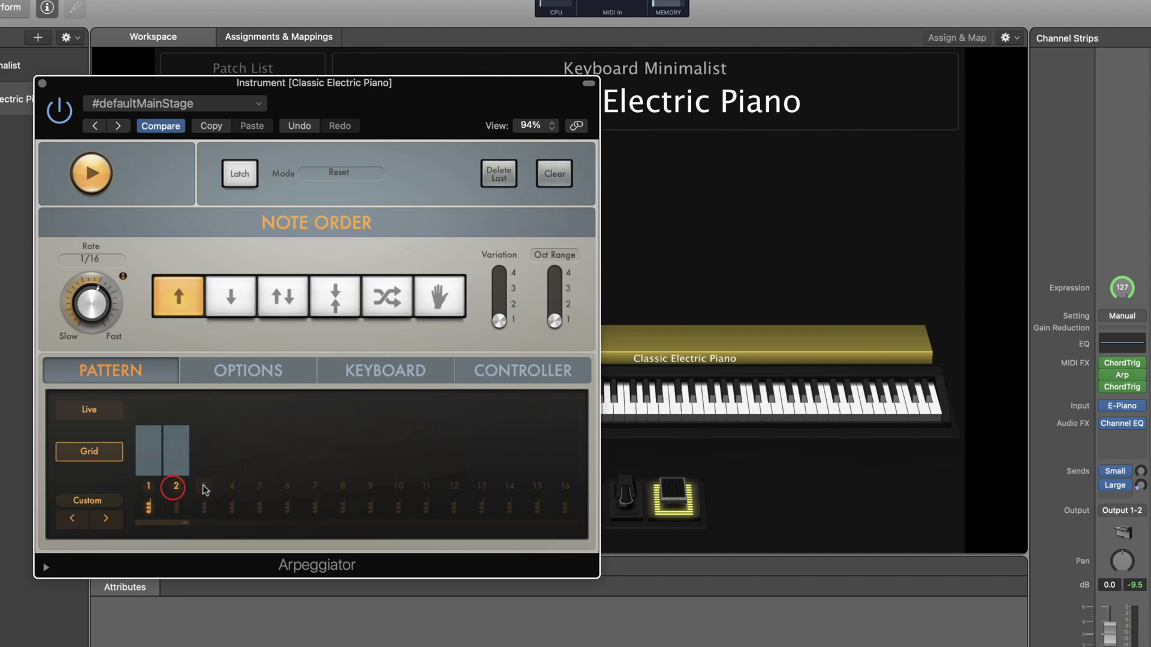
pyautogui.click(231, 485)
pyautogui.click(259, 485)
pyautogui.click(288, 486)
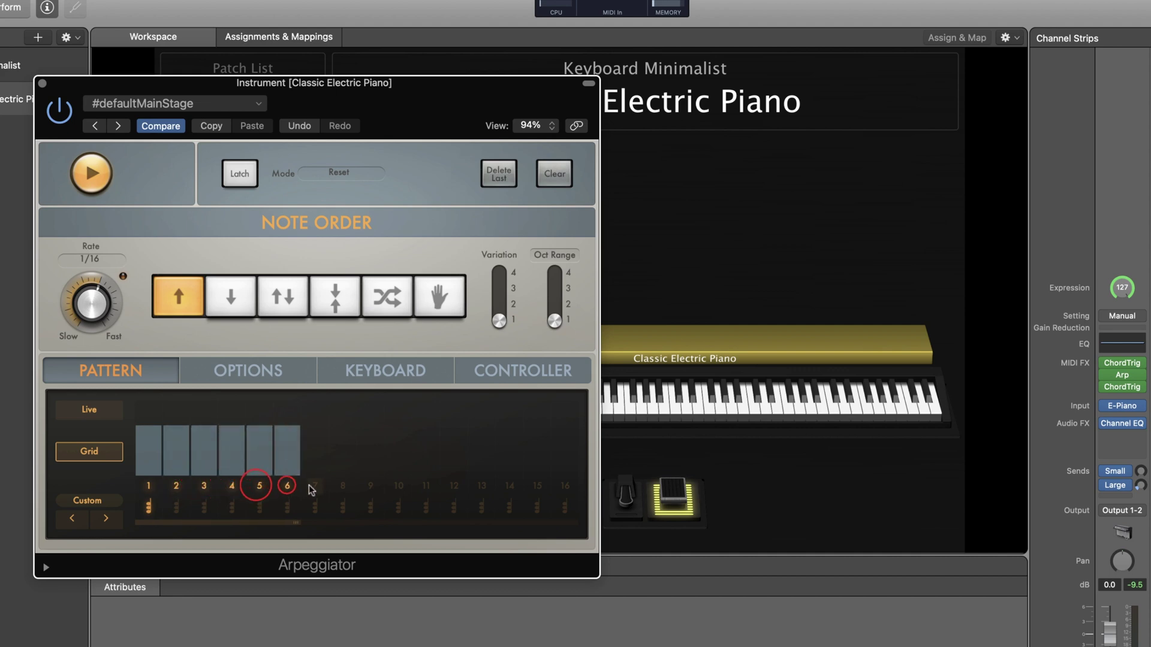
pyautogui.click(315, 485)
pyautogui.click(342, 486)
# - Vary the step heights, adjust step 1's lower setting, and close the Arpeggiator
pyautogui.moveTo(240, 474)
pyautogui.mouseDown()
pyautogui.moveTo(169, 464)
pyautogui.moveTo(223, 478)
pyautogui.moveTo(270, 449)
pyautogui.moveTo(231, 472)
pyautogui.mouseUp()
pyautogui.moveTo(319, 447)
pyautogui.mouseDown()
pyautogui.moveTo(340, 446)
pyautogui.moveTo(393, 483)
pyautogui.mouseUp()
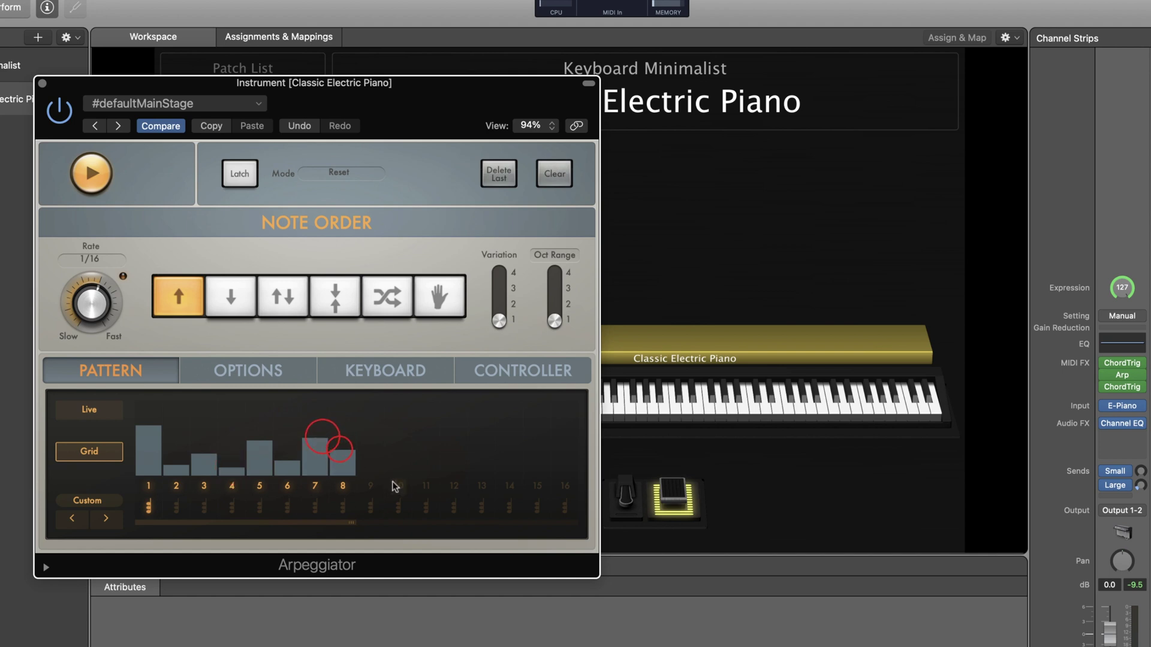
pyautogui.click(339, 449)
pyautogui.click(147, 508)
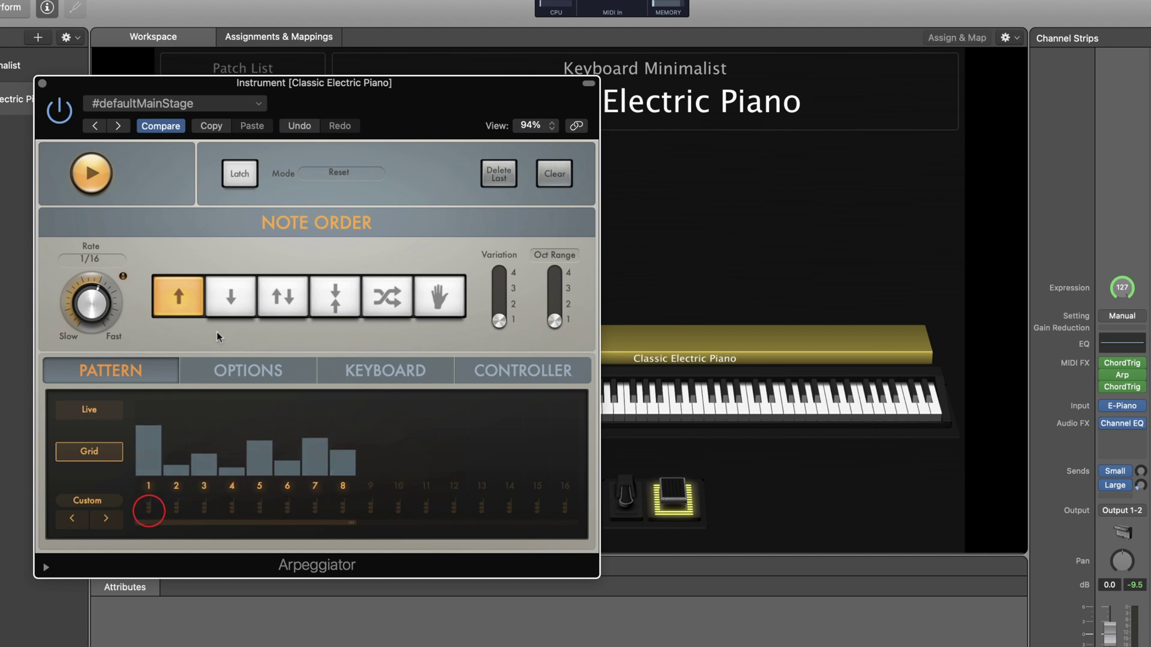
pyautogui.press('super+w')
# - In the second Chord Trigger, learn chords for trigger keys C2 through D#2
pyautogui.click(1121, 386)
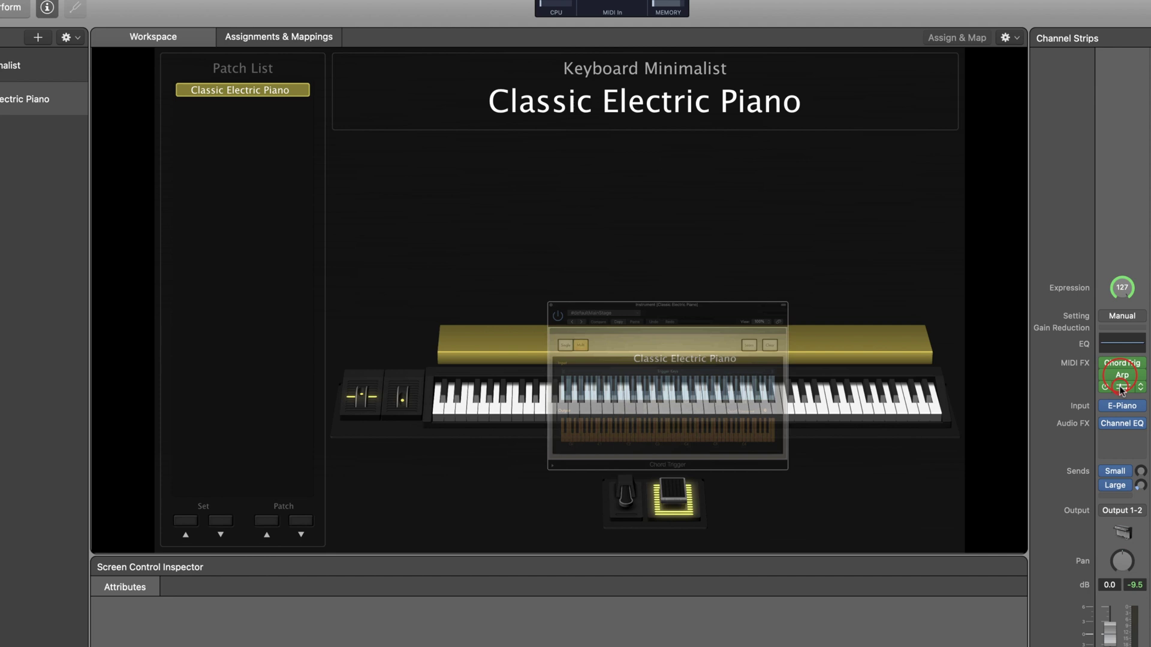
pyautogui.moveTo(769, 215); pyautogui.dragTo(552, 183)
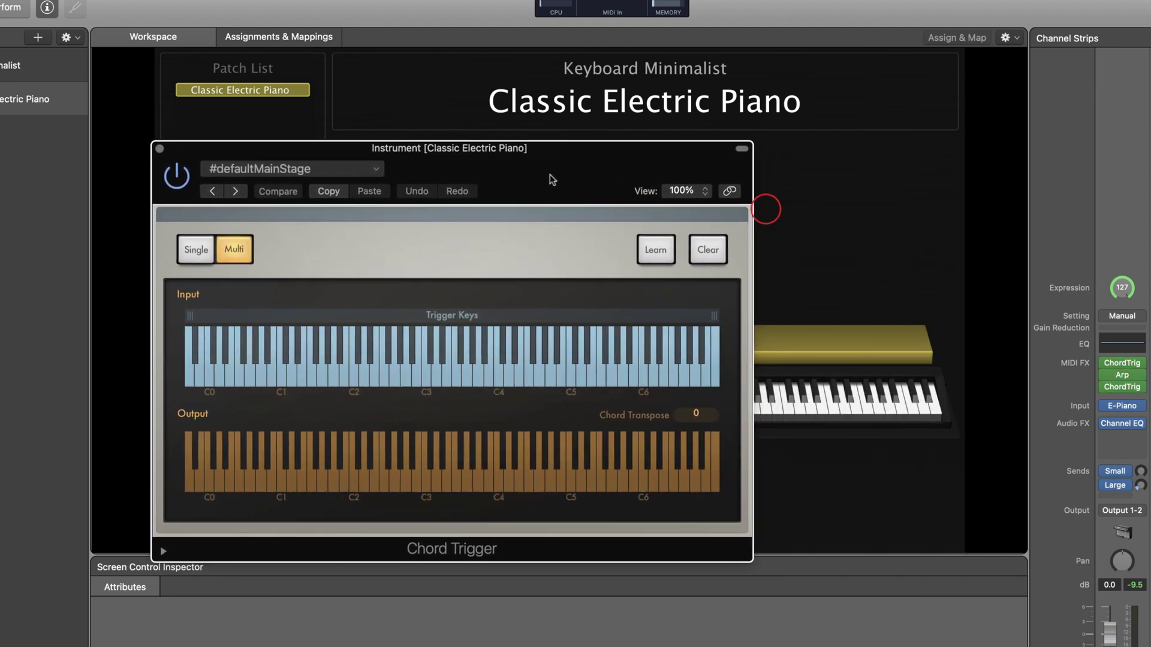
pyautogui.click(654, 251)
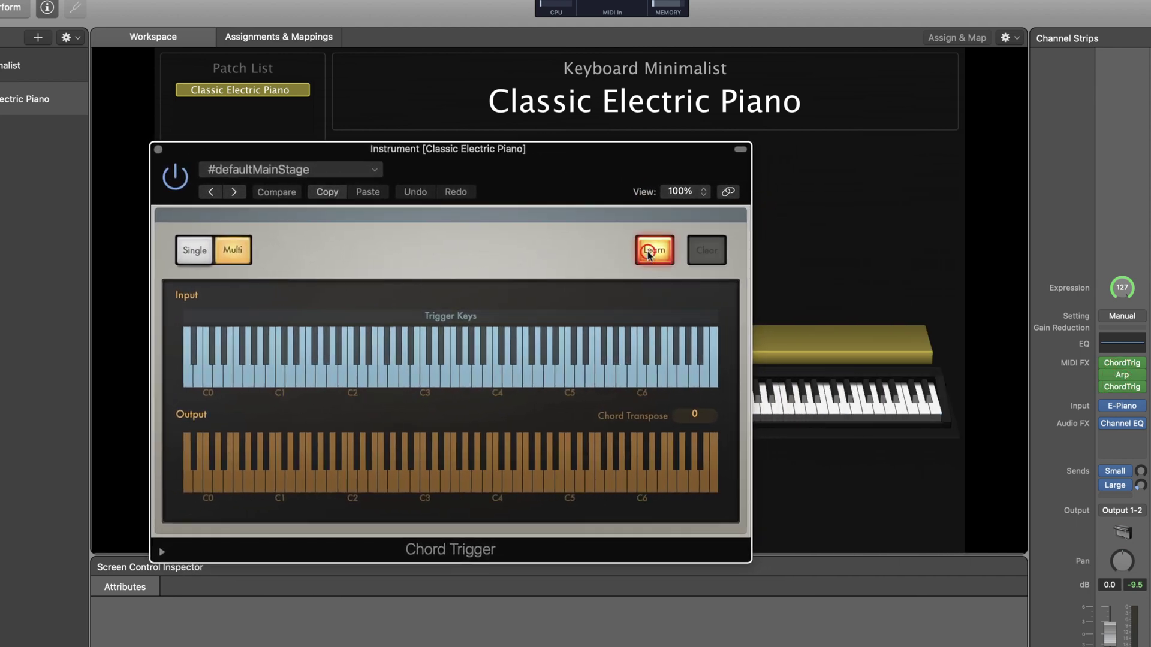
pyautogui.click(352, 377)
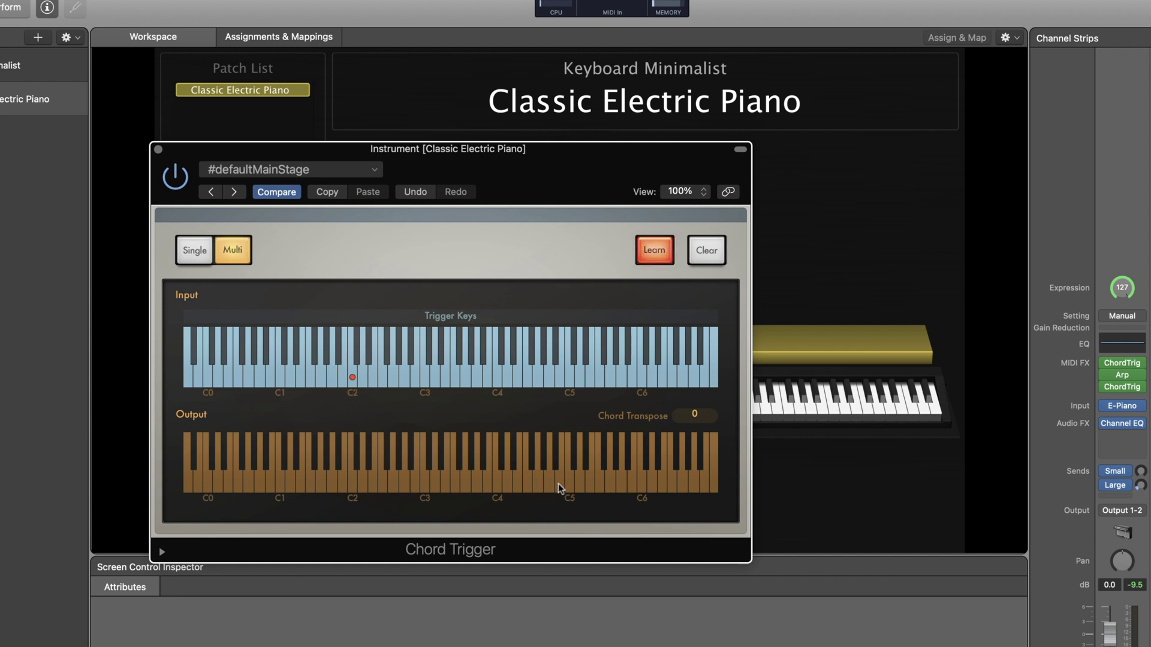
pyautogui.click(568, 482)
pyautogui.click(363, 377)
pyautogui.click(530, 486)
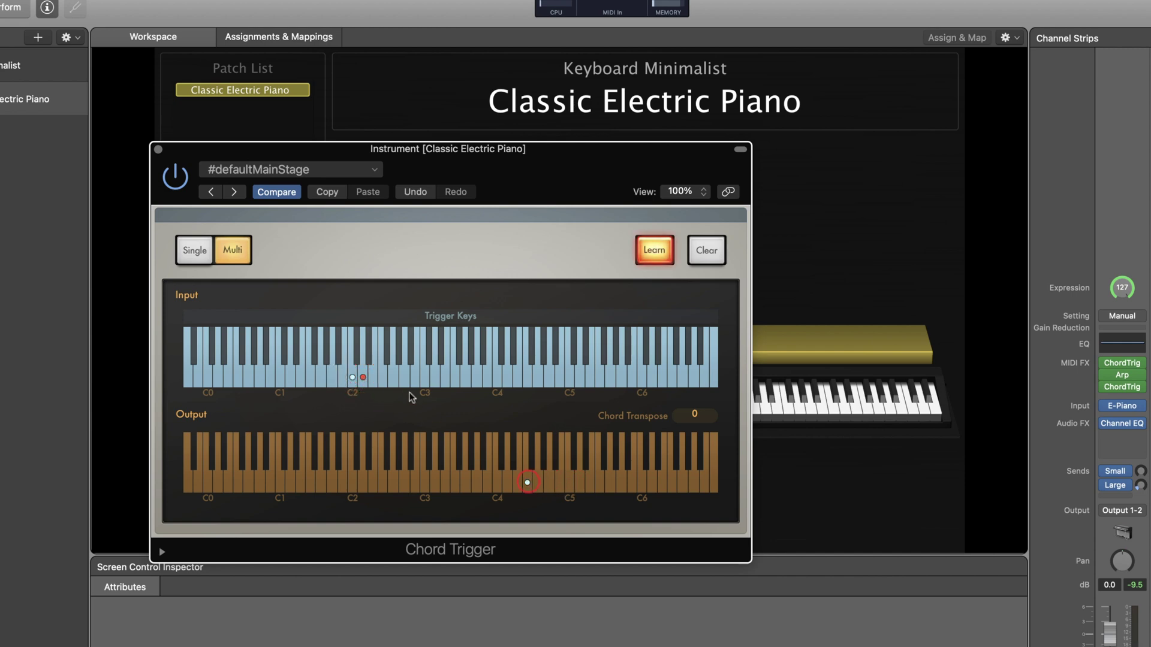
pyautogui.click(373, 377)
pyautogui.click(537, 483)
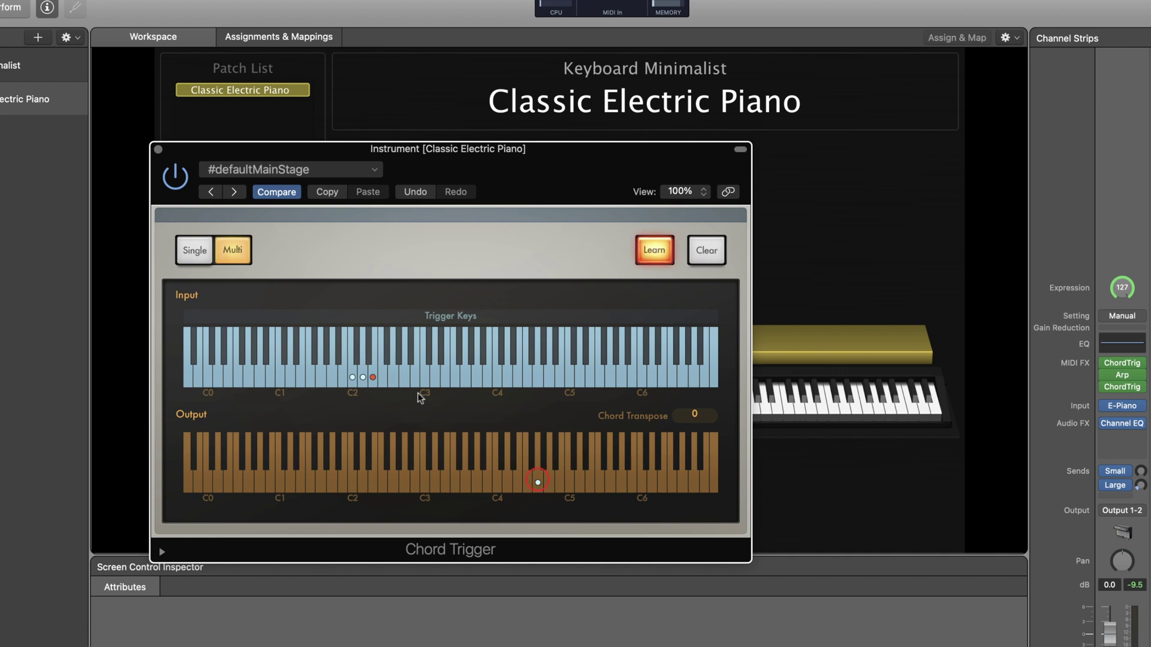
pyautogui.click(383, 377)
pyautogui.click(519, 485)
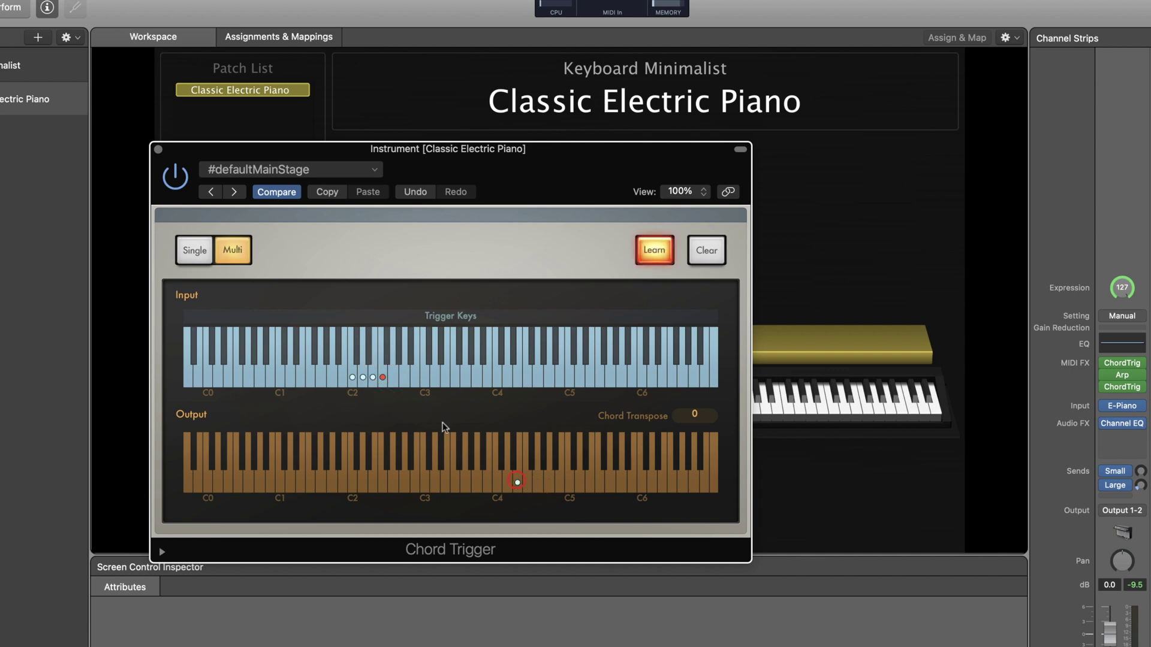
# - Learn chords for trigger keys E2 through G2 and stop learning
pyautogui.click(394, 377)
pyautogui.click(507, 482)
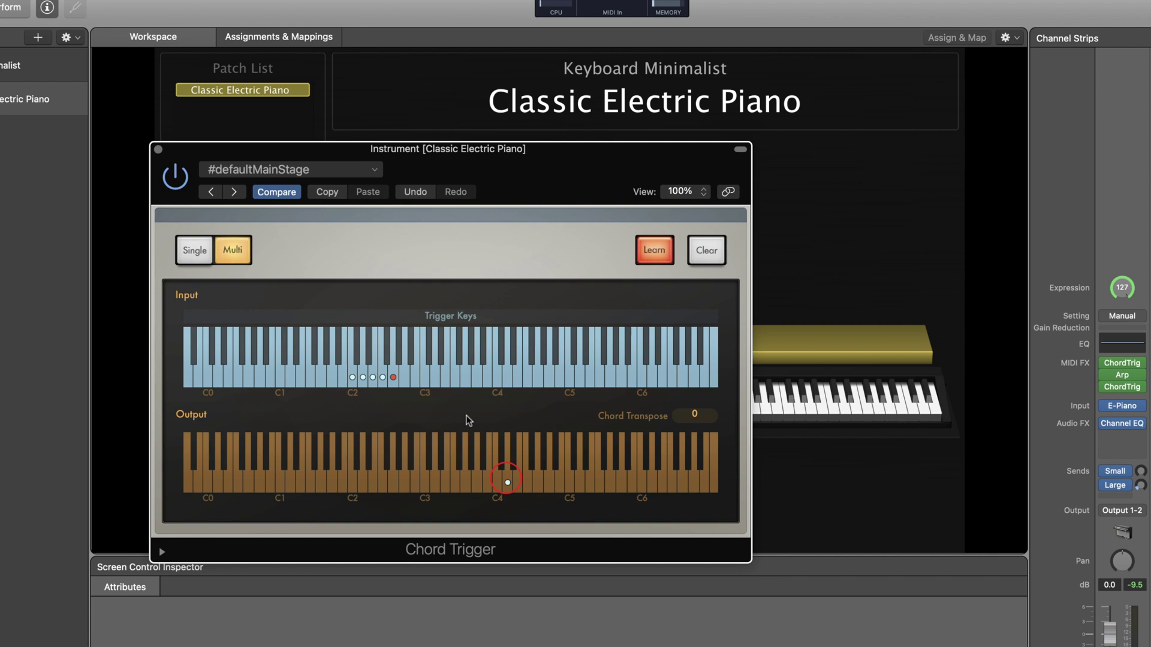
pyautogui.click(404, 377)
pyautogui.click(550, 478)
pyautogui.click(415, 377)
pyautogui.click(536, 479)
pyautogui.click(425, 377)
pyautogui.click(496, 484)
pyautogui.click(650, 254)
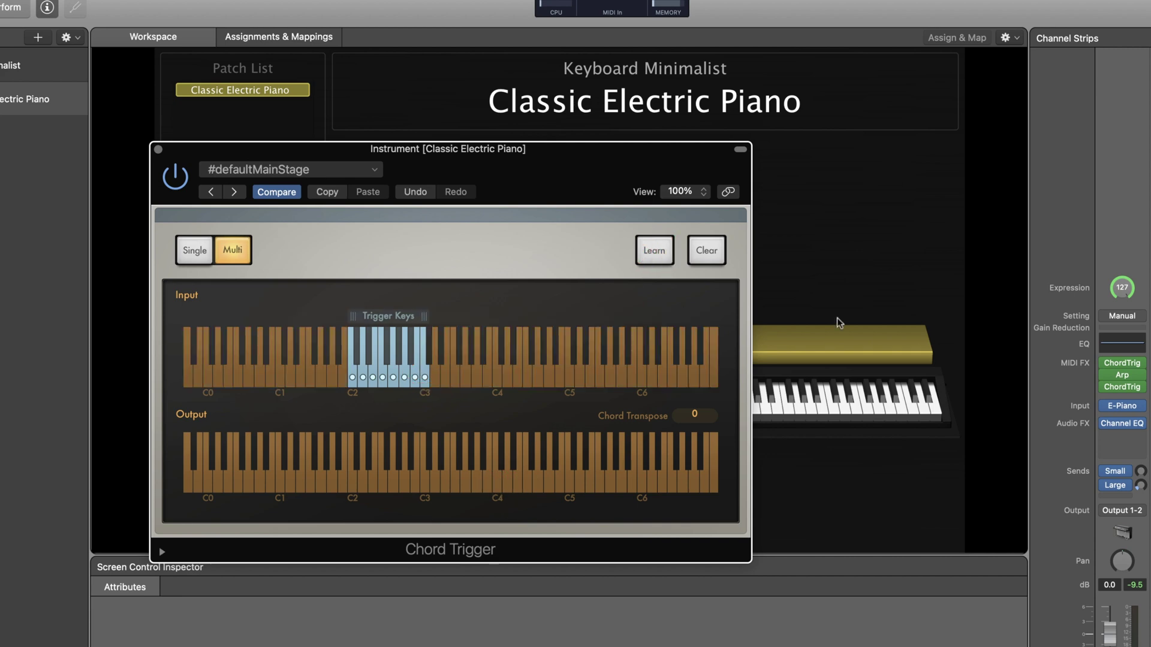
# - Close the second Chord Trigger, reopen the first, and check C1's chord
pyautogui.click(1122, 387)
pyautogui.click(1126, 363)
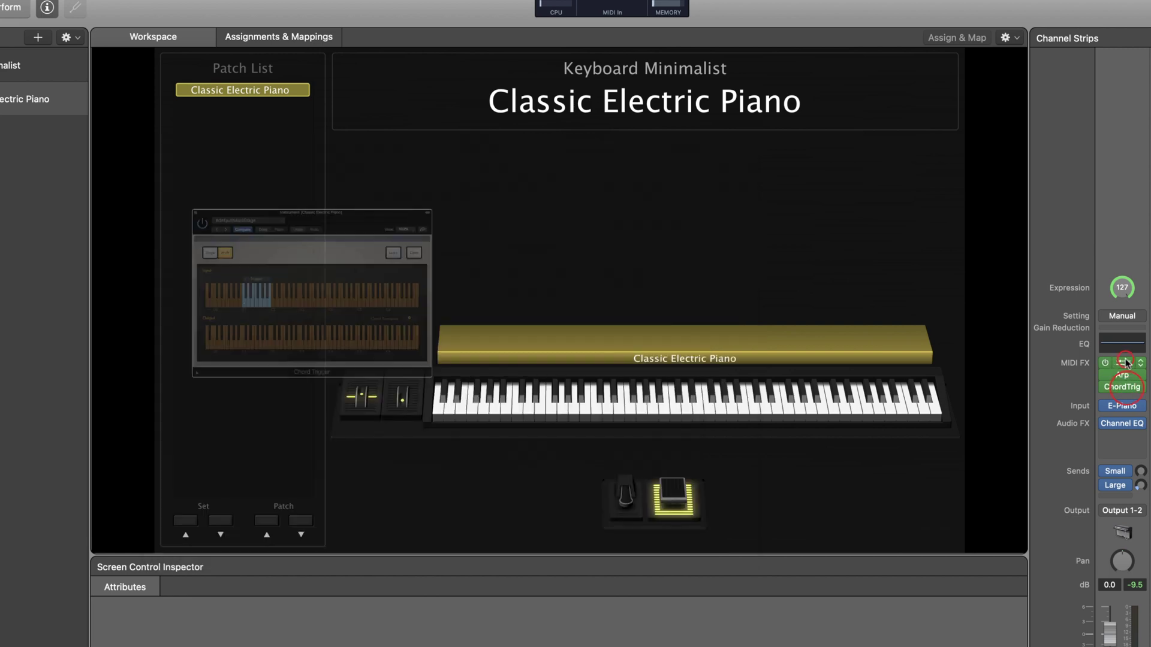
pyautogui.click(141, 318)
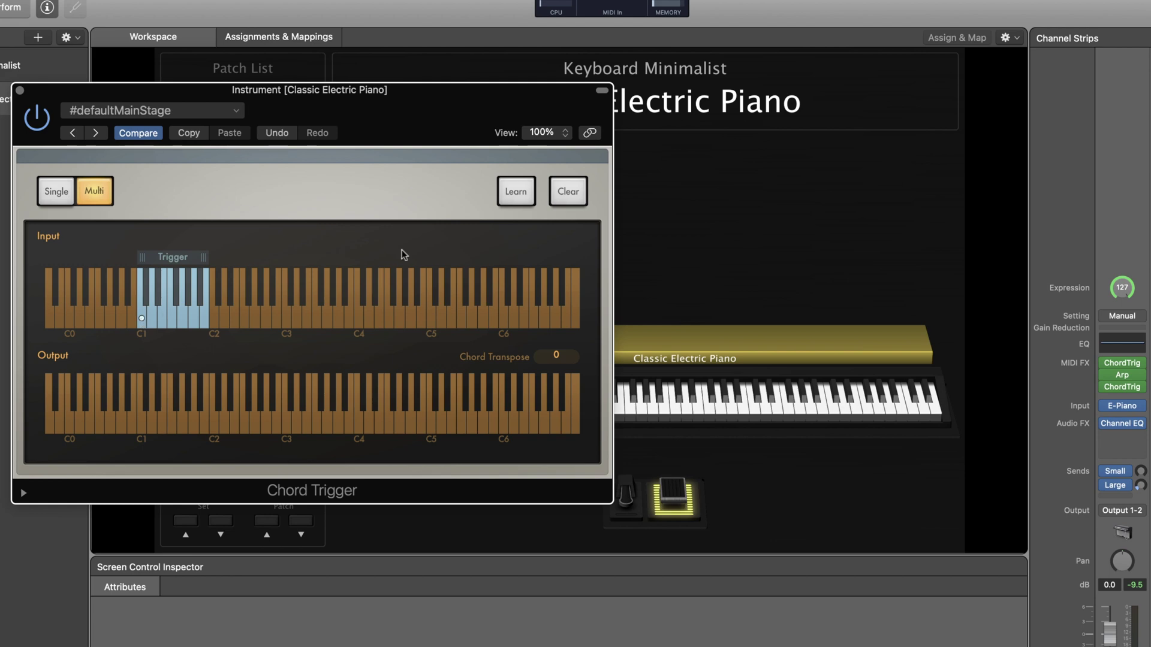
# - Learn C2–C3 chords for the trigger key near D#1 and the key above it
pyautogui.click(515, 192)
pyautogui.click(142, 318)
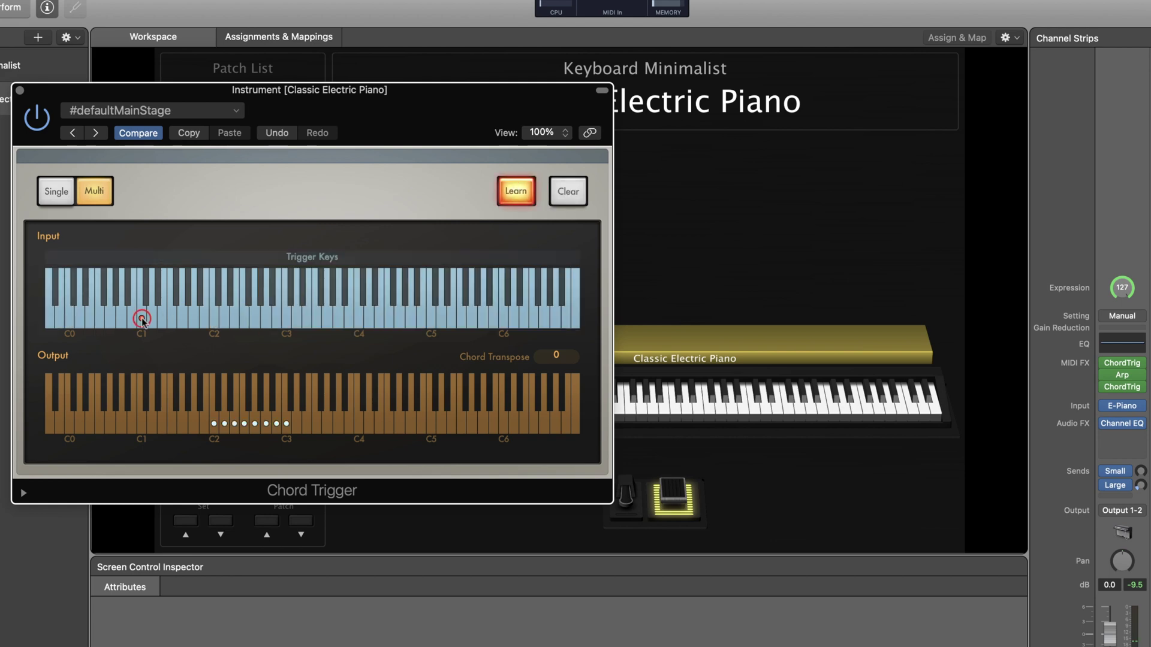
pyautogui.click(171, 318)
pyautogui.moveTo(214, 425); pyautogui.dragTo(286, 424)
pyautogui.click(183, 318)
pyautogui.moveTo(214, 424); pyautogui.dragTo(287, 424)
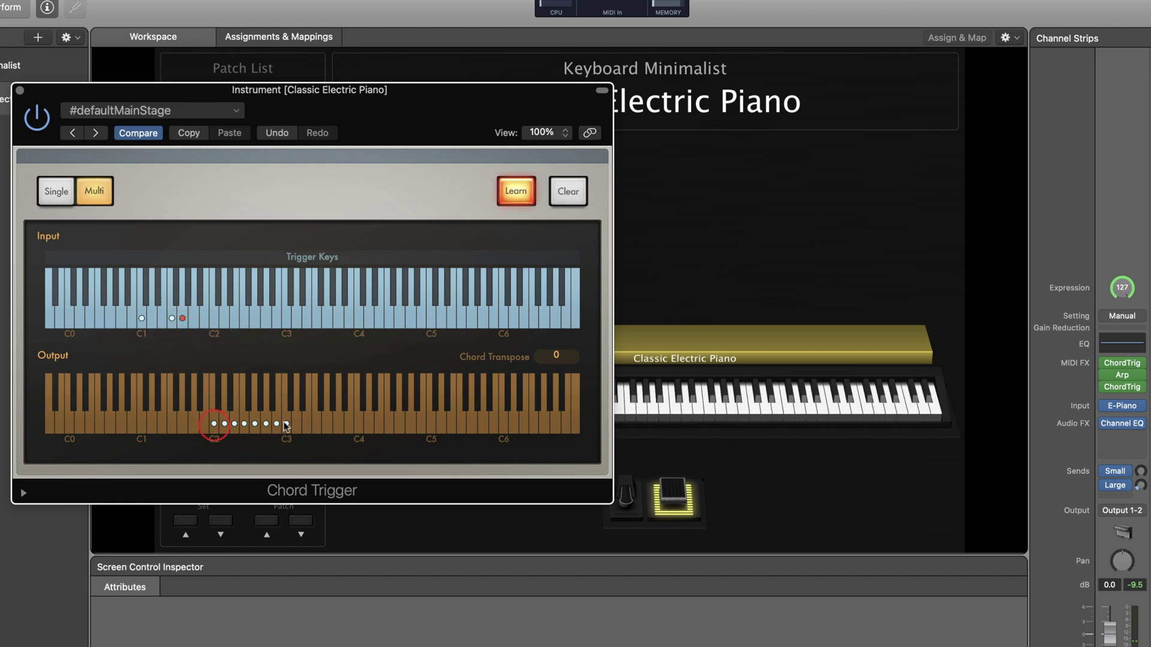
pyautogui.click(518, 195)
# - Check the chords on C1 and the two newly learned trigger keys
pyautogui.click(140, 320)
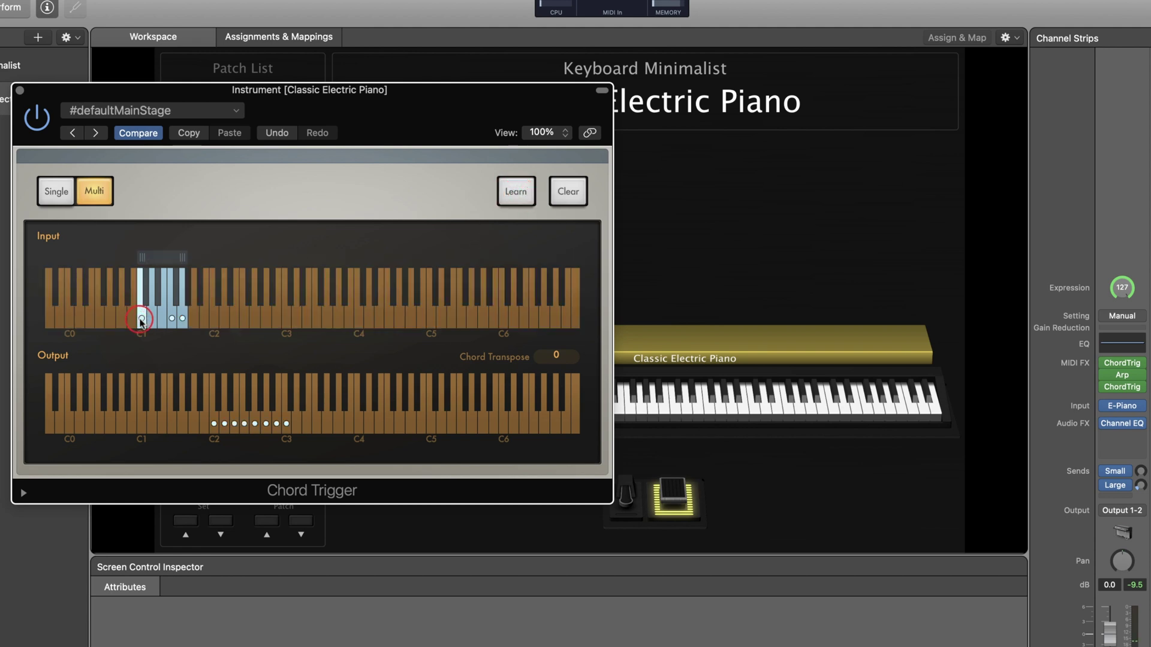
pyautogui.click(171, 320)
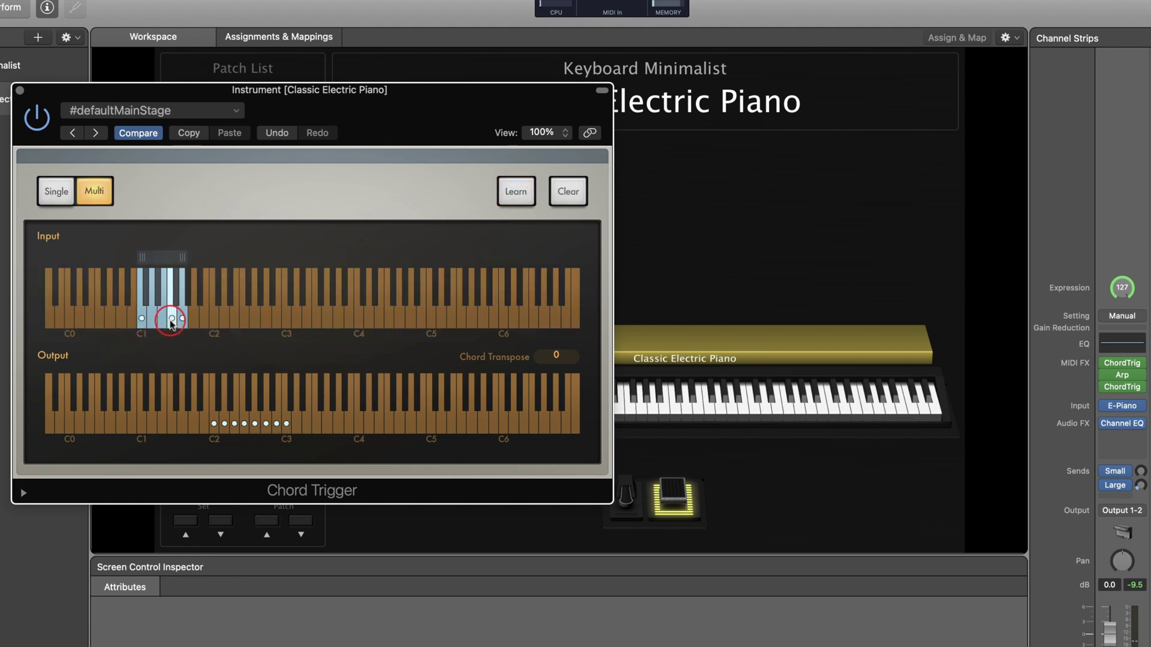
pyautogui.click(181, 320)
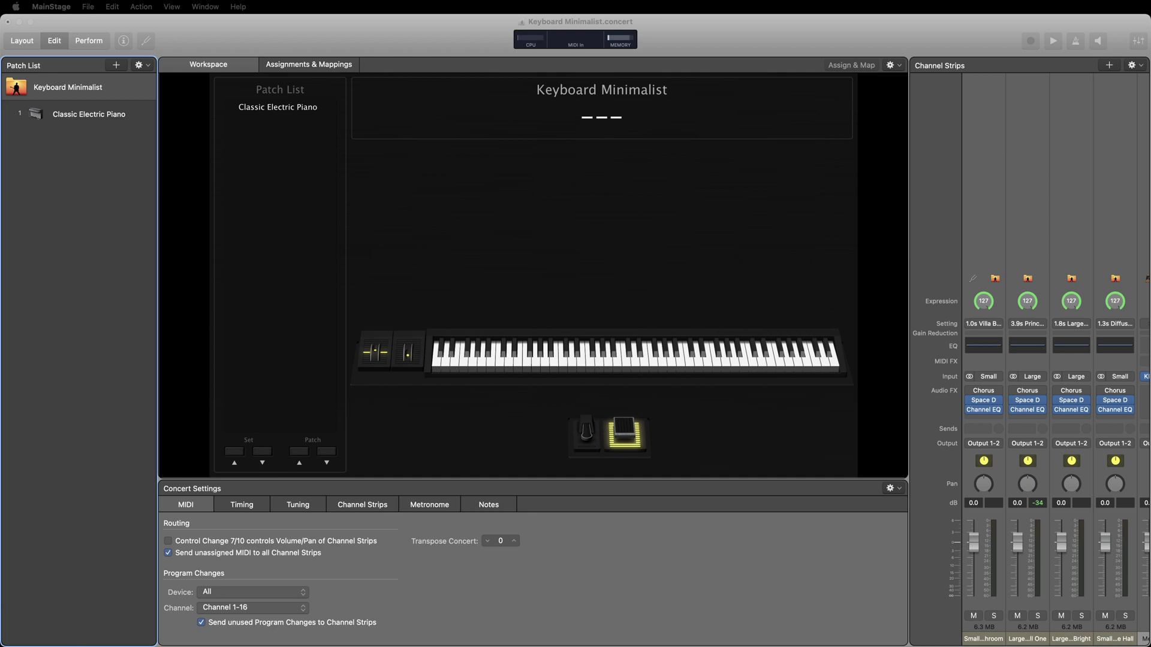
# - In Layout mode, place a 25 Note Keyboard above the main keyboard
pyautogui.click(24, 42)
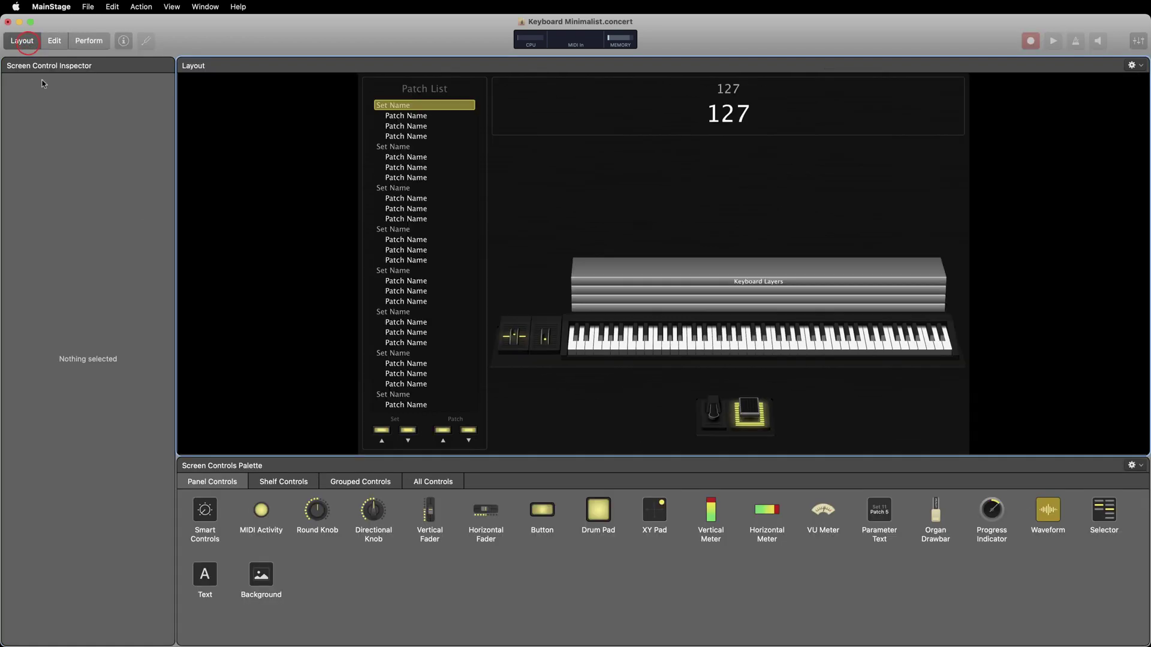
pyautogui.click(424, 483)
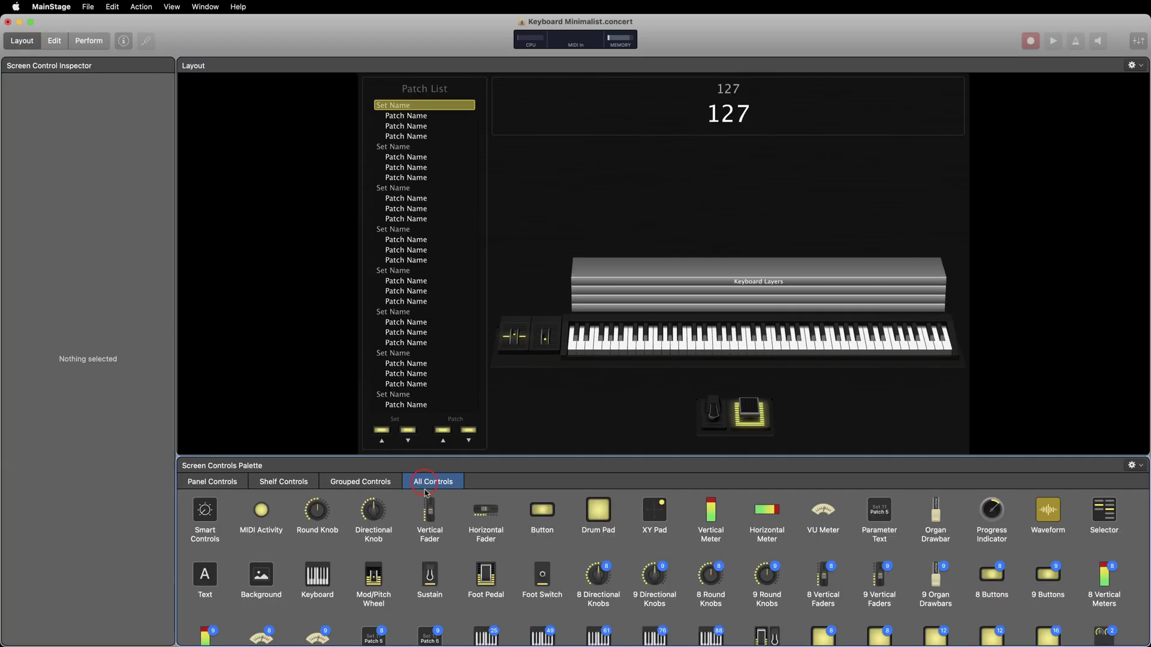
pyautogui.scroll(-3, 480, 563)
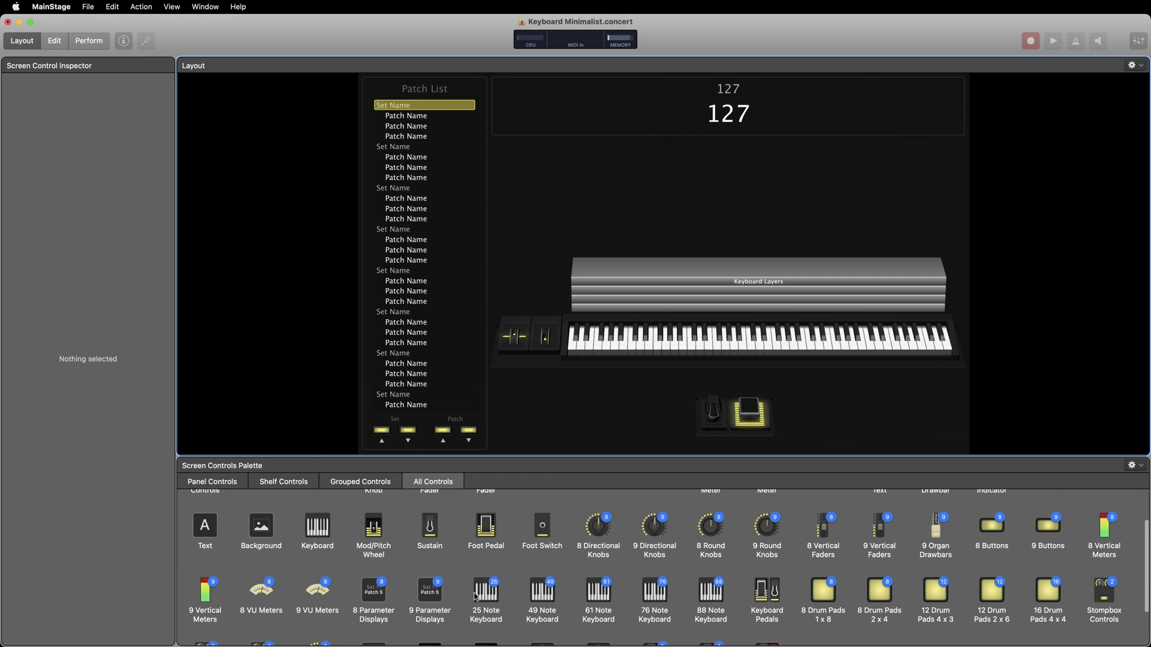
pyautogui.click(486, 592)
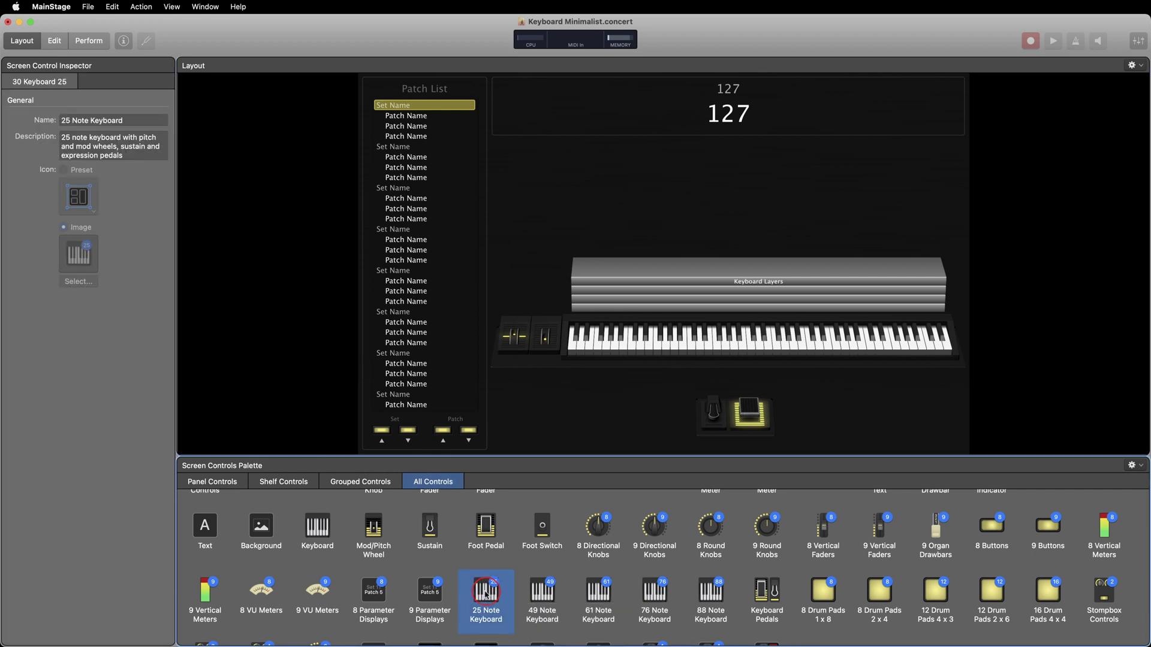
pyautogui.moveTo(485, 594); pyautogui.dragTo(646, 216)
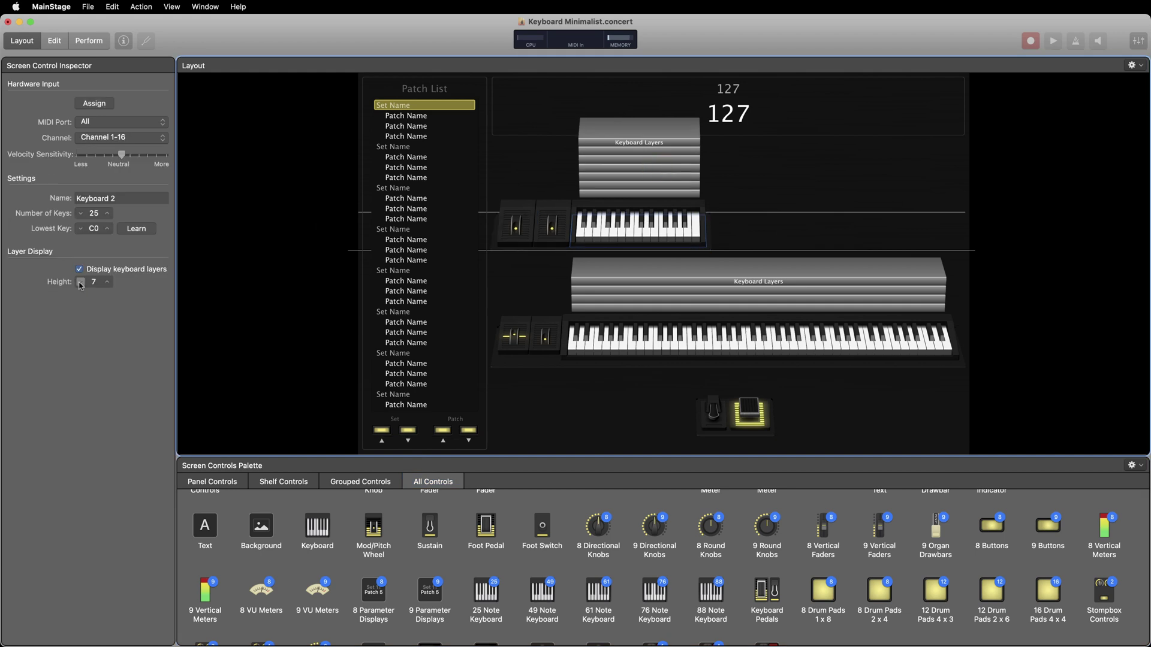
# - Reduce the small keyboard's layers display height to 3 and shrink its group
pyautogui.click(80, 282)
pyautogui.click(80, 282)
pyautogui.click(80, 282)
pyautogui.click(80, 282)
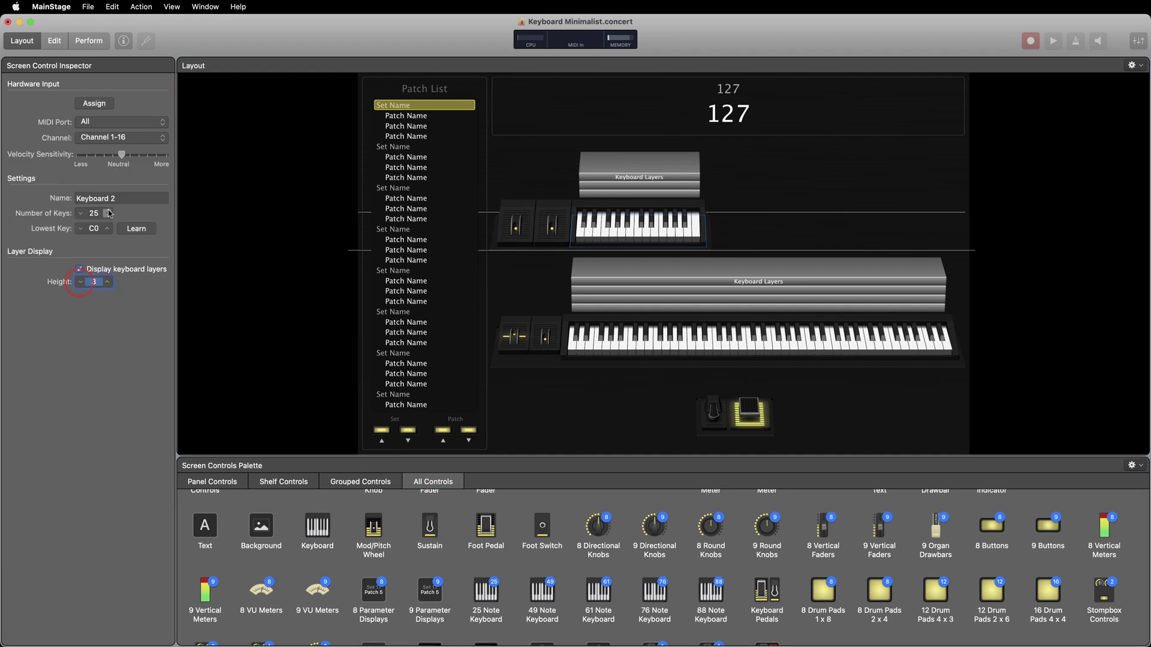
pyautogui.click(82, 215)
pyautogui.click(662, 235)
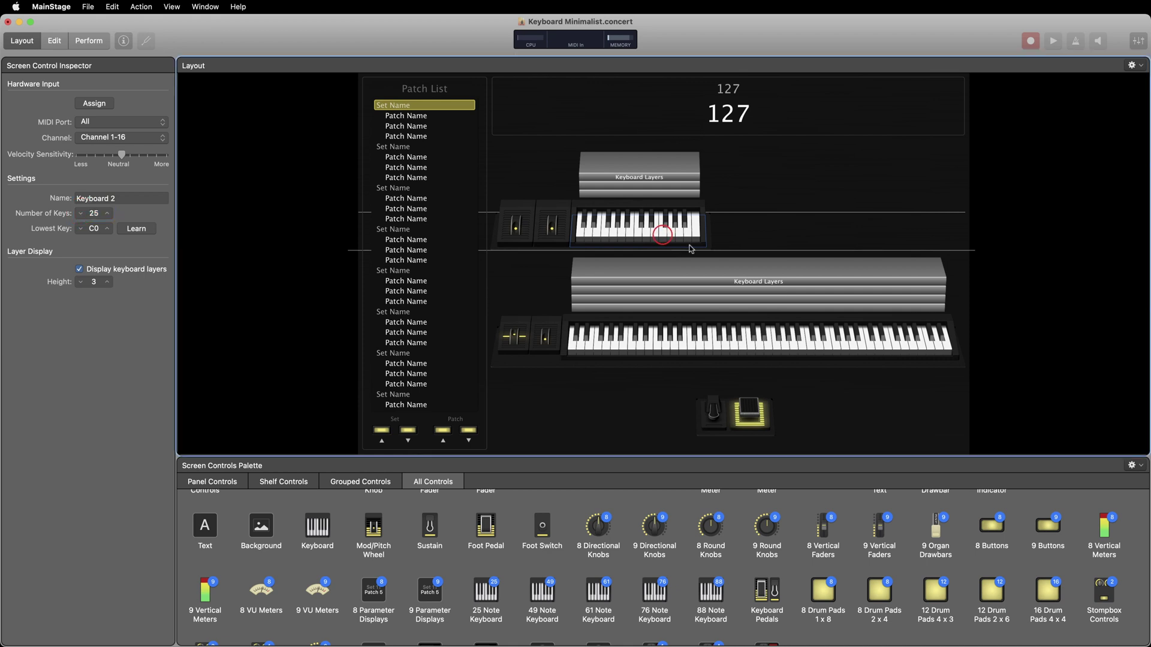
pyautogui.click(689, 246)
pyautogui.click(710, 247)
pyautogui.moveTo(711, 247); pyautogui.dragTo(657, 244)
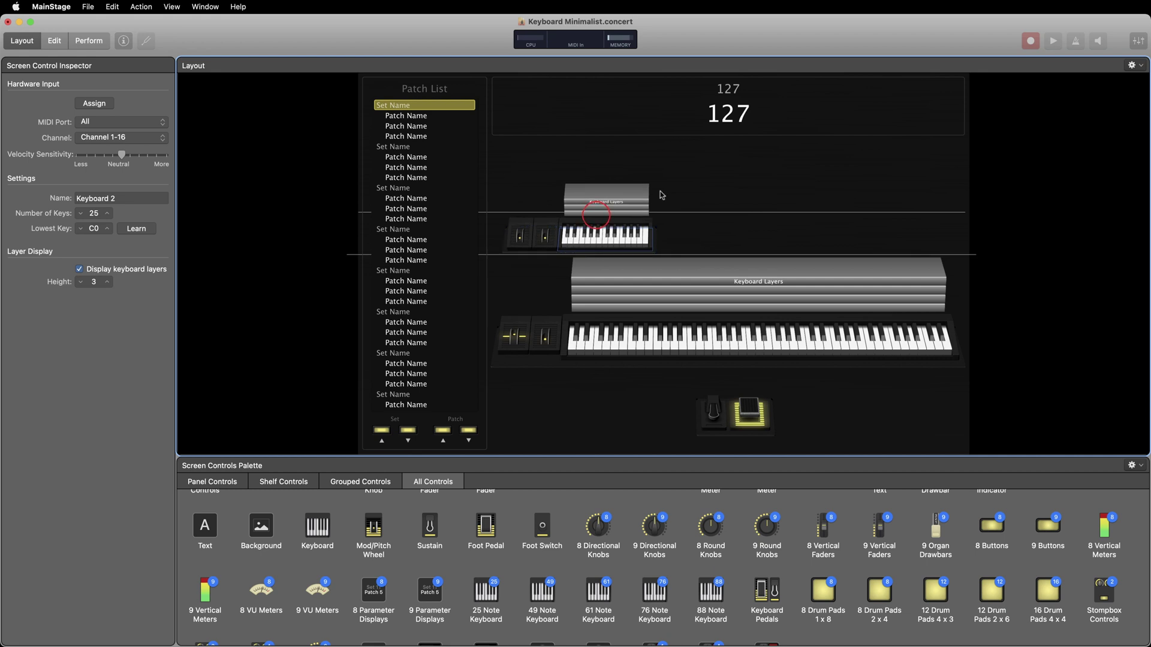
pyautogui.click(684, 183)
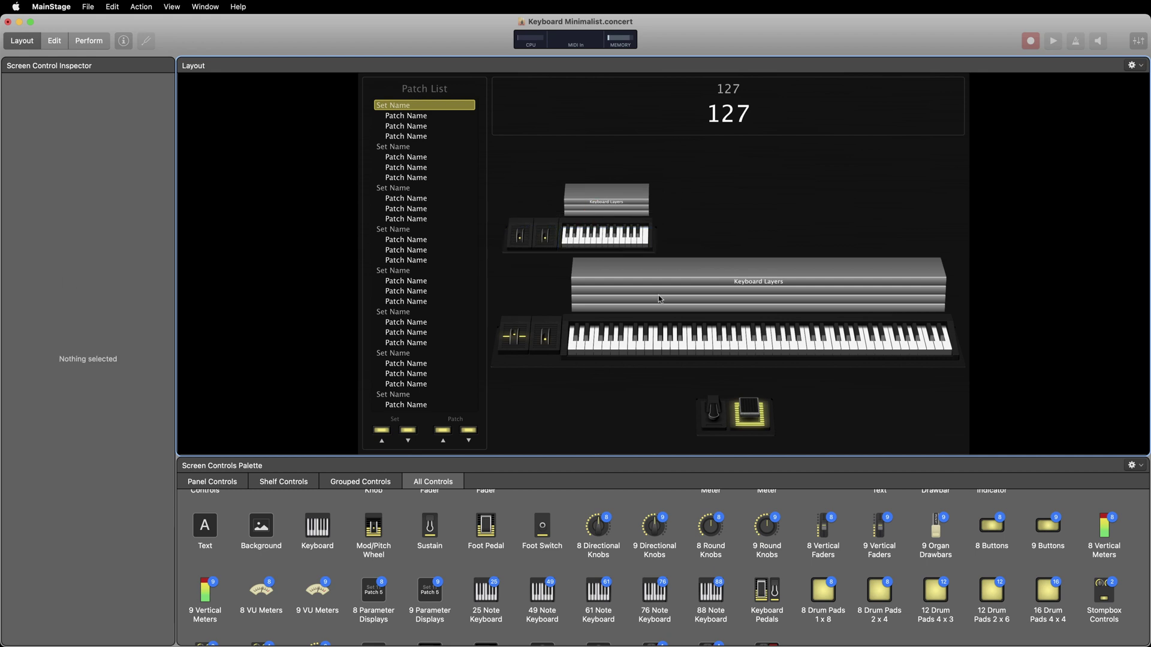
# - Check the input assignments of the 76-key keyboard, both mod wheels and the sustain pedal
pyautogui.click(644, 333)
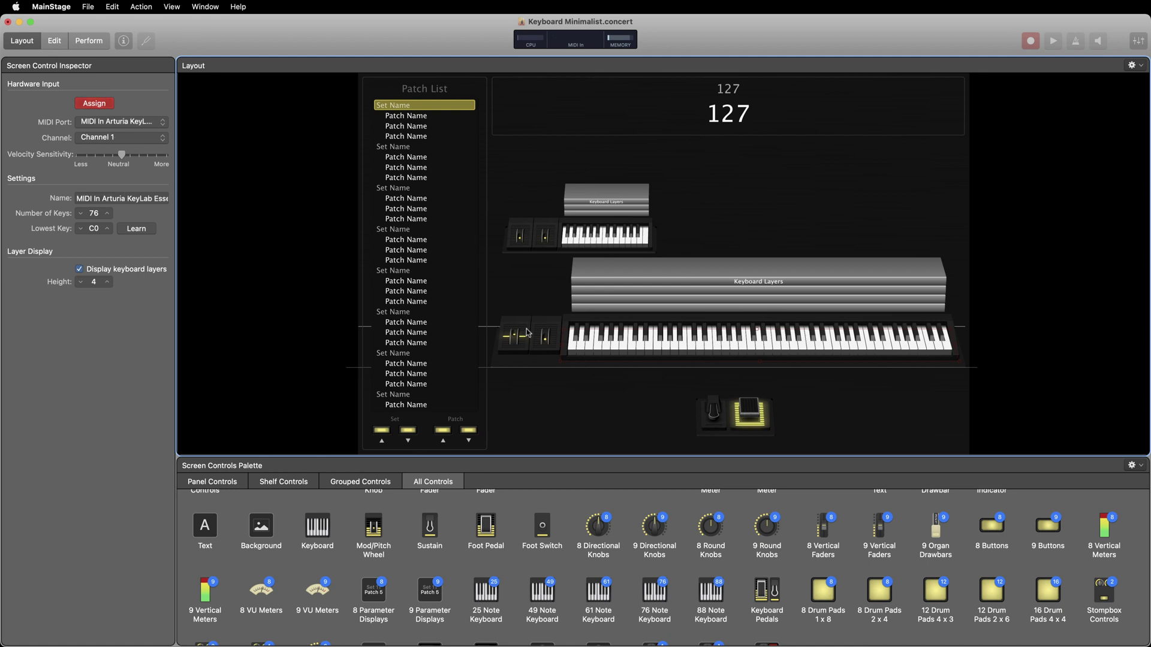
pyautogui.click(544, 341)
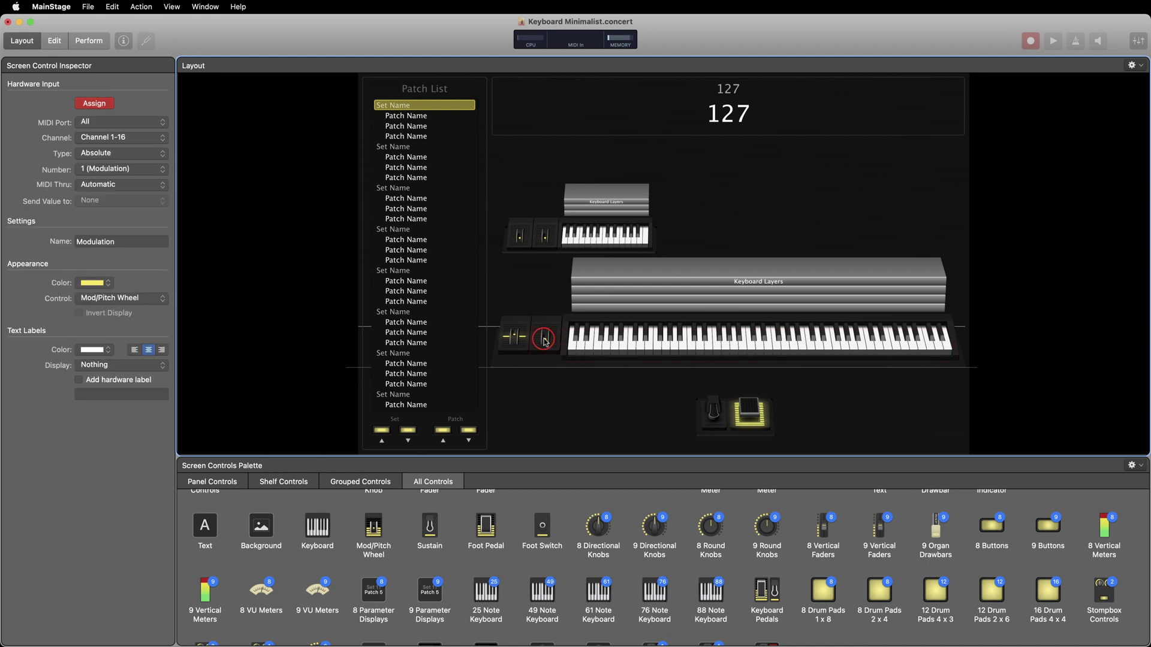
pyautogui.click(717, 415)
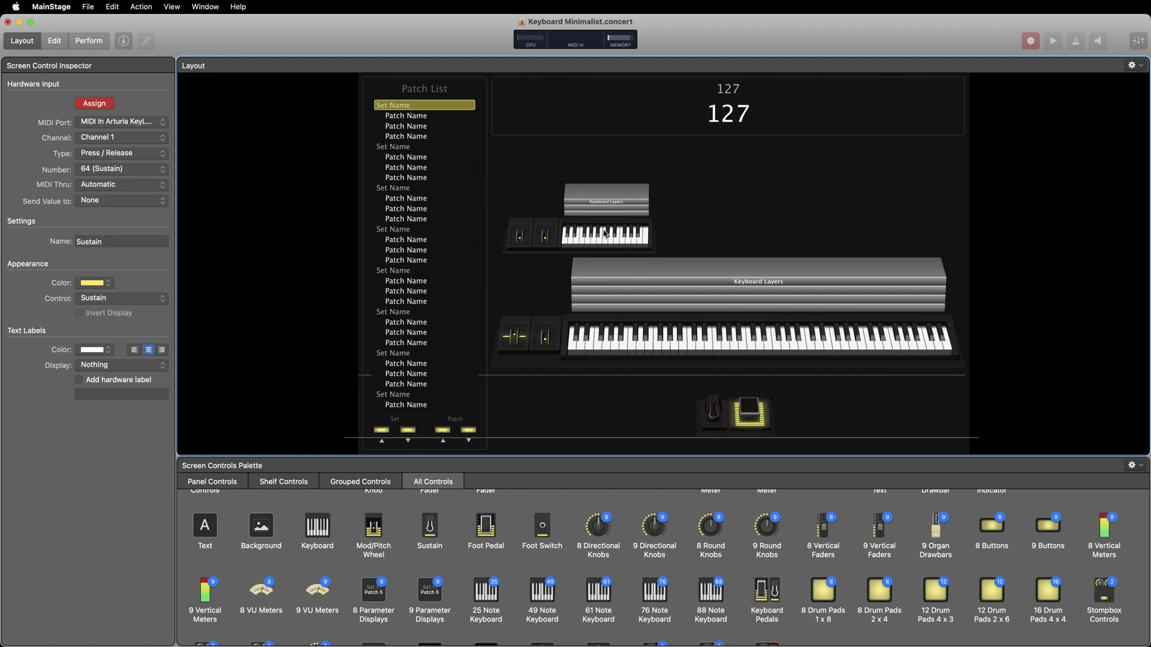
pyautogui.click(544, 236)
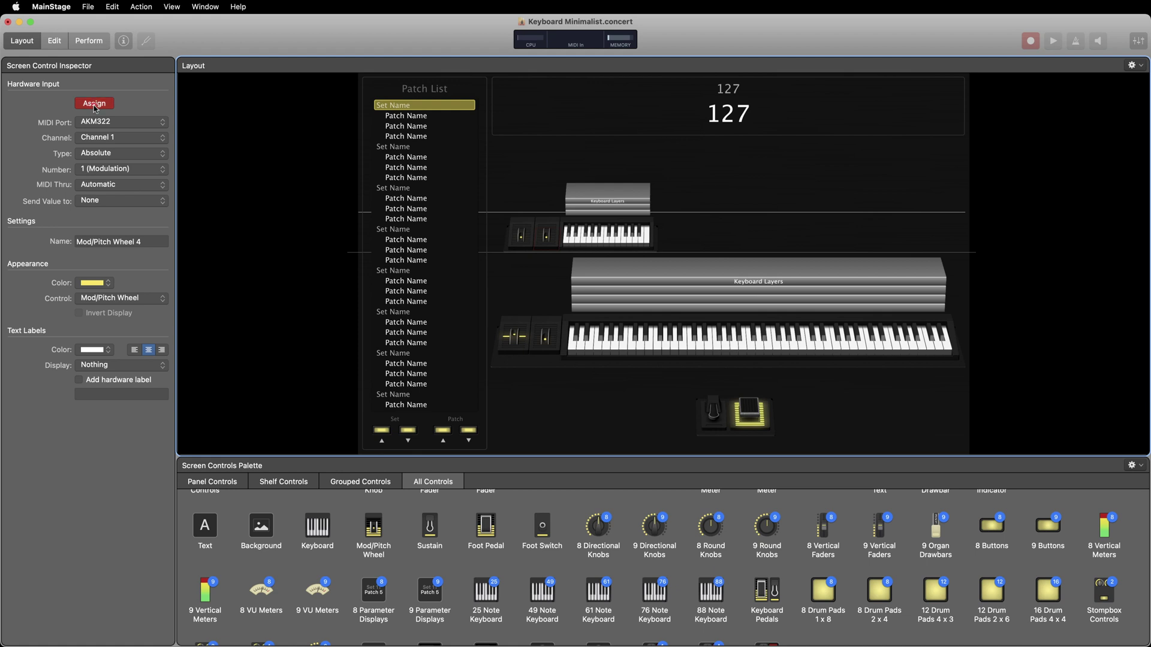
# - Enter Edit mode and load Gentle Pad- Sec 1 from Sunday Keys' Warm Pads
pyautogui.press('super+2')
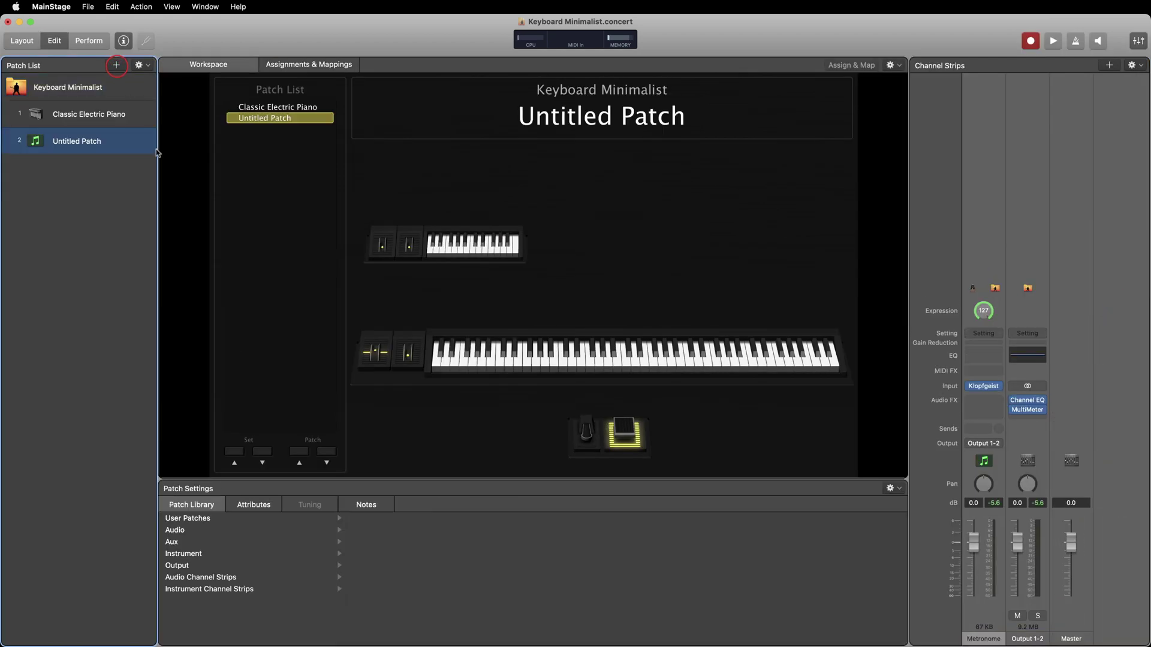
pyautogui.click(316, 521)
pyautogui.click(384, 518)
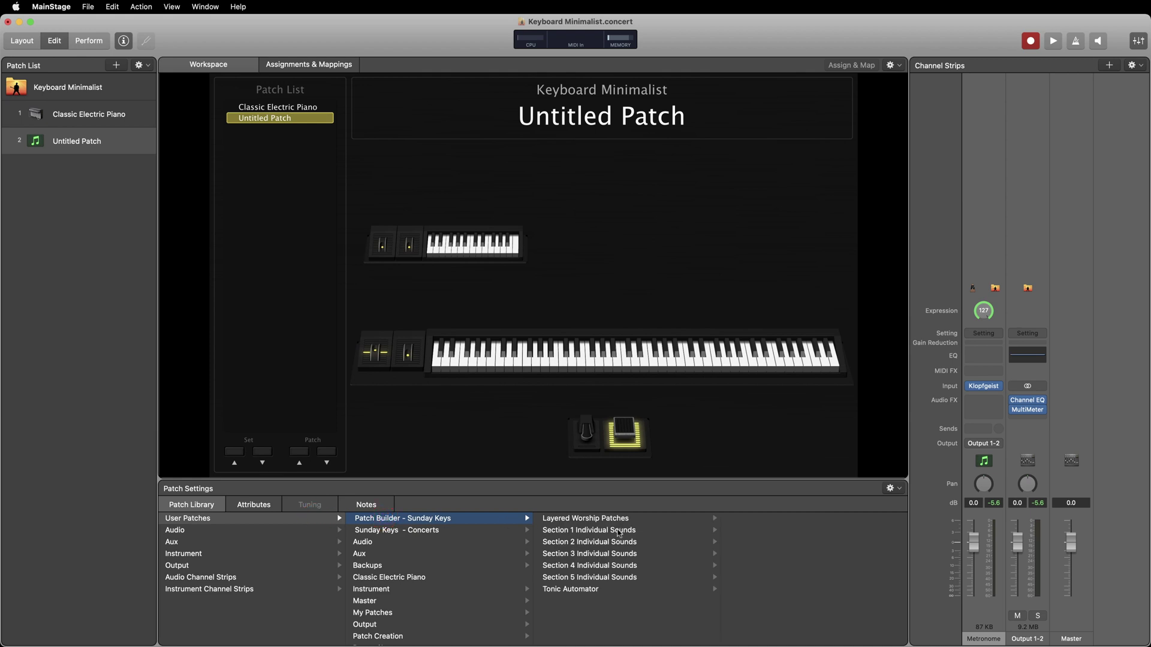
pyautogui.click(619, 530)
pyautogui.click(778, 531)
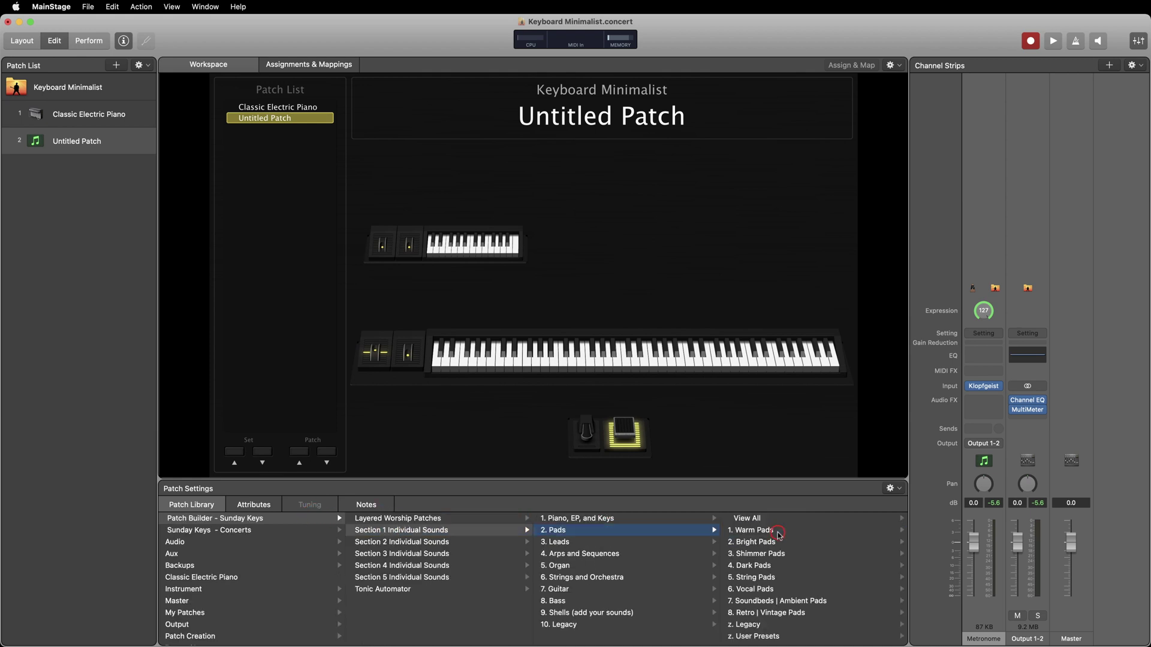
pyautogui.click(777, 532)
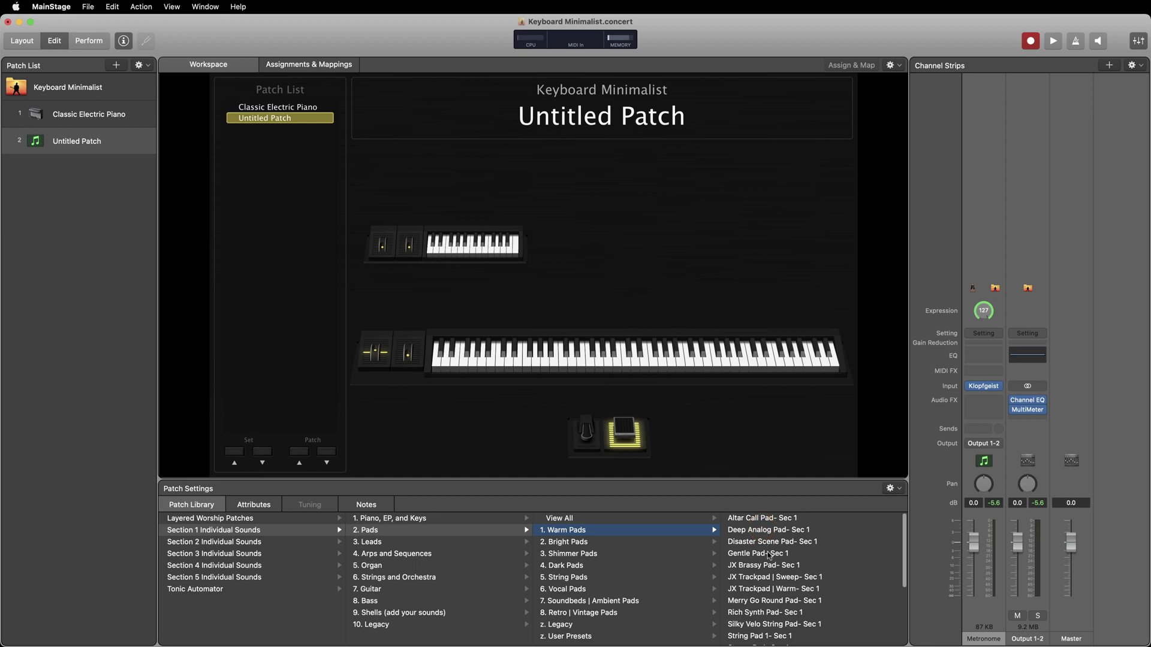
pyautogui.click(769, 553)
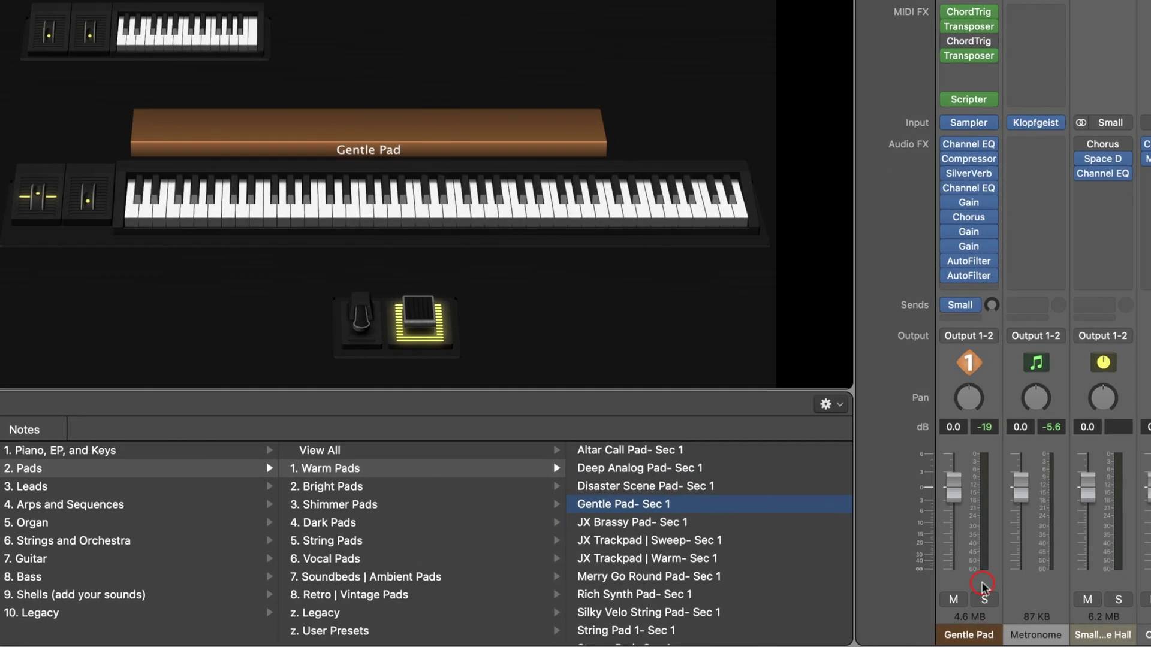
# - Set Gentle Pad's keyboard input to Multitimbral, with AKM322 on channel 2
pyautogui.click(983, 584)
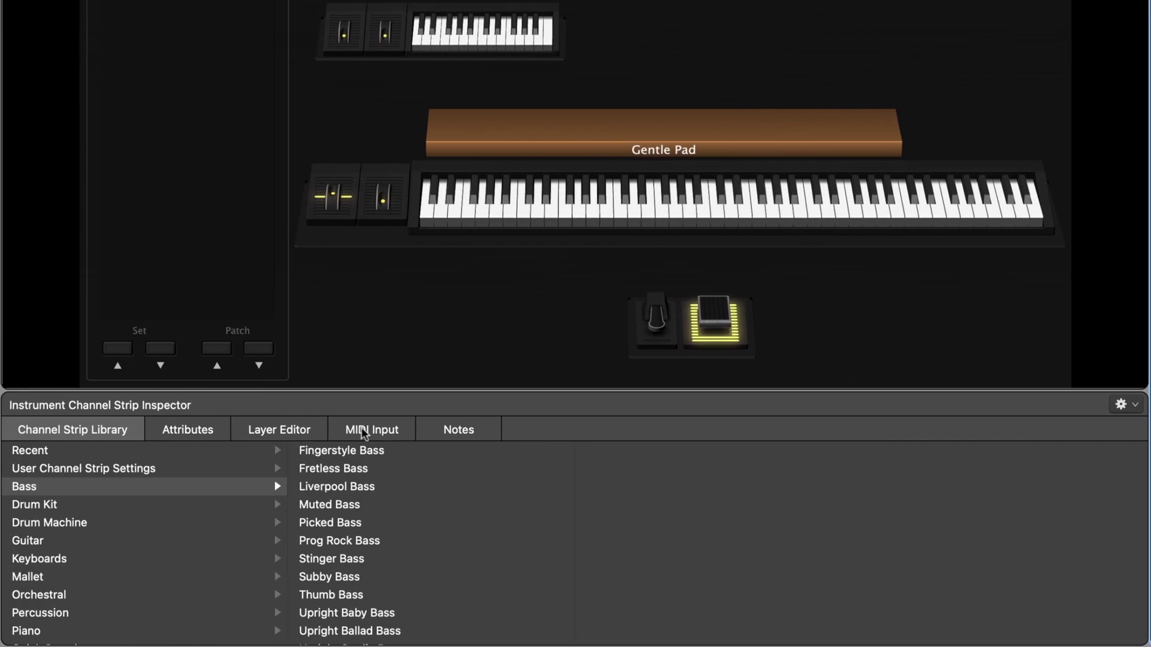
pyautogui.click(364, 431)
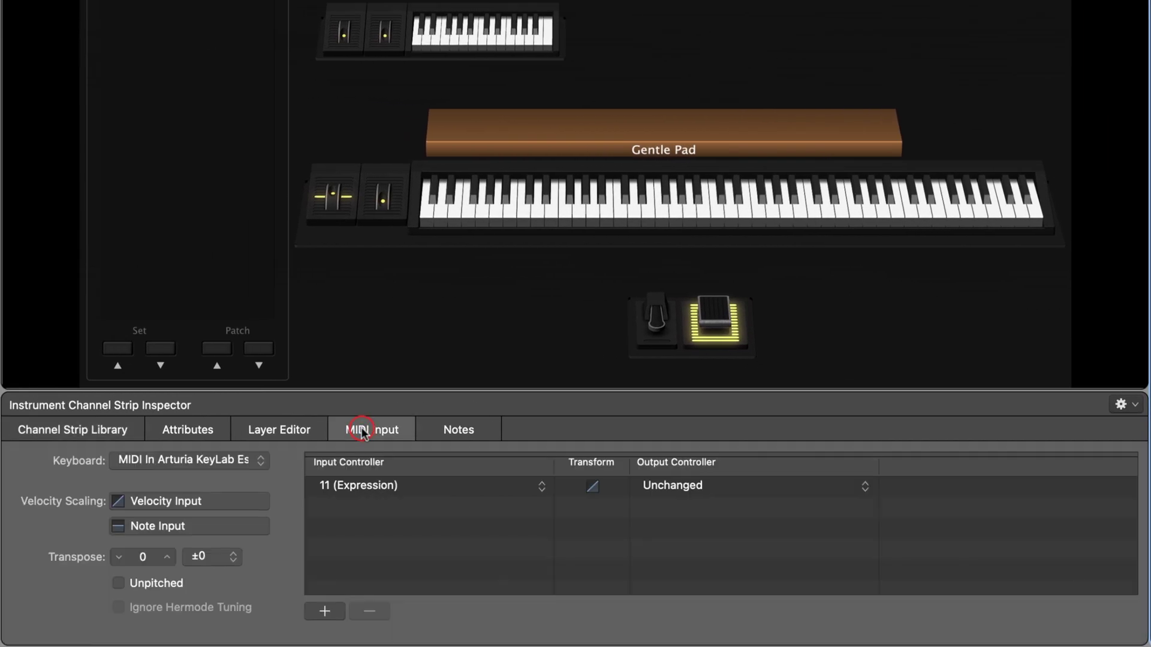
pyautogui.click(241, 461)
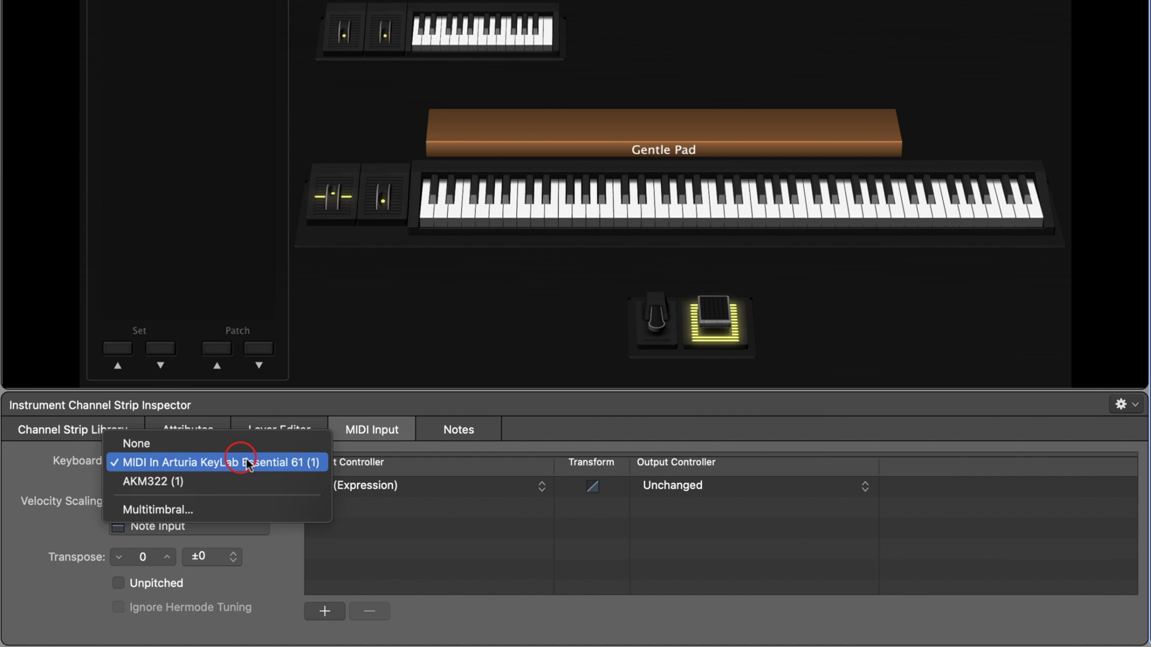
pyautogui.click(240, 480)
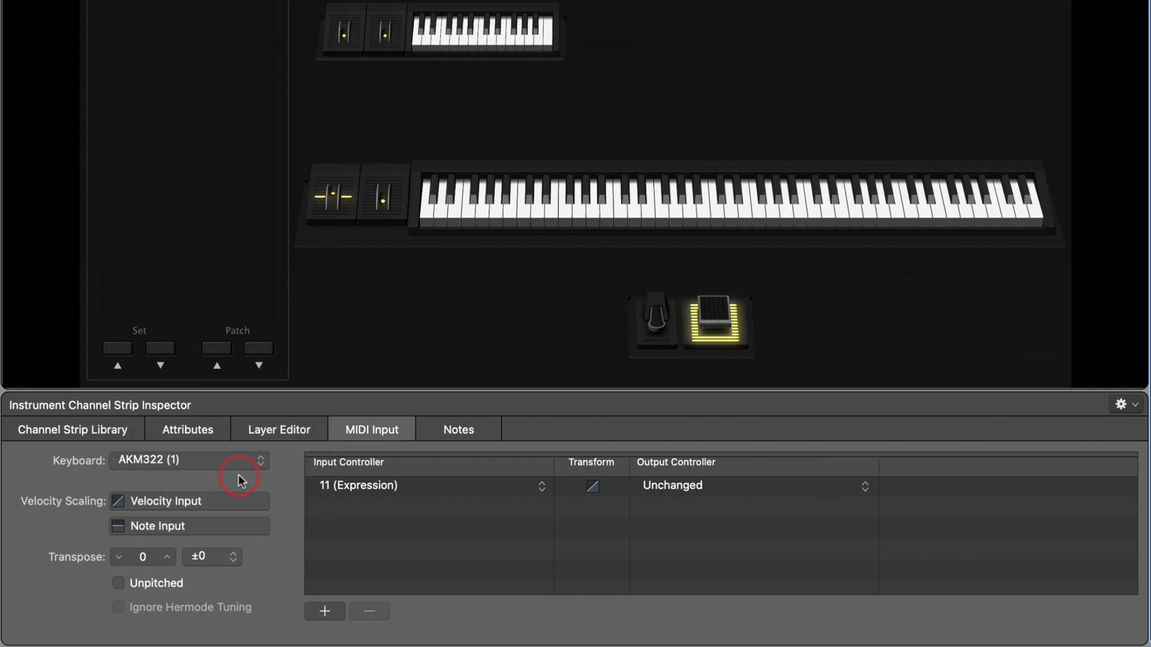
pyautogui.click(227, 462)
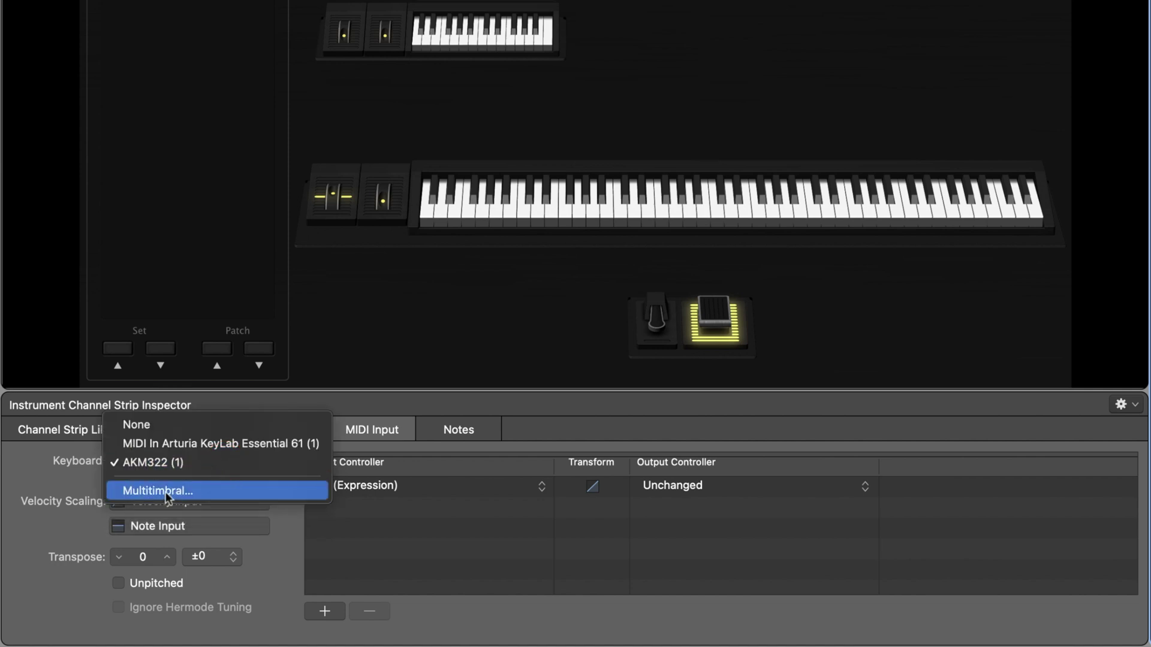
pyautogui.click(167, 491)
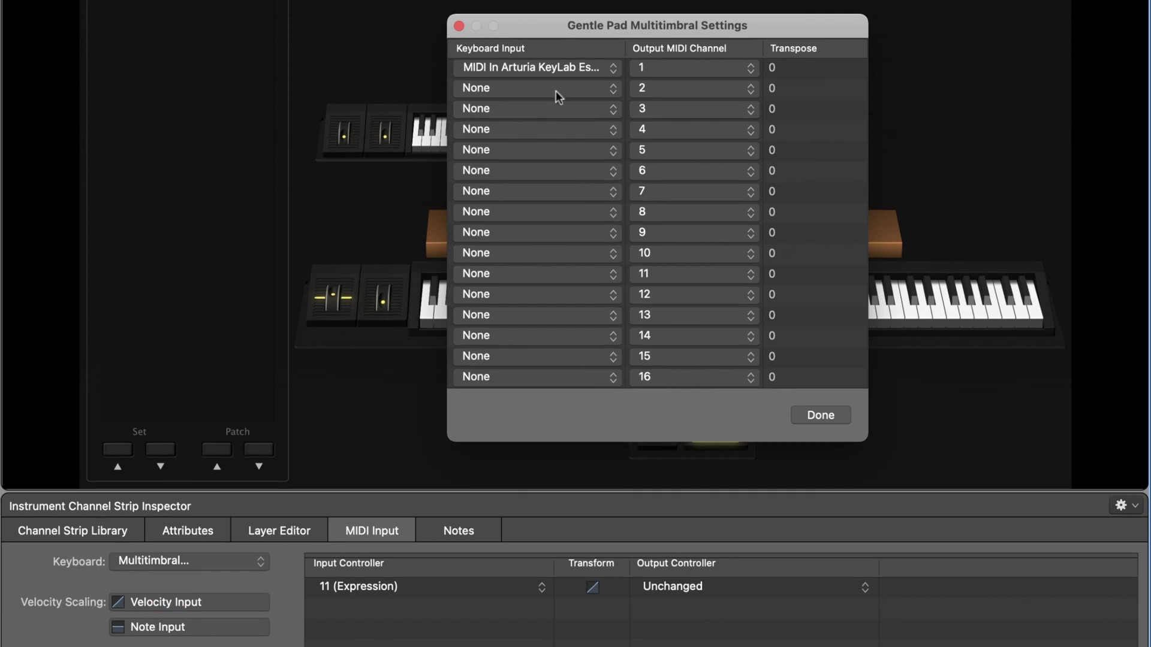
pyautogui.click(542, 89)
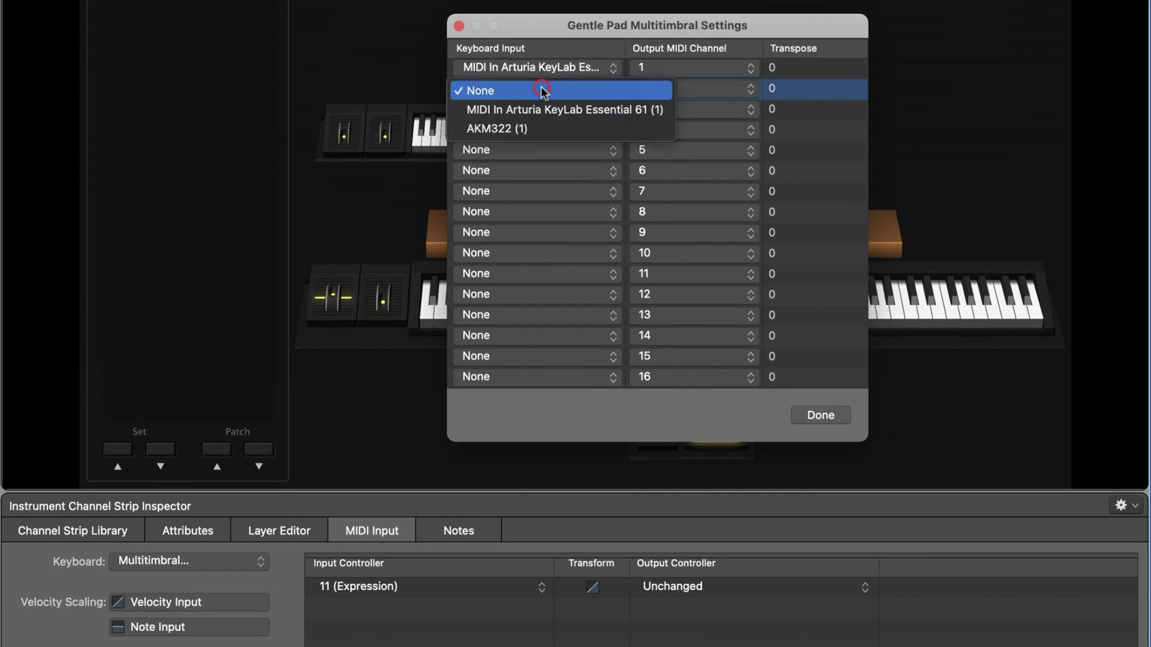
pyautogui.click(535, 127)
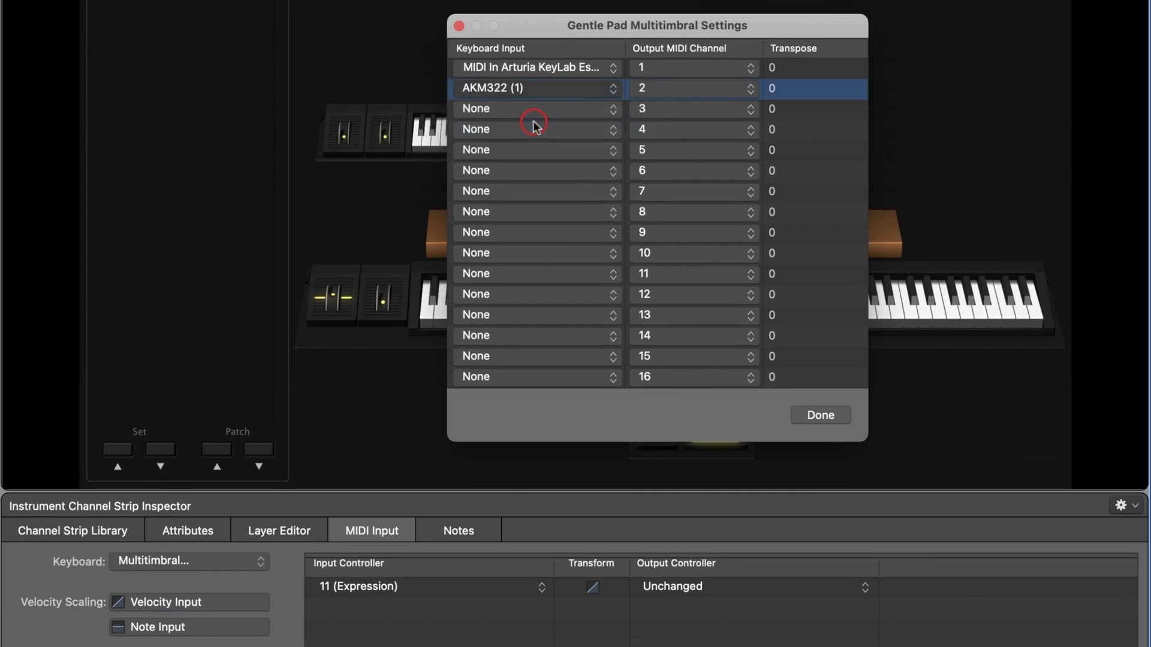
pyautogui.click(819, 416)
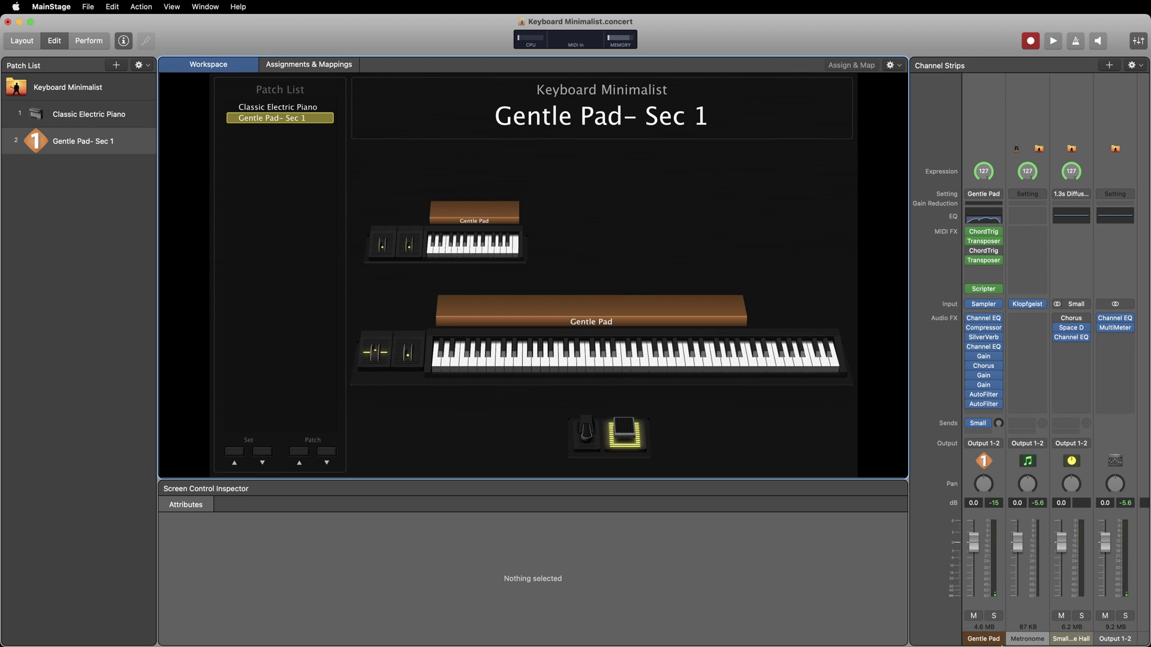
# - Select the Gentle Pad- Sec 1 patch in the Patch List
pyautogui.click(83, 140)
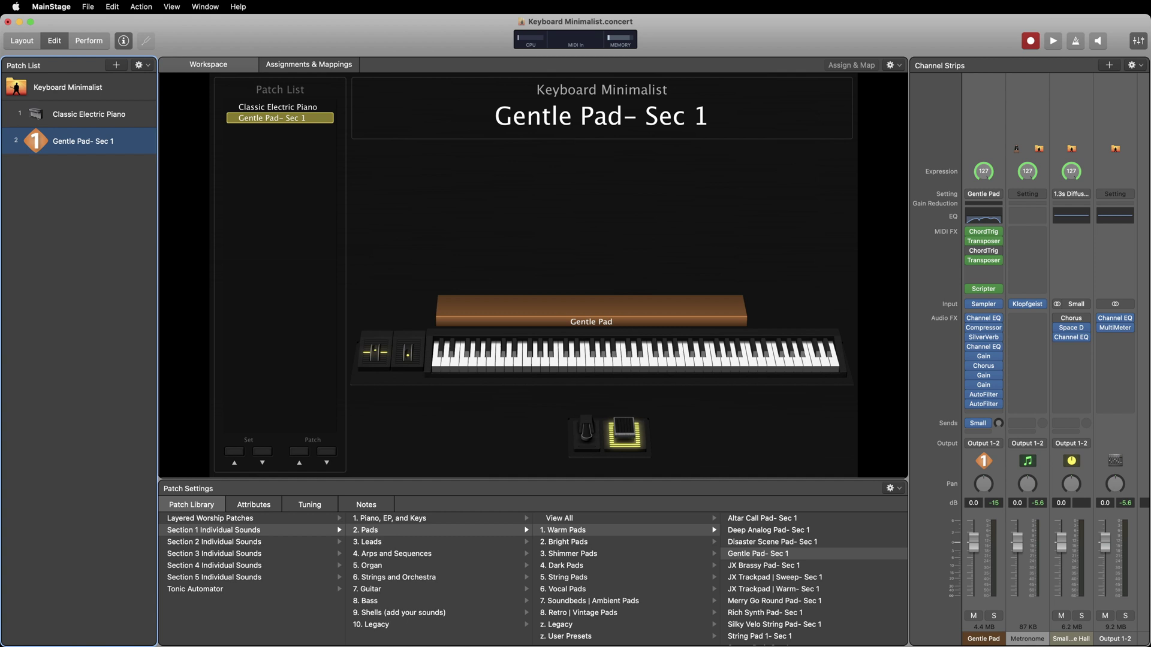
# - Remap Gentle Pad's MIDI input from 1 (Modulation) to 7 (Volume), with curve points at (39,115) and (90,49)
pyautogui.click(990, 605)
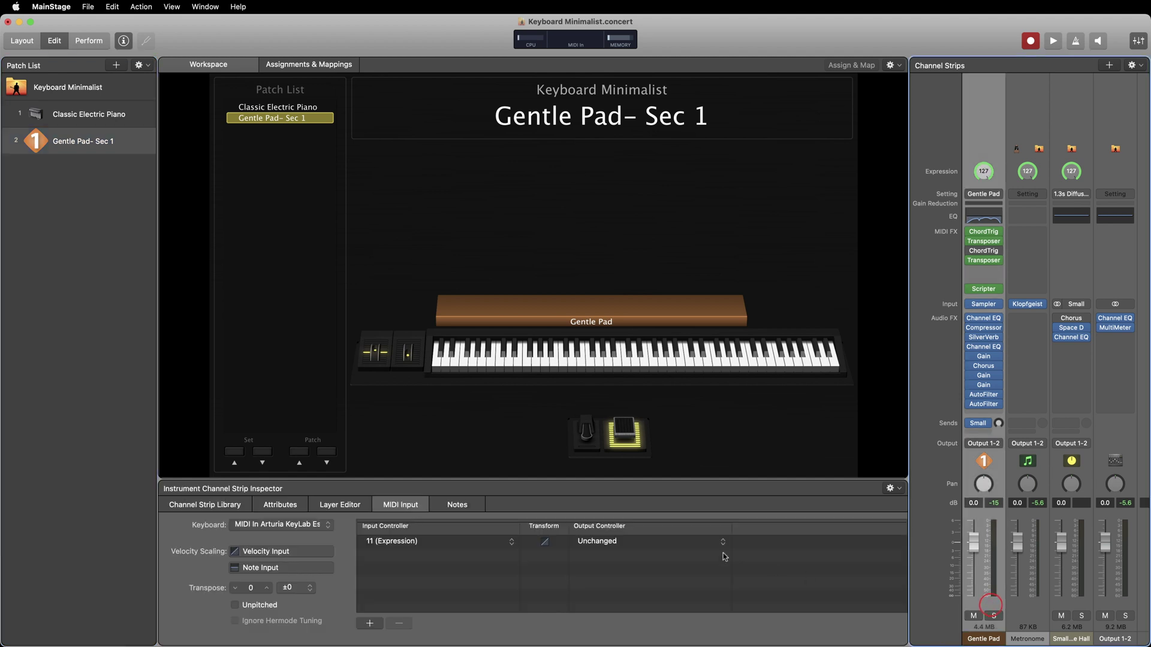
pyautogui.click(507, 542)
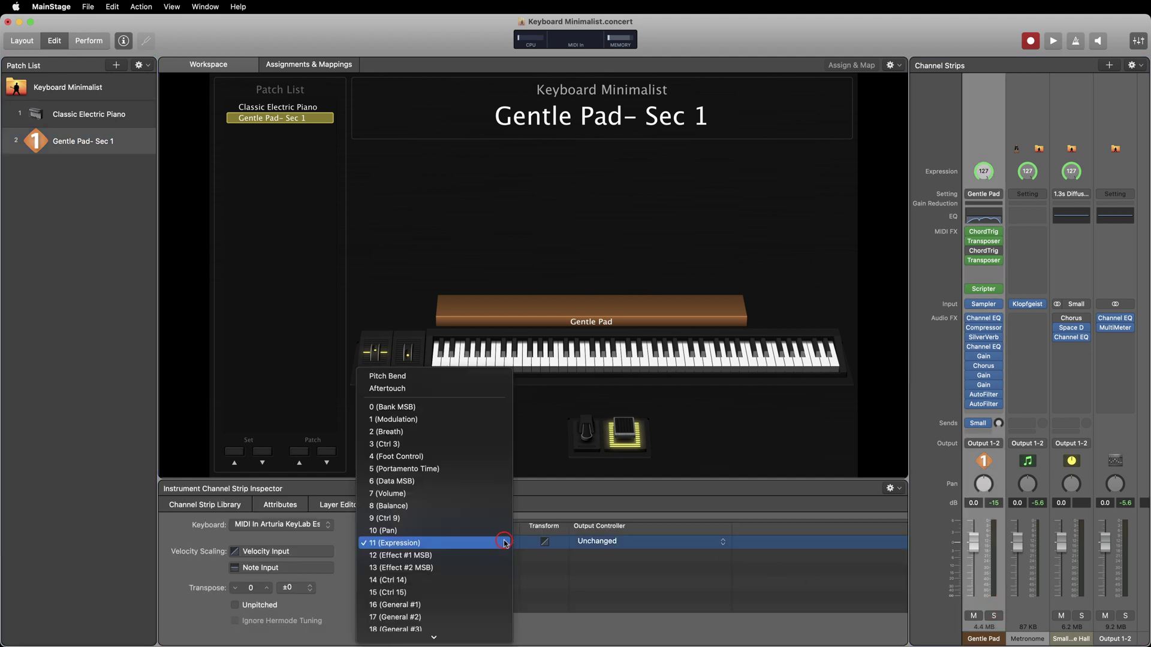
pyautogui.click(488, 419)
pyautogui.click(596, 545)
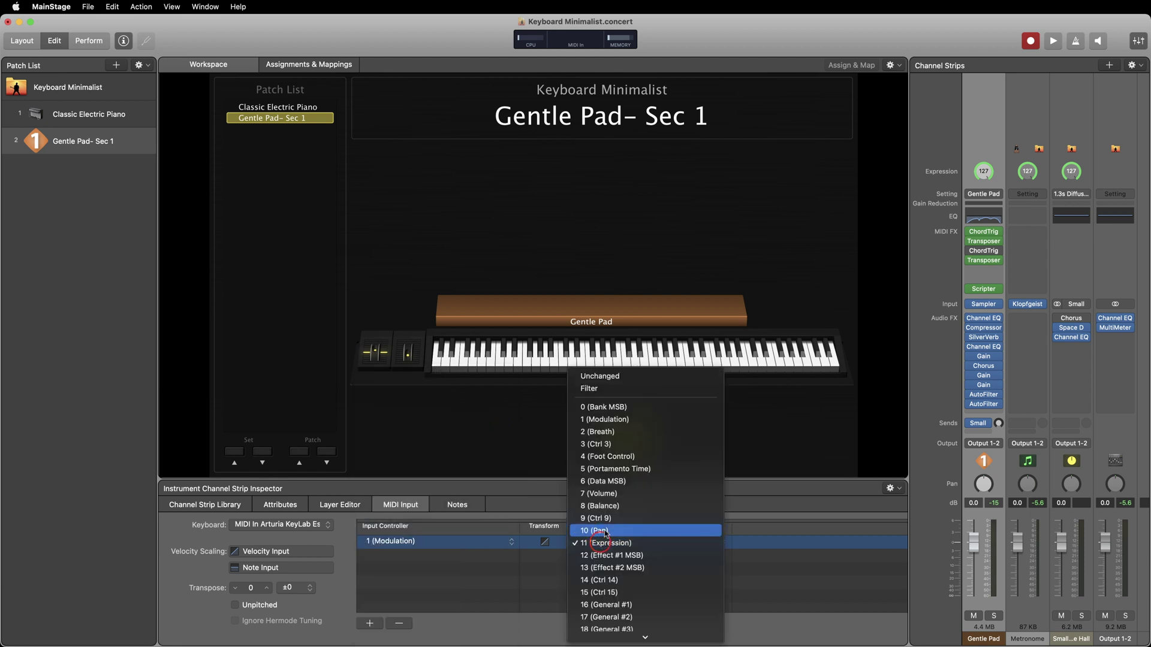
pyautogui.click(625, 493)
pyautogui.click(547, 543)
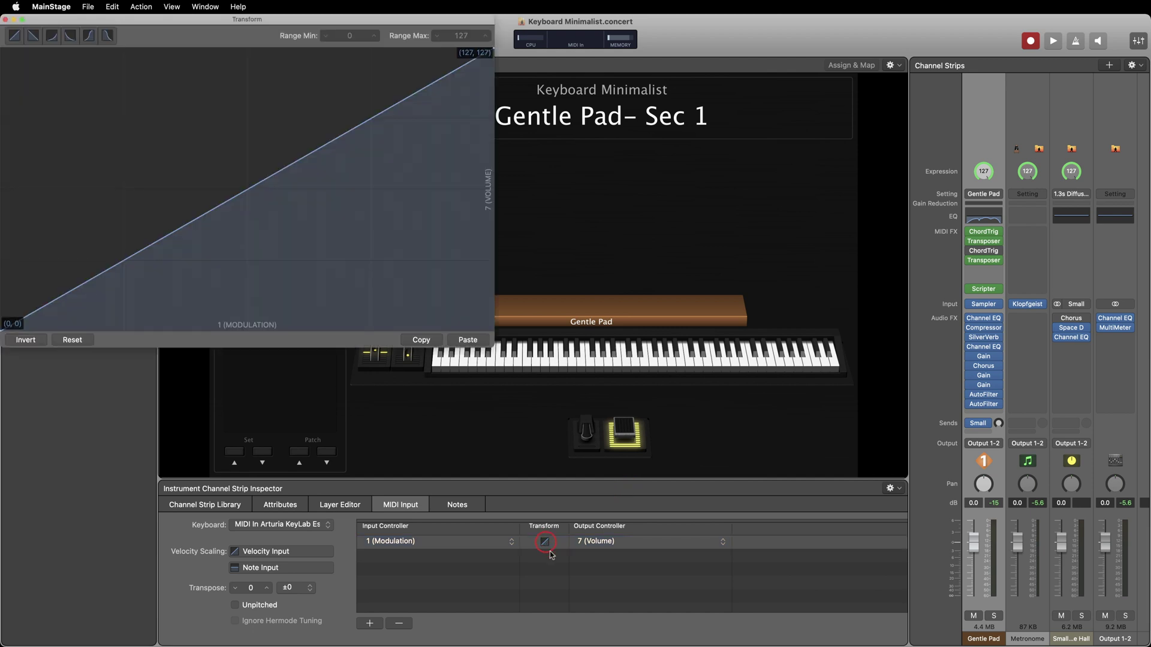
pyautogui.moveTo(171, 232); pyautogui.dragTo(152, 74)
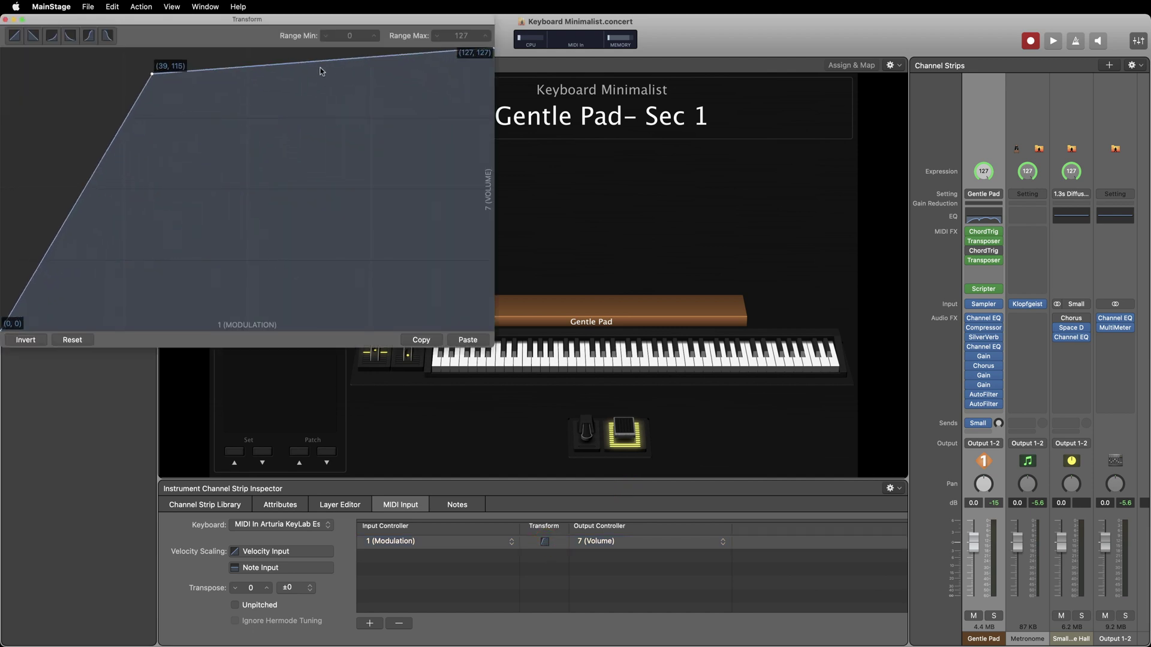
pyautogui.moveTo(322, 62); pyautogui.dragTo(350, 223)
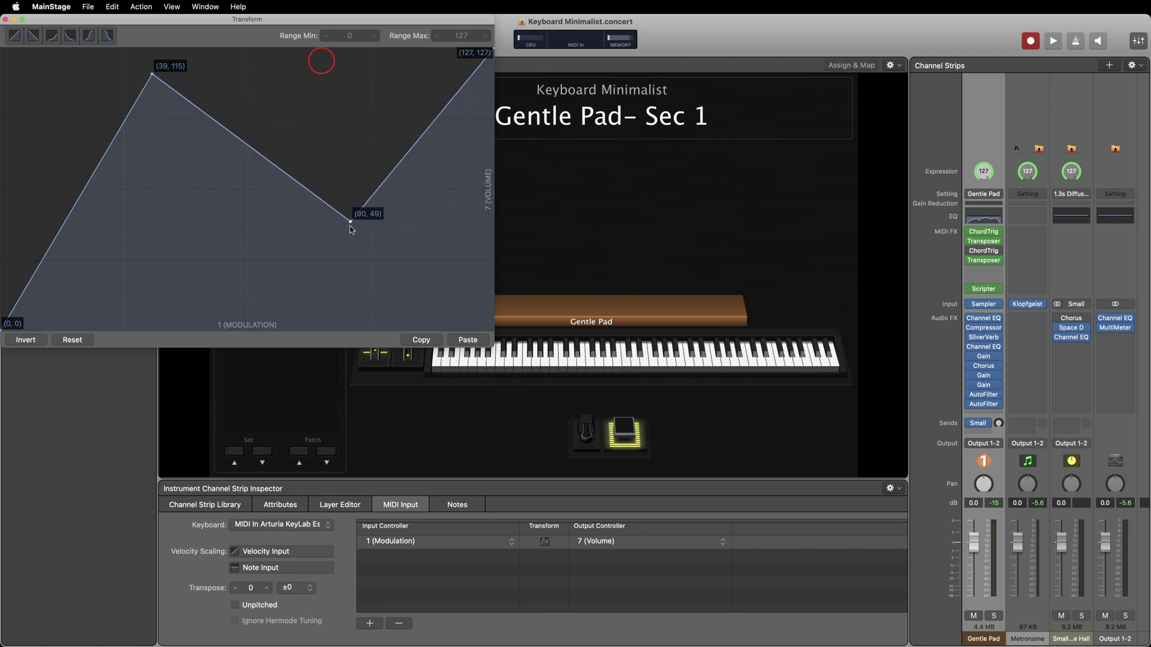
pyautogui.click(127, 144)
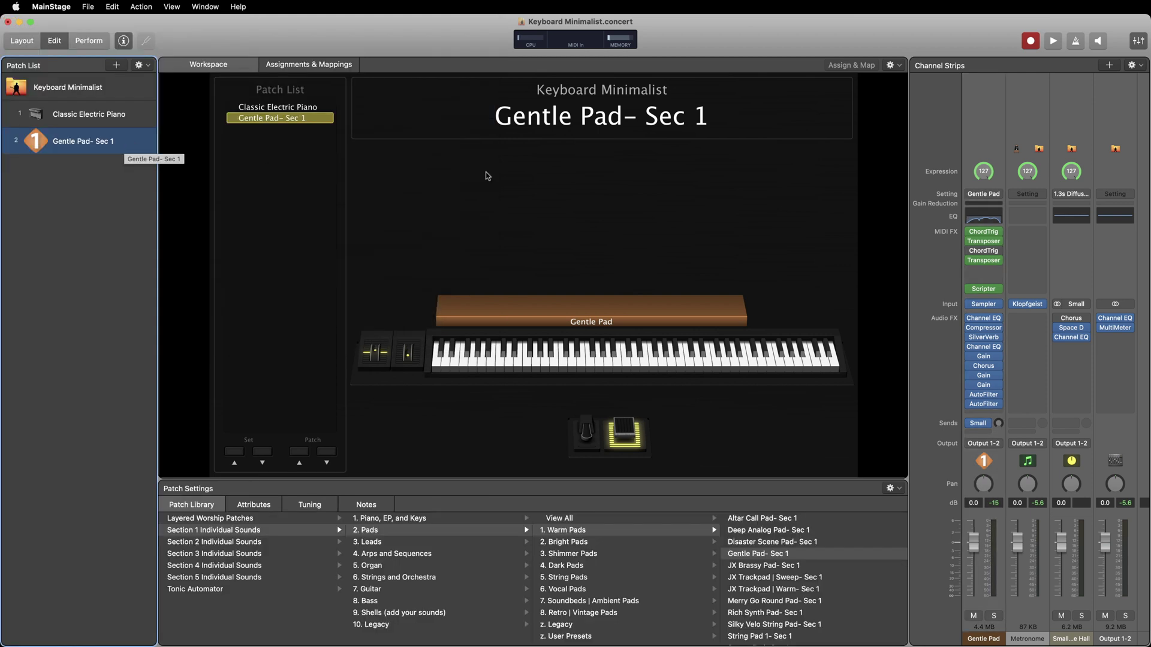
# - Open the Gentle Pad sampler and confirm the Mod Matrix rows: Velocity source, Filter 1 Cutoff target
pyautogui.click(986, 305)
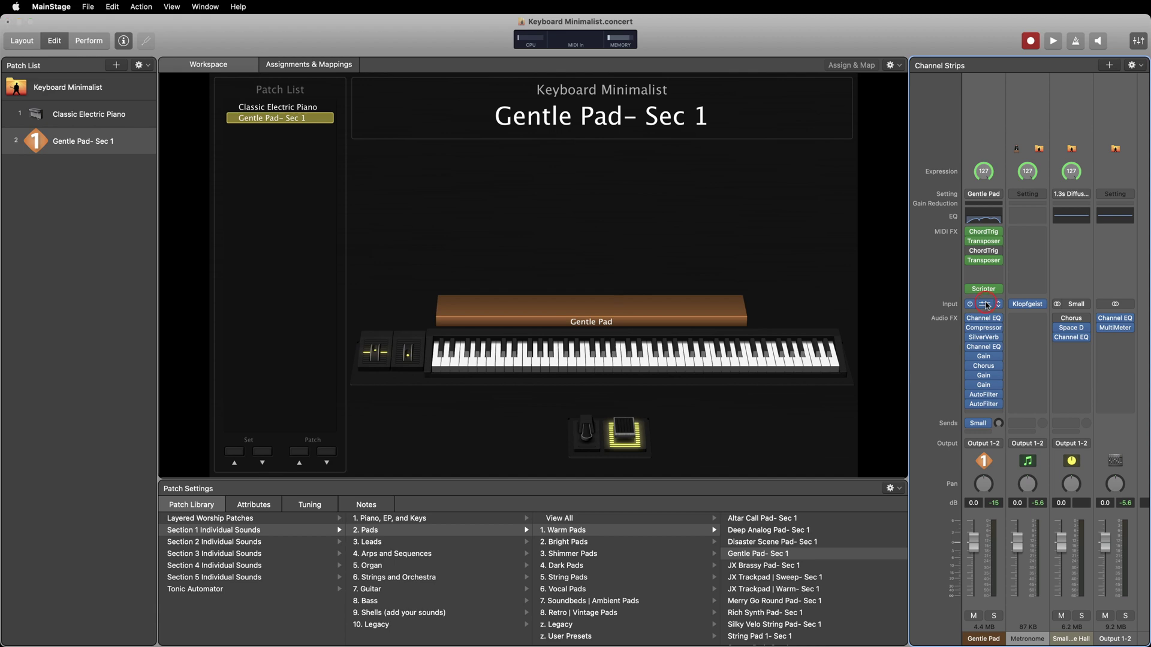
pyautogui.click(986, 304)
pyautogui.click(662, 259)
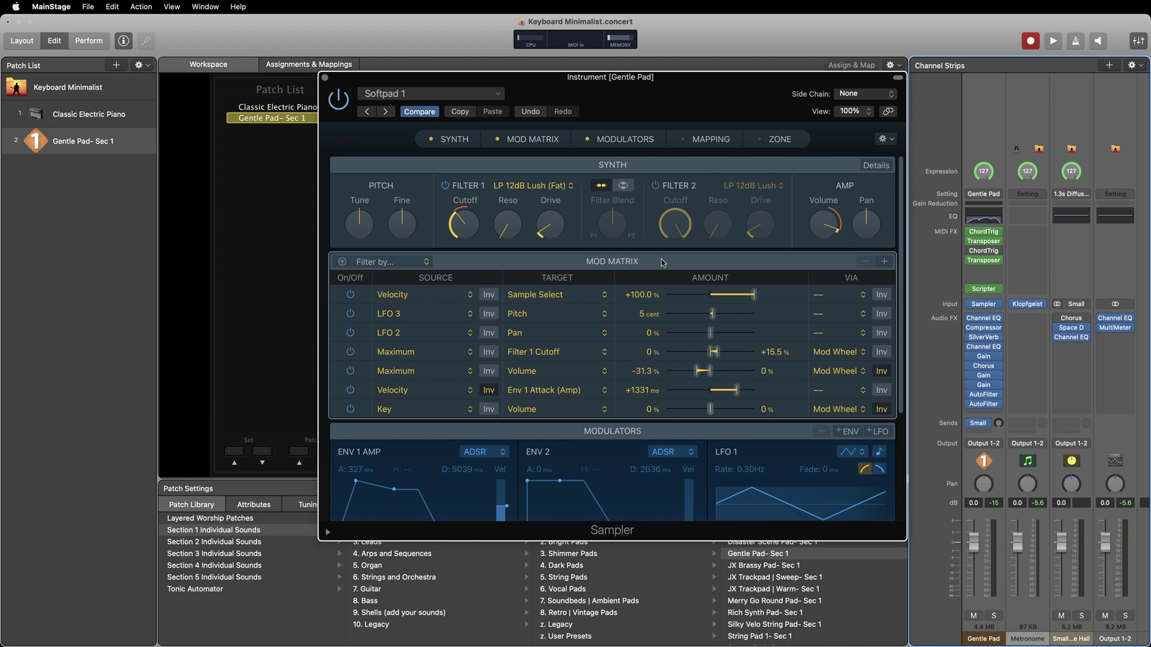
pyautogui.click(459, 297)
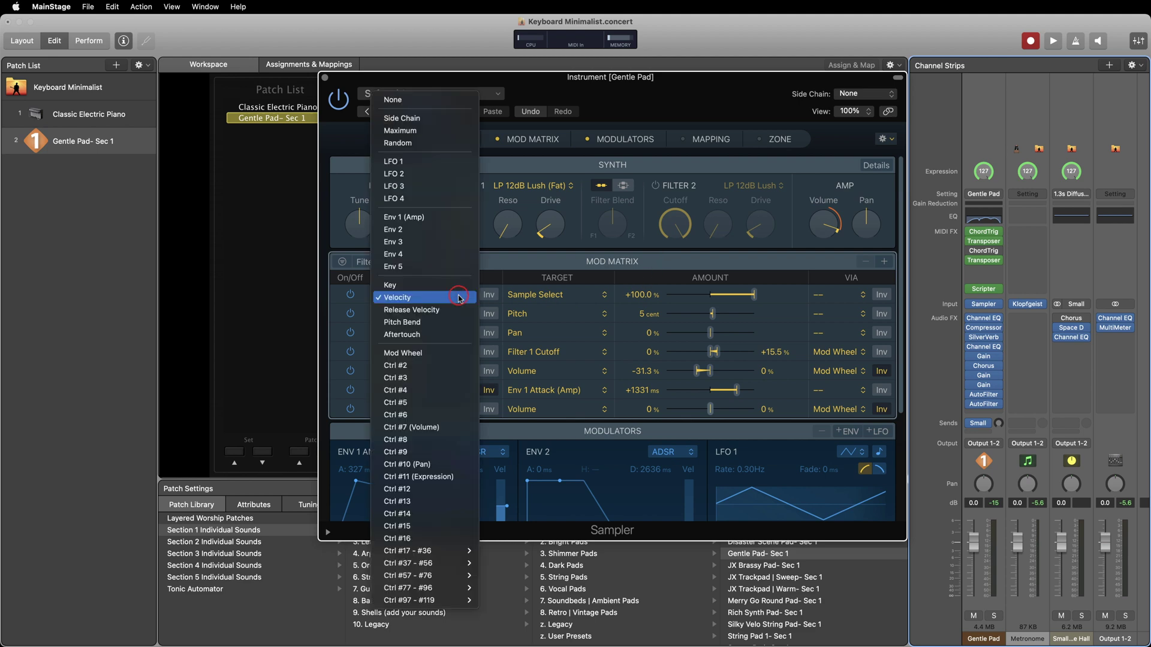
pyautogui.click(460, 297)
pyautogui.click(535, 353)
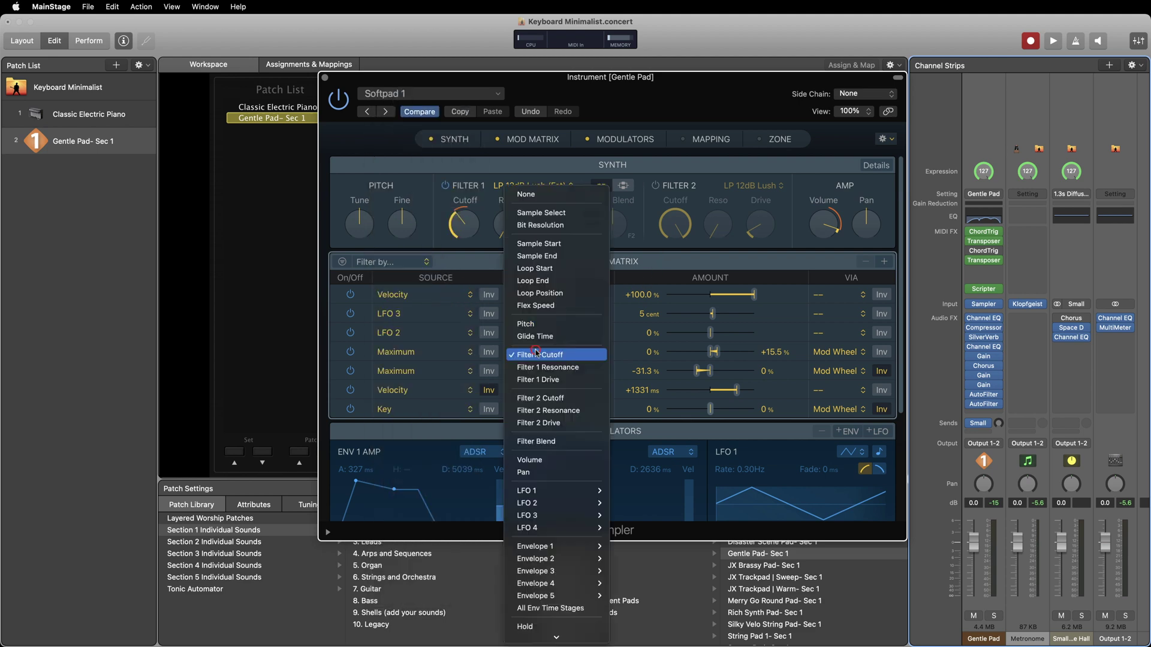
pyautogui.click(572, 354)
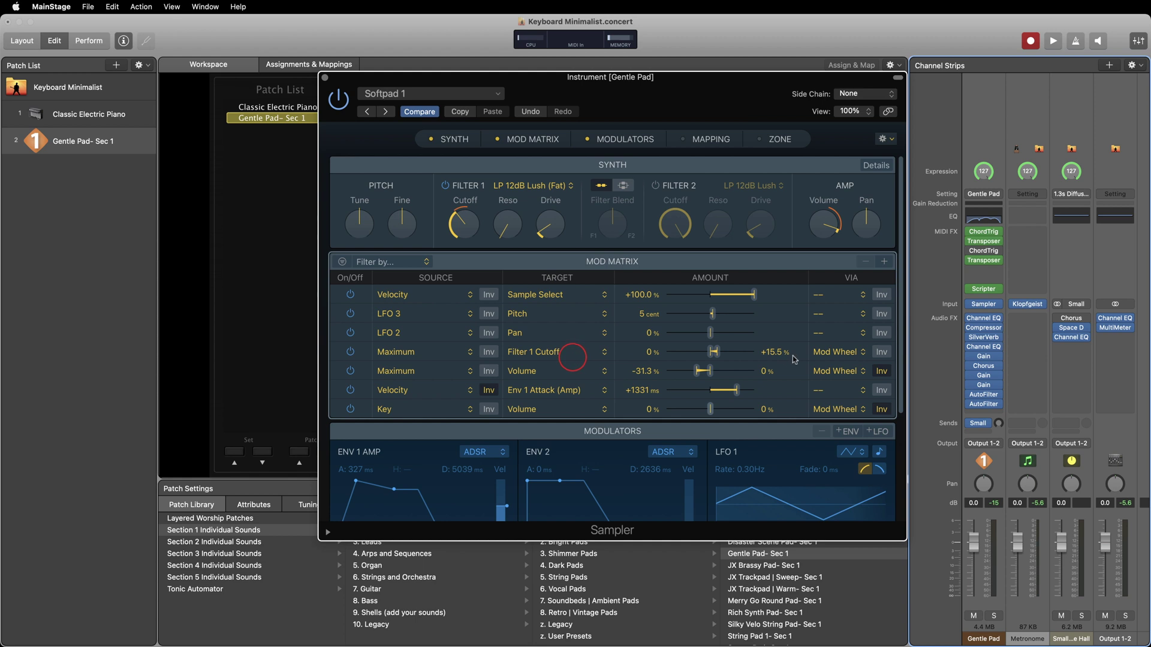
# - Keep Mod Wheel as the Filter 1 Cutoff via source and deepen its amount, then close the sampler
pyautogui.click(842, 352)
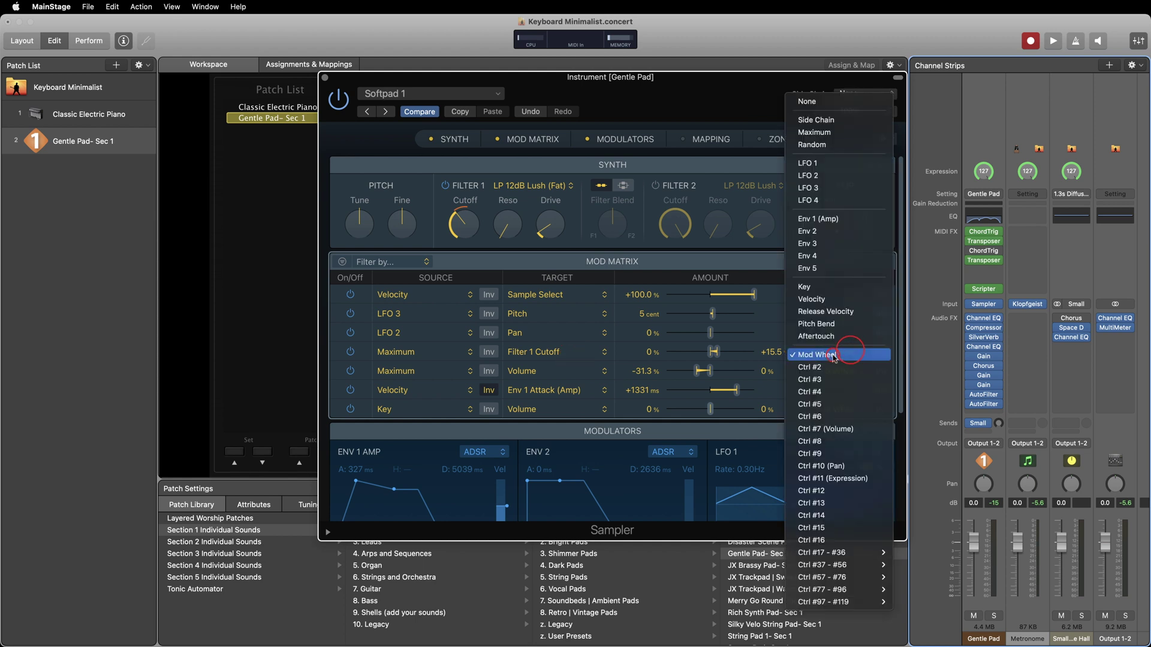
pyautogui.click(833, 356)
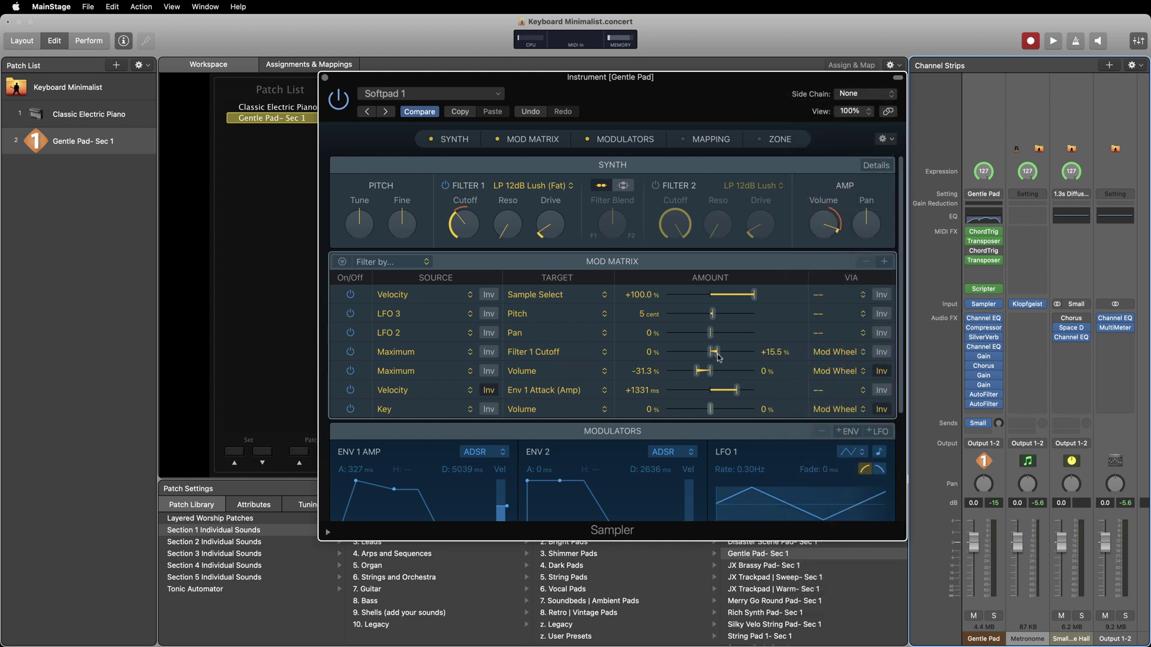
pyautogui.moveTo(719, 357)
pyautogui.mouseDown()
pyautogui.moveTo(744, 357)
pyautogui.moveTo(712, 357)
pyautogui.mouseUp()
pyautogui.click(324, 77)
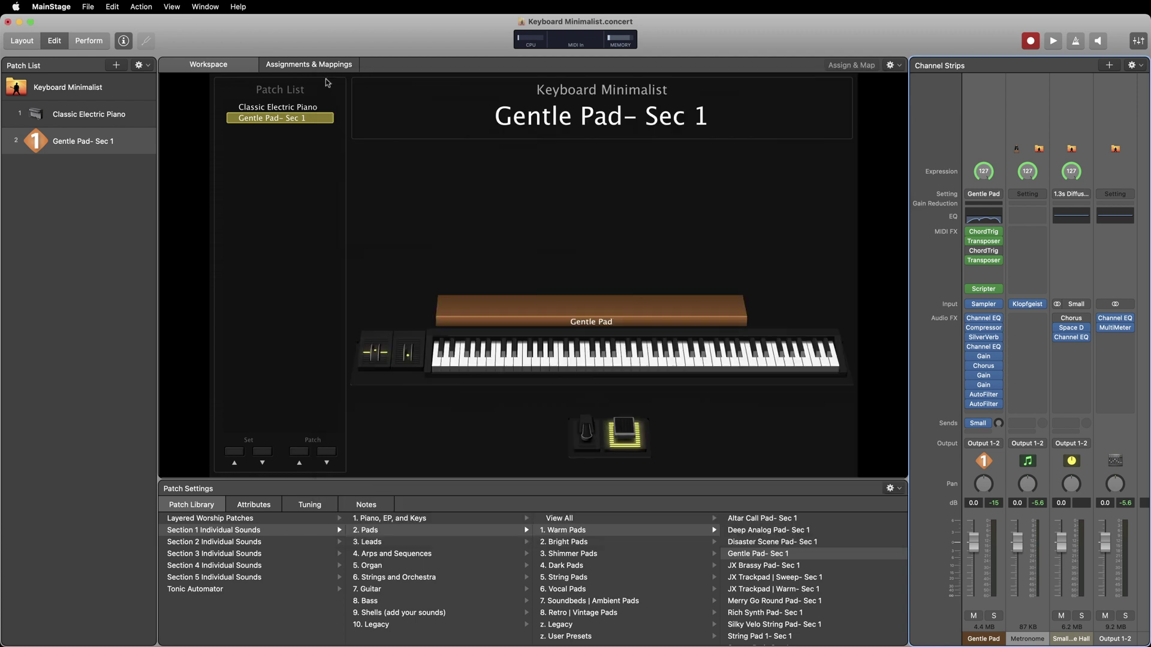
# - Insert a Modifier MIDI effect on Gentle Pad that re-assigns 1 Mod Wheel to 7 Volume
pyautogui.click(988, 269)
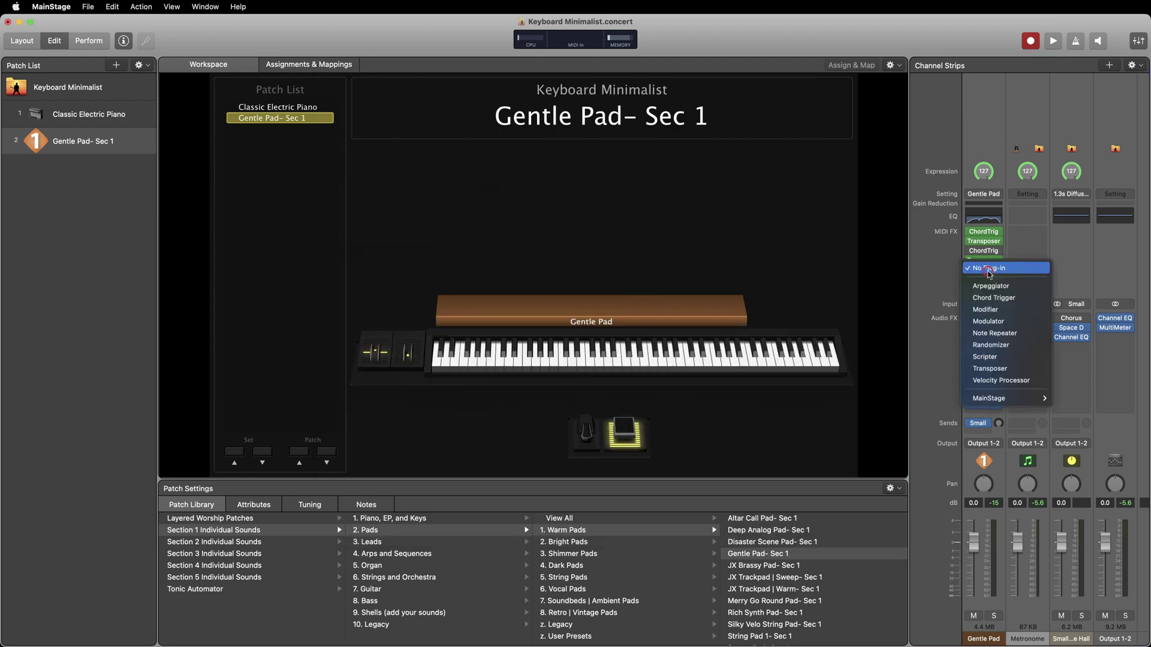
pyautogui.click(1003, 311)
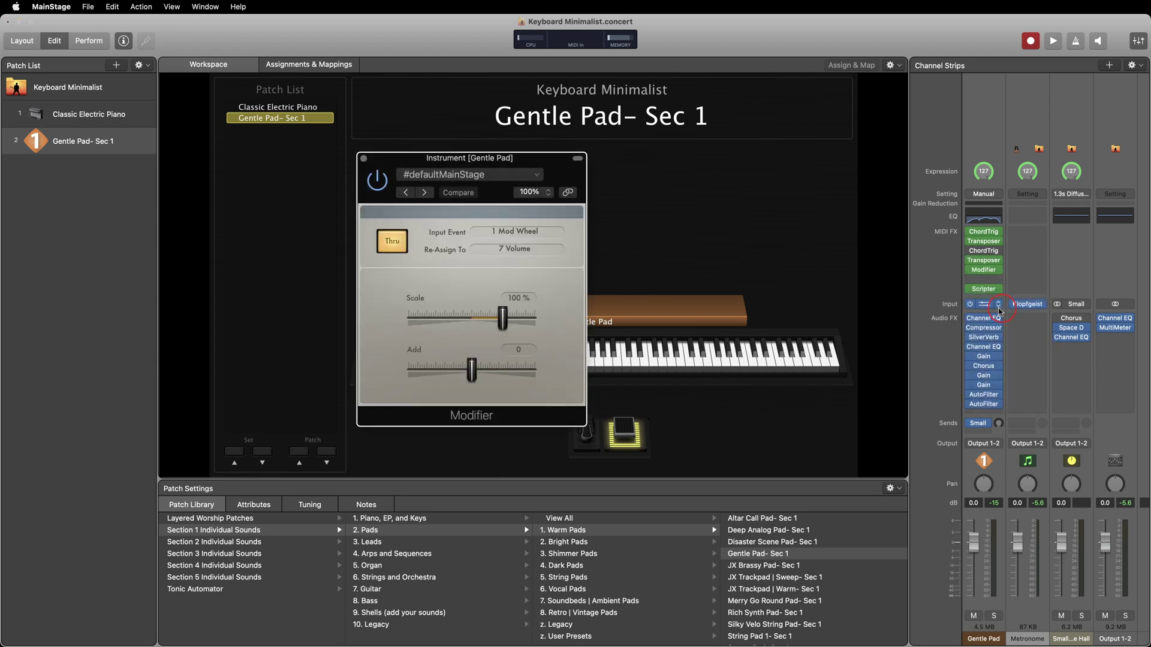
pyautogui.click(511, 233)
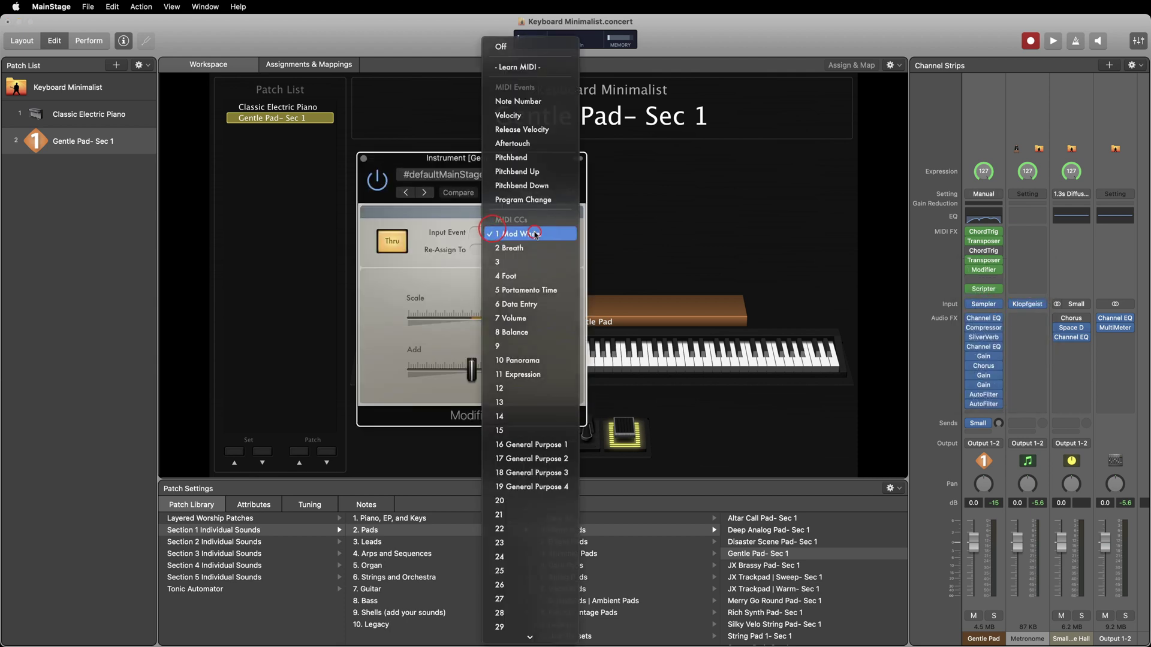
pyautogui.click(534, 231)
pyautogui.click(534, 249)
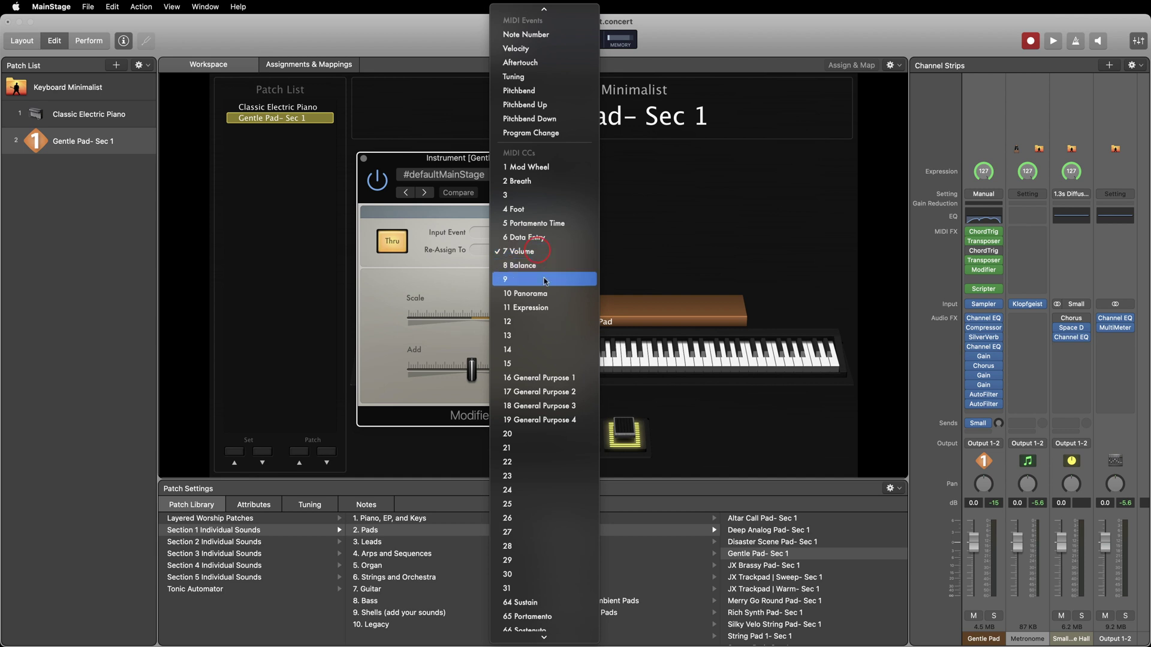
pyautogui.scroll(-5, 557, 422)
pyautogui.scroll(5, 558, 422)
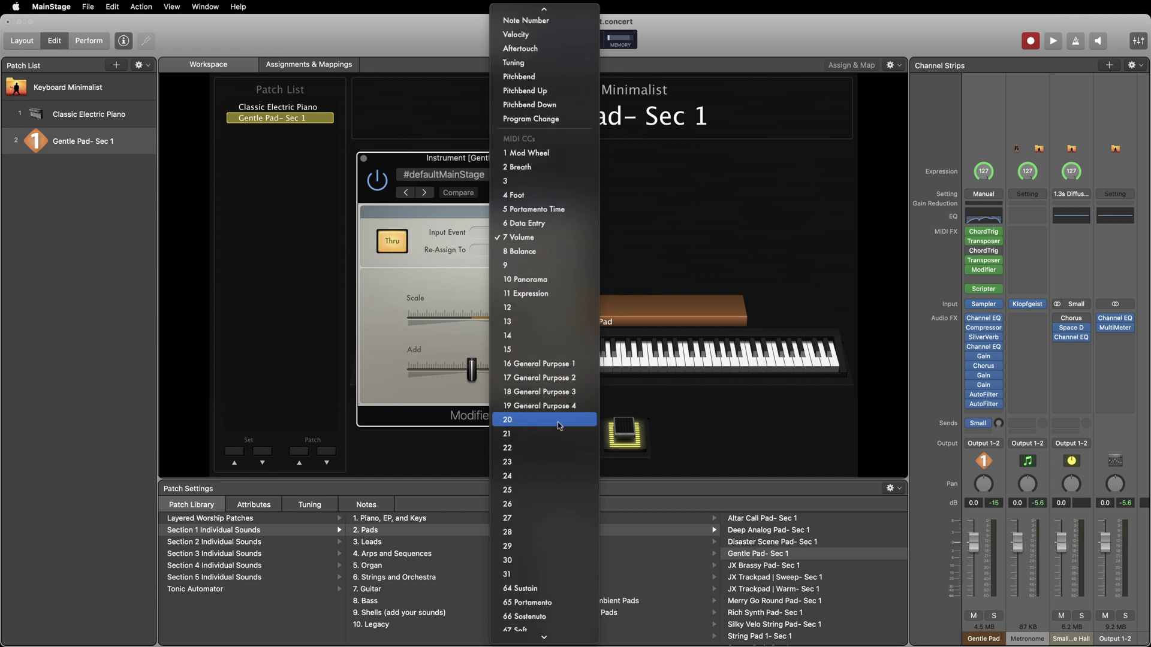
pyautogui.click(552, 284)
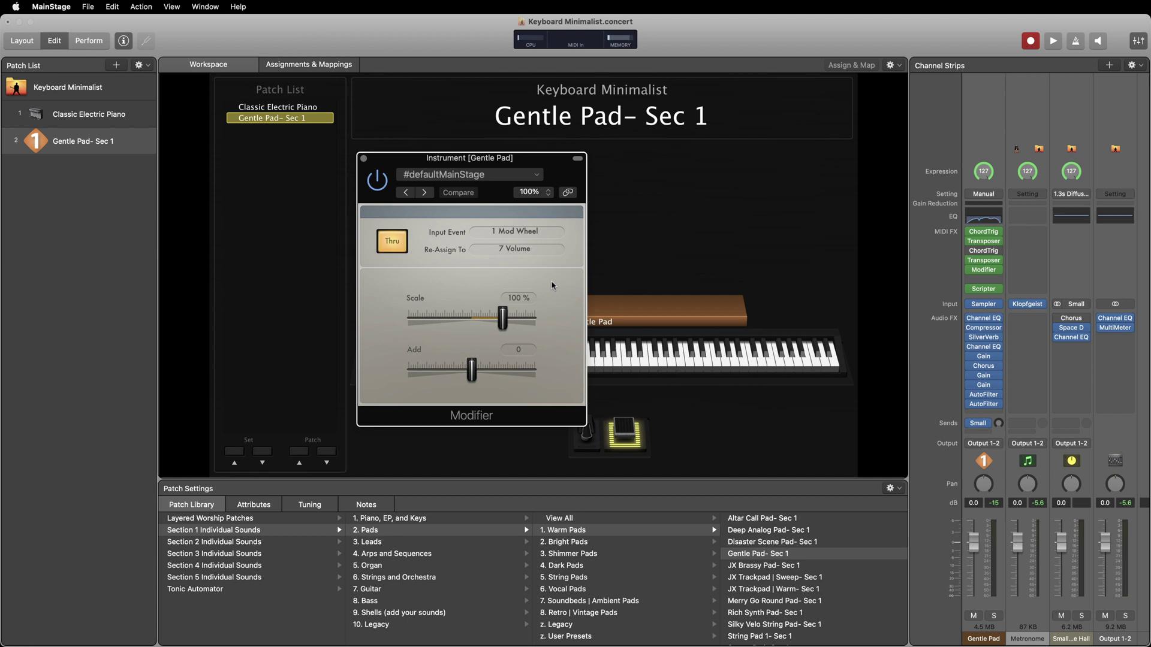
# - Delete the Gentle Pad patch, then toggle the toolbar CPU meters off and back on in Display preferences
pyautogui.press('super+z')
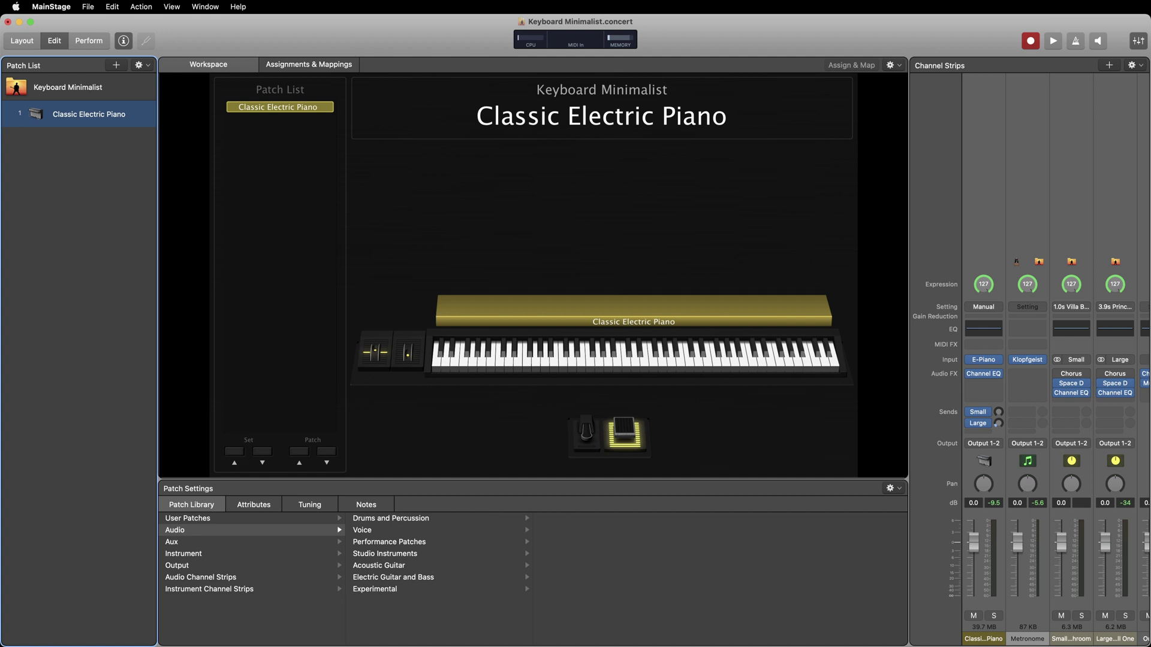
pyautogui.click(51, 7)
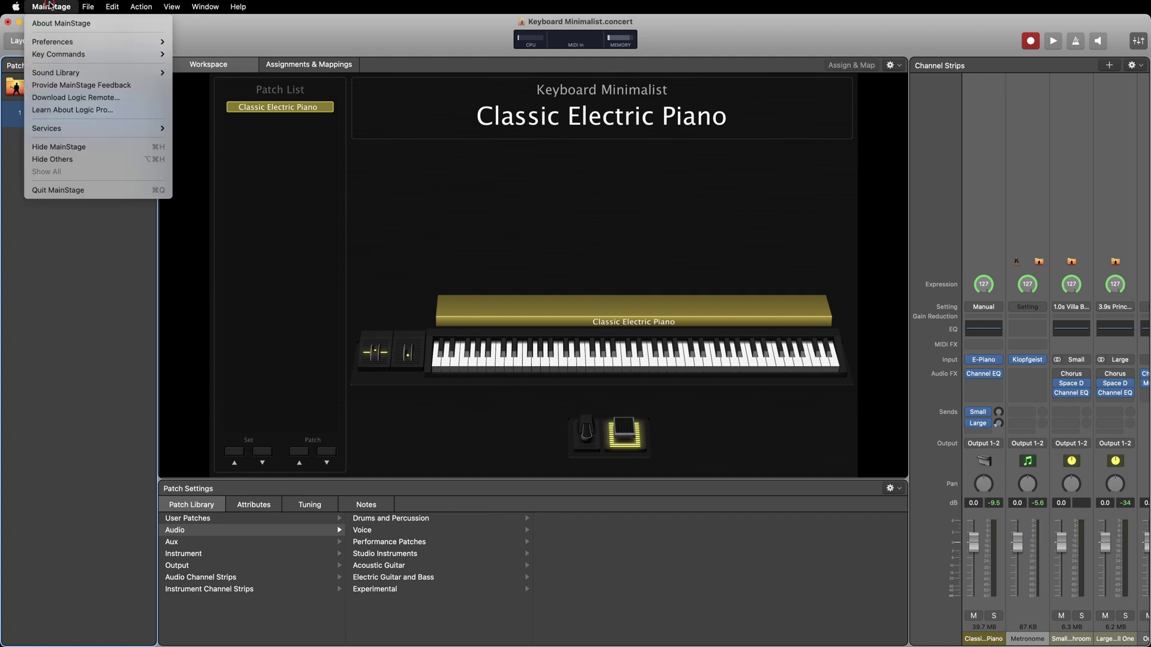
pyautogui.click(62, 42)
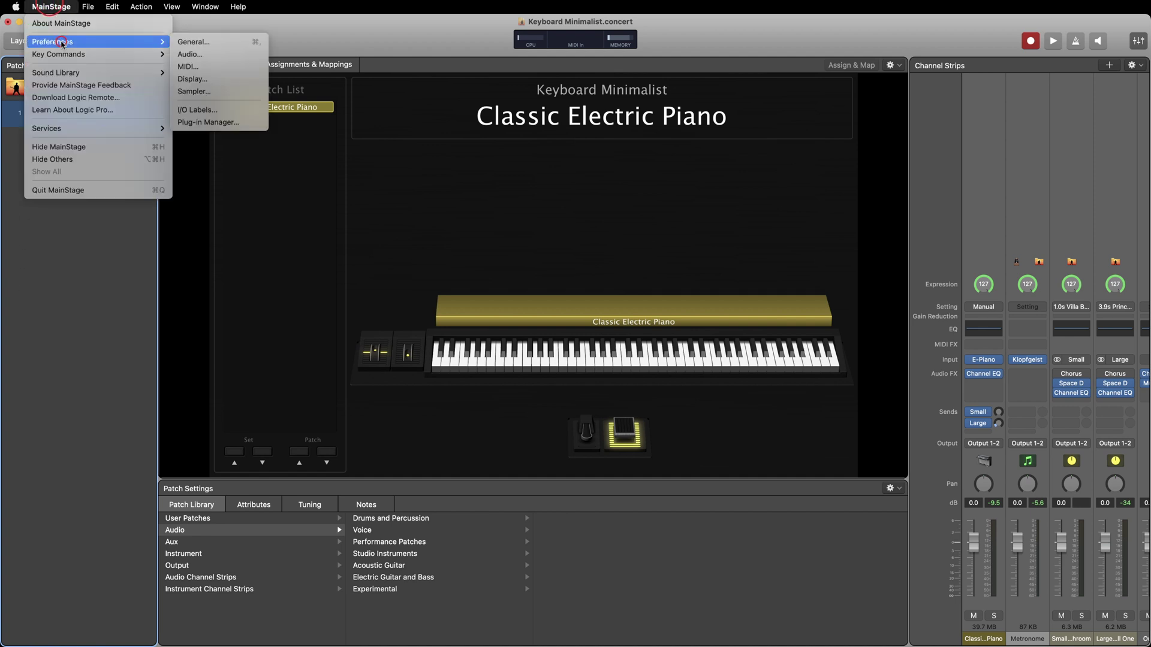
pyautogui.click(223, 80)
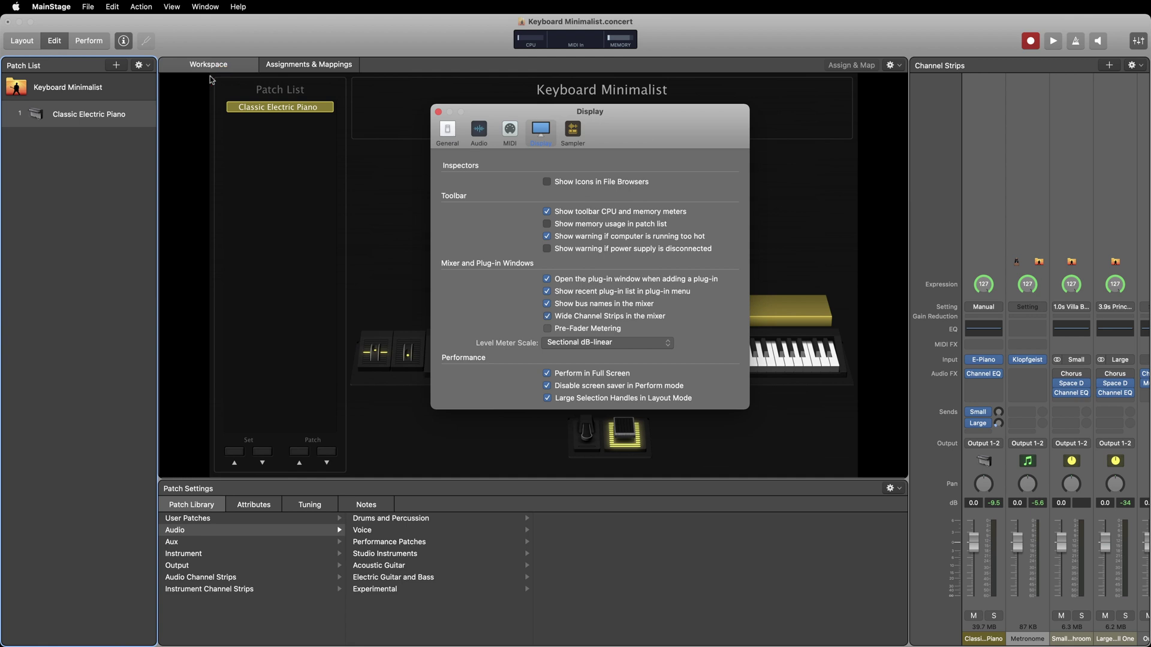
pyautogui.click(547, 212)
pyautogui.click(547, 211)
pyautogui.press('cmd+w')
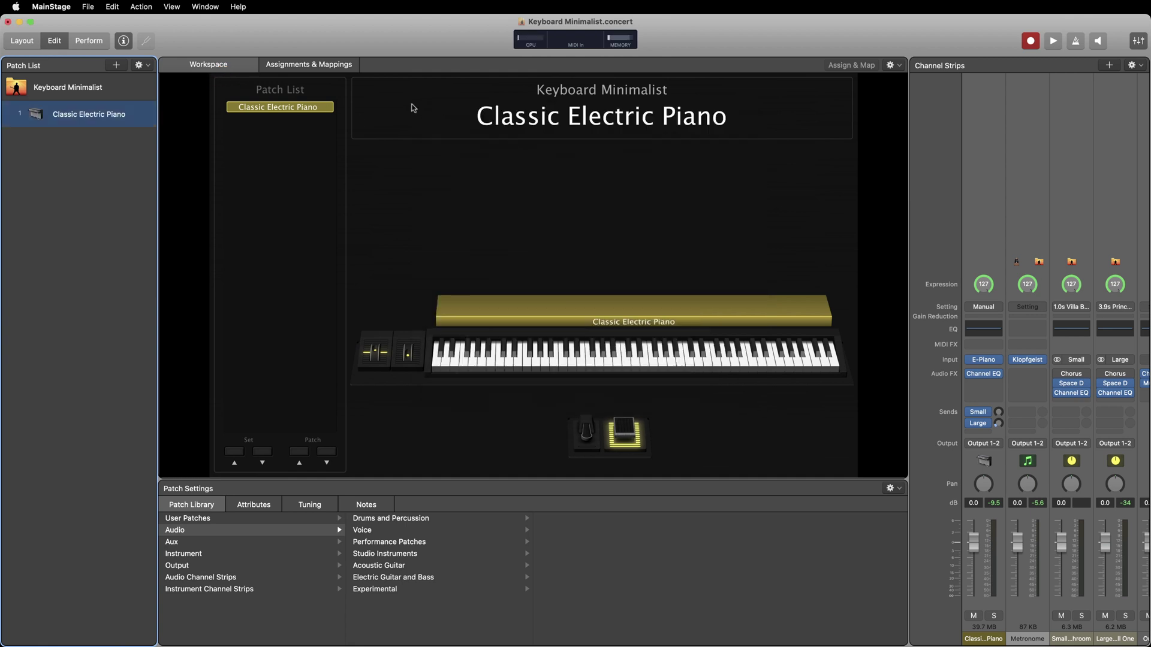
# - In Layout mode, place a Horizontal Meter above the keyboard in the screen layout
pyautogui.click(27, 44)
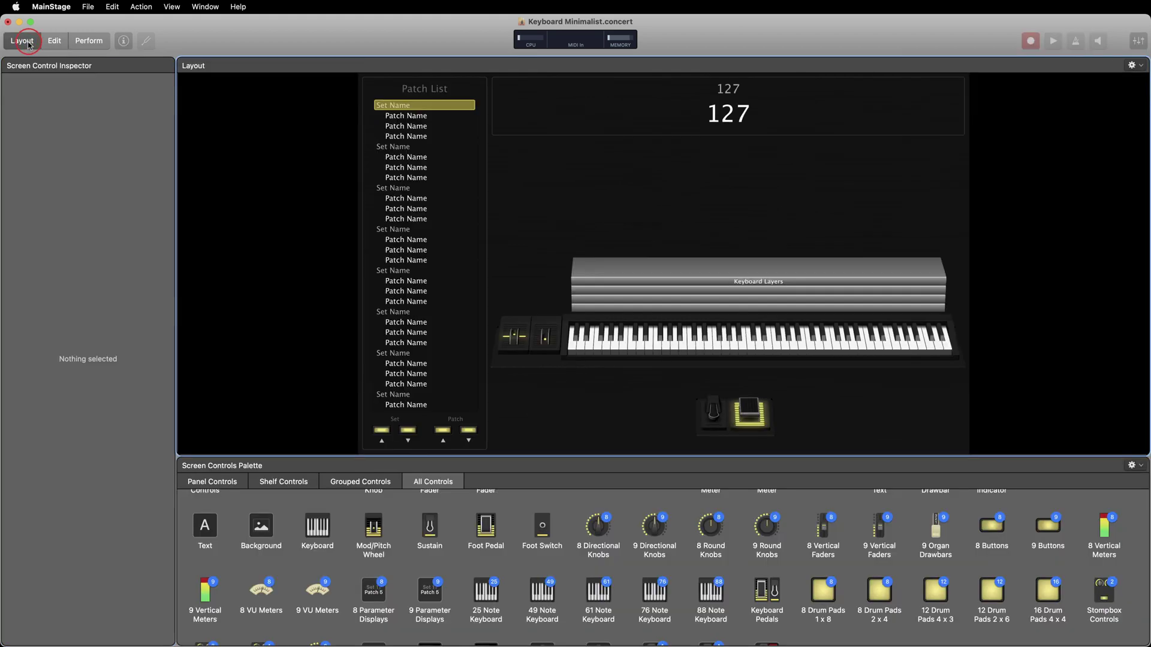
pyautogui.scroll(2, 512, 529)
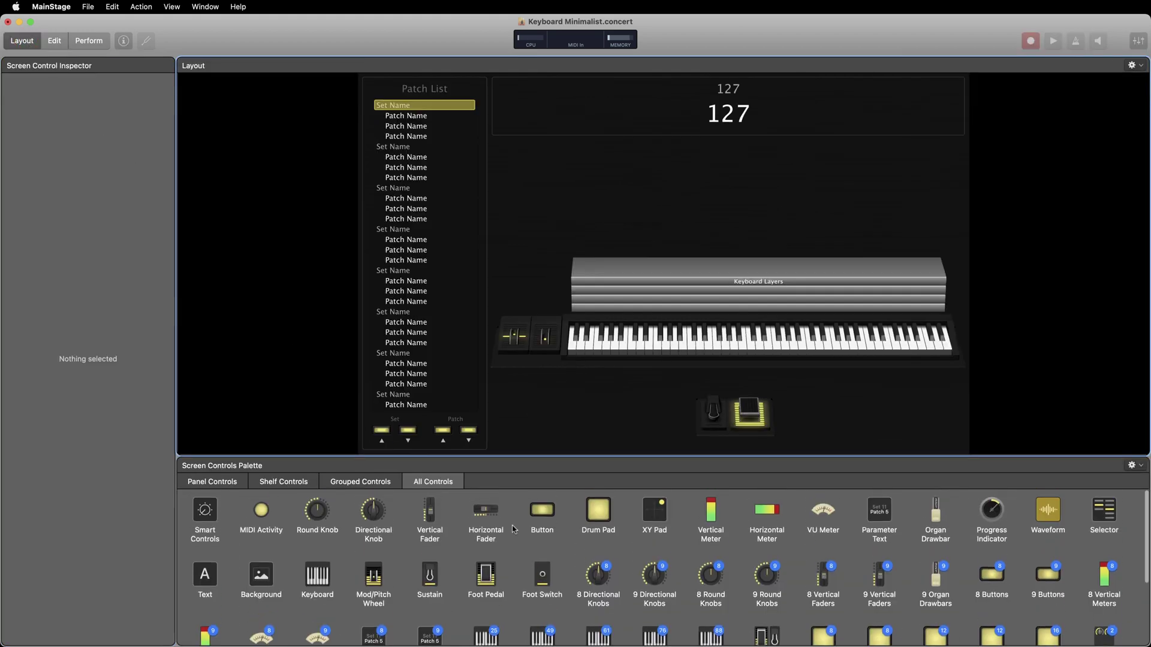
pyautogui.click(766, 514)
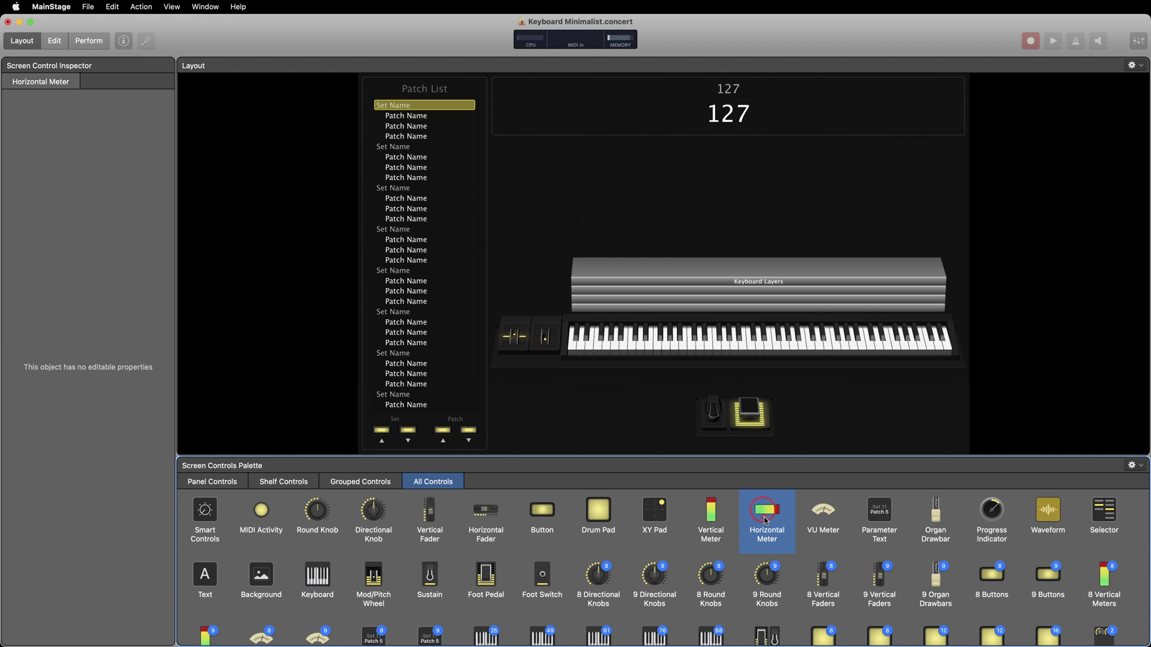
pyautogui.moveTo(766, 519); pyautogui.dragTo(588, 183)
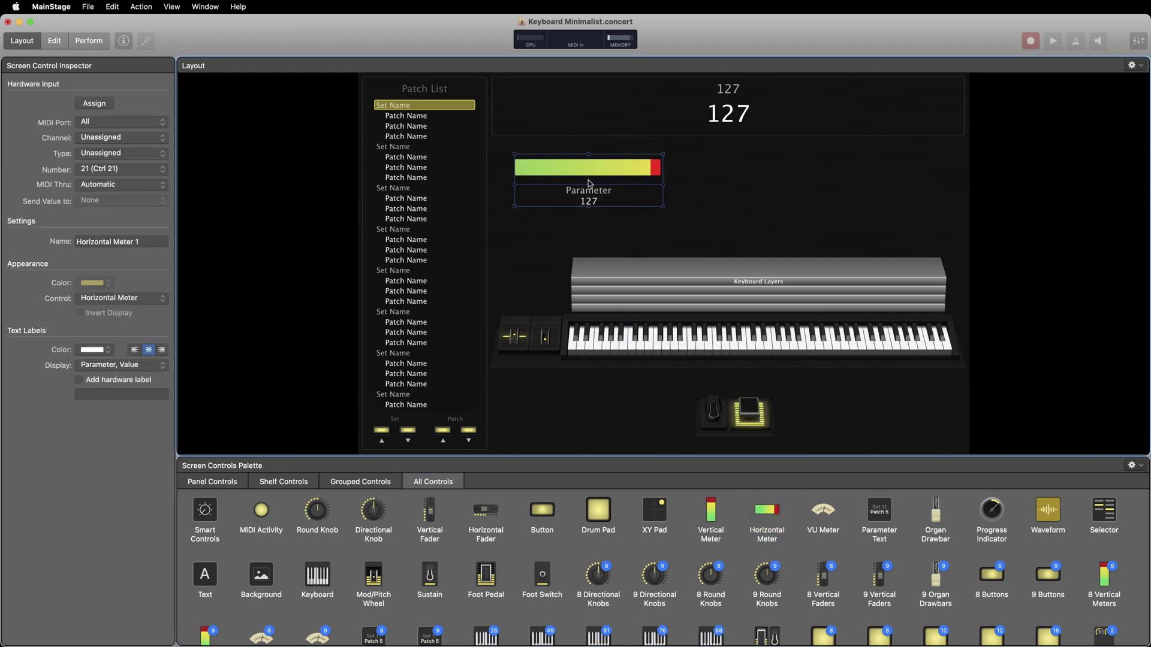
# - Map the new meter to Actions > CPU Load and switch to Perform mode
pyautogui.click(54, 42)
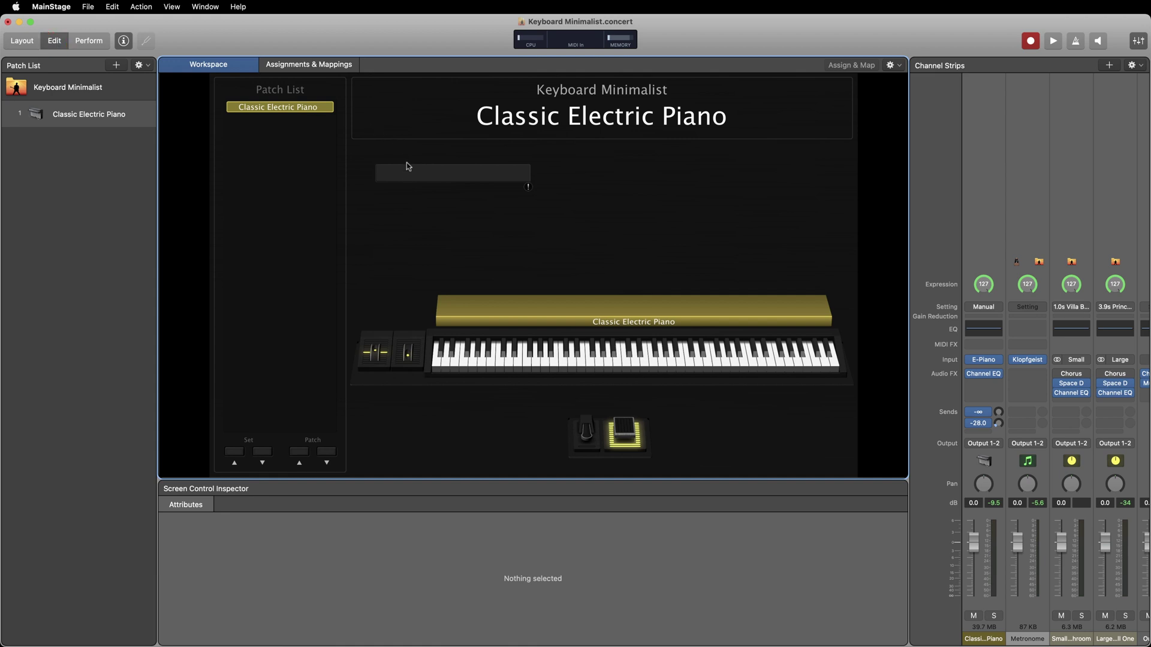
pyautogui.click(407, 168)
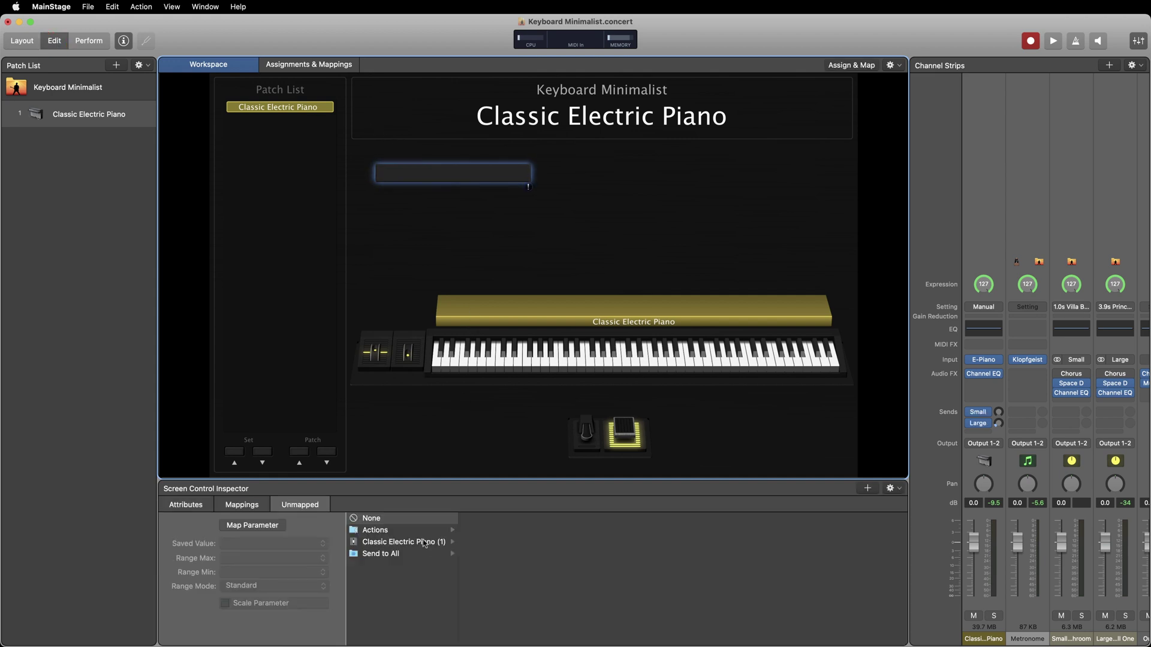
pyautogui.click(393, 531)
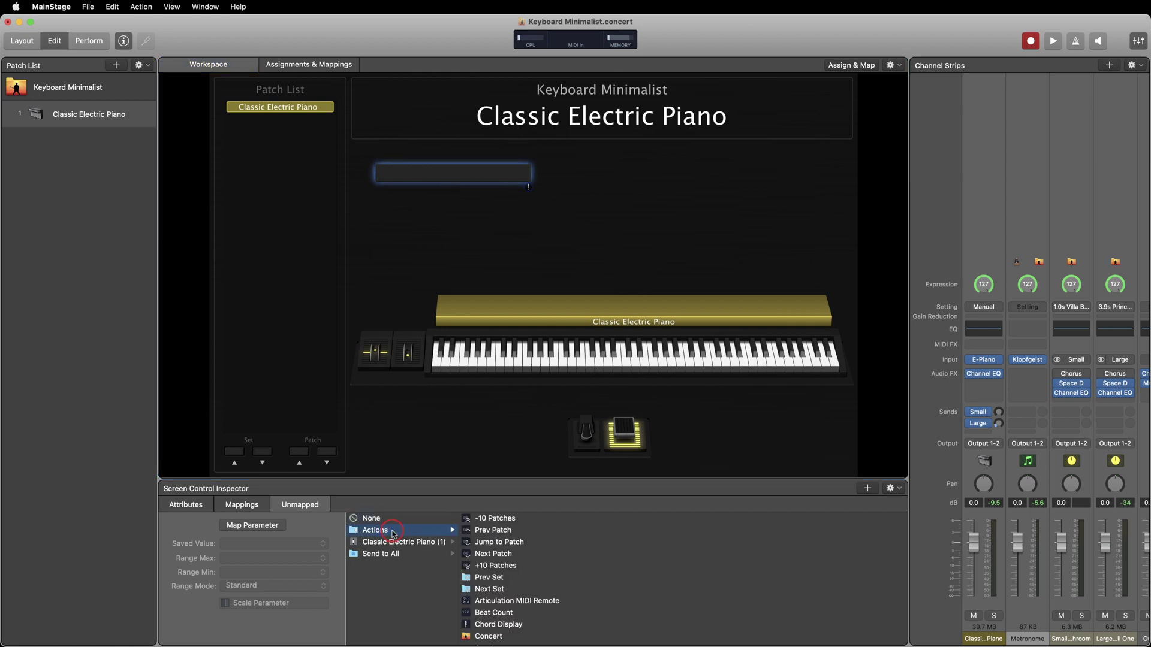
pyautogui.scroll(-5, 531, 560)
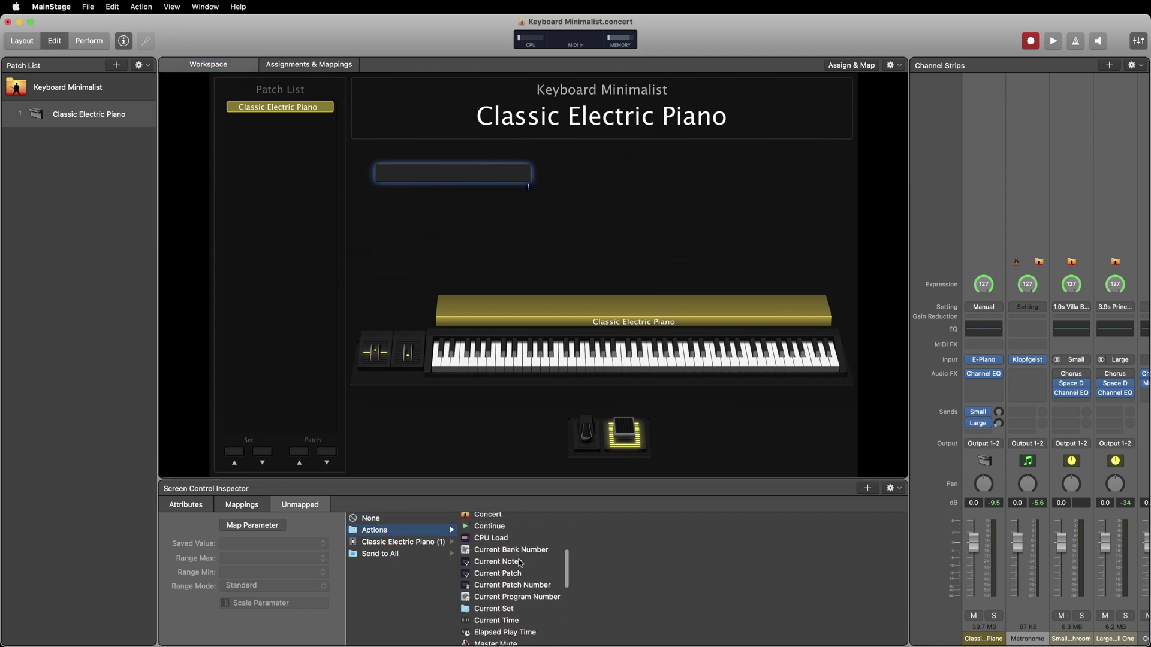
pyautogui.click(495, 538)
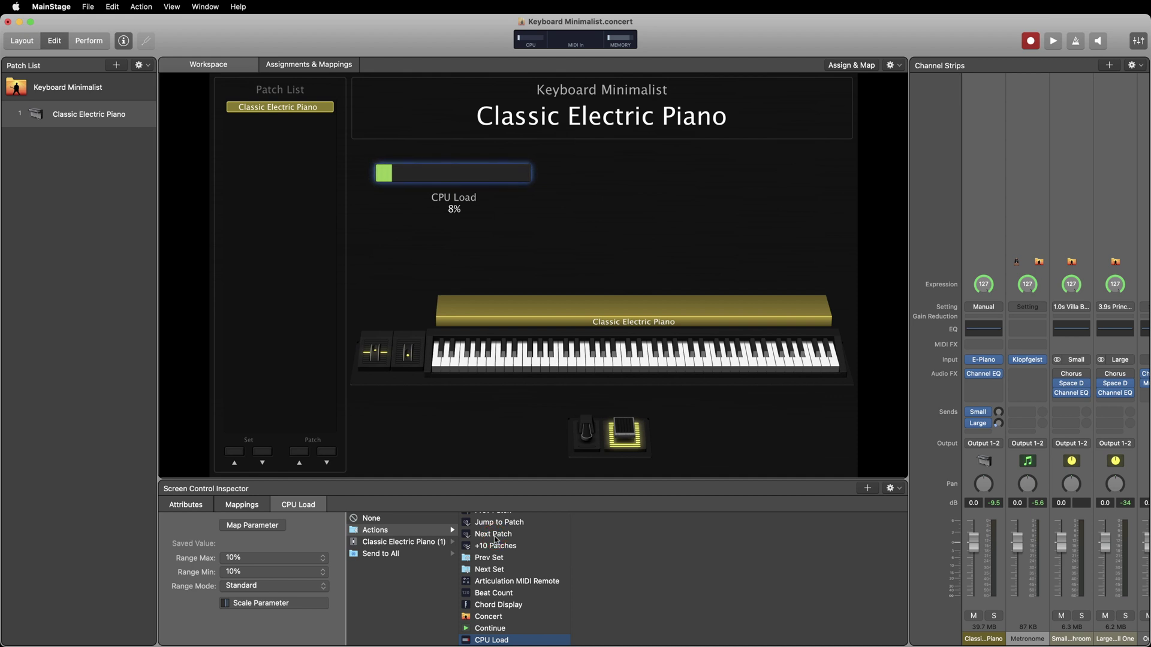
pyautogui.click(93, 39)
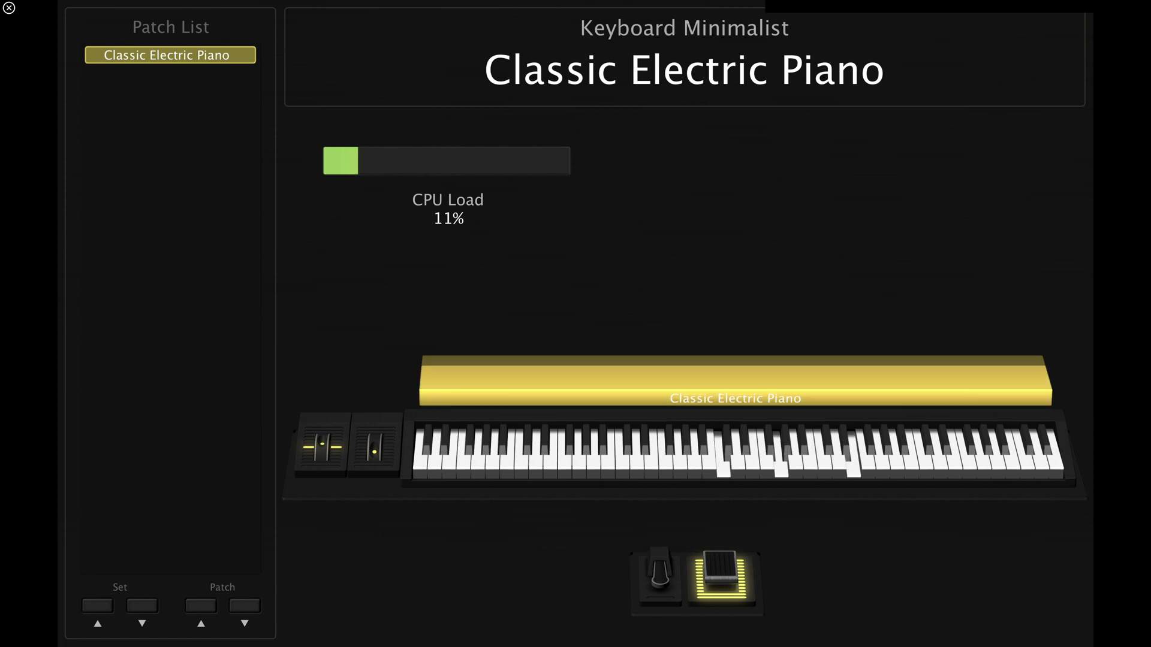
# - Exit full-screen Perform mode back to Edit mode with Escape
pyautogui.press('Escape')
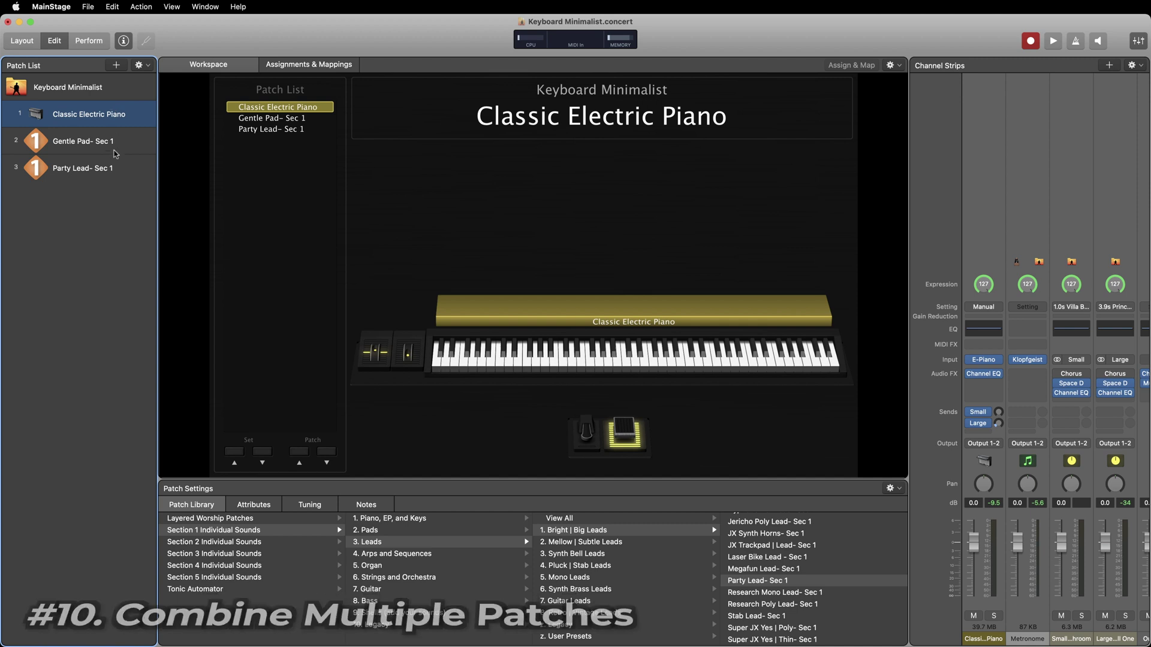
# - Select Classic Electric Piano, Gentle Pad and Party Lead and create a New Patch from Selected Patches
pyautogui.keyDown('shift'); pyautogui.click(113, 168); pyautogui.keyUp('shift')
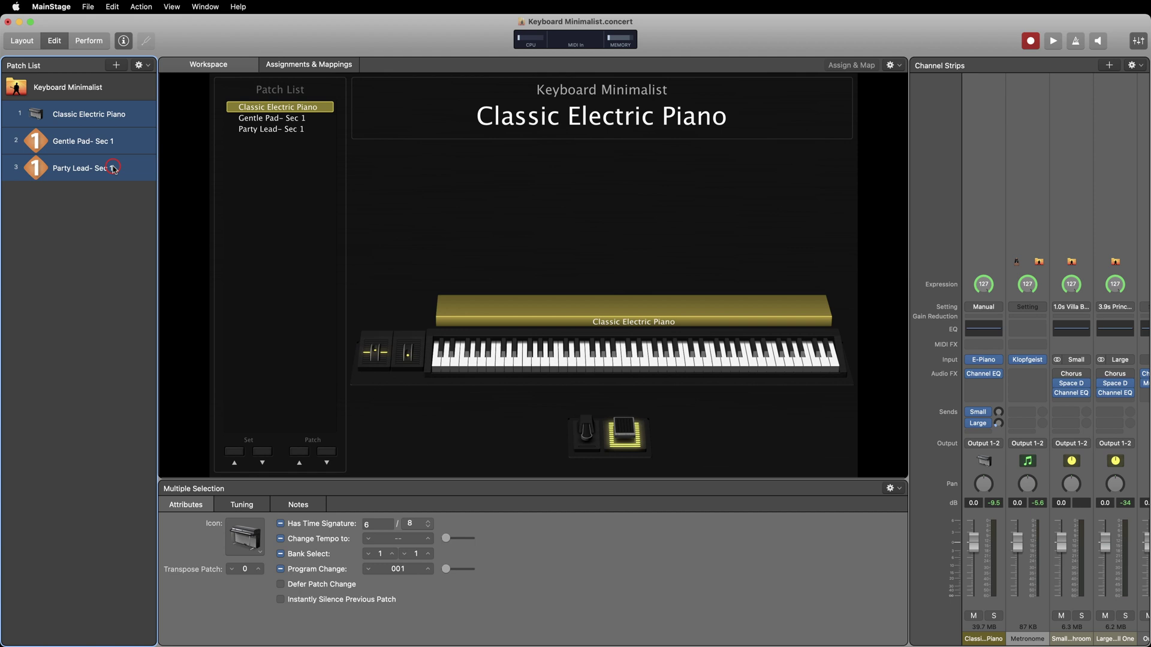
pyautogui.click(139, 65)
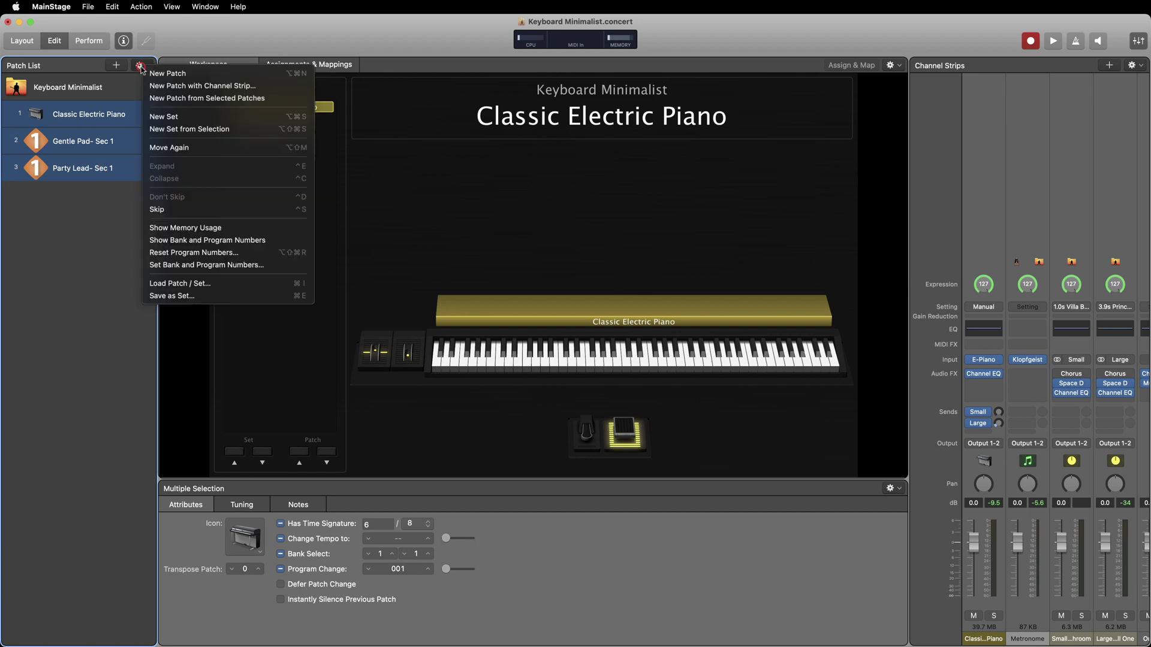
pyautogui.click(234, 100)
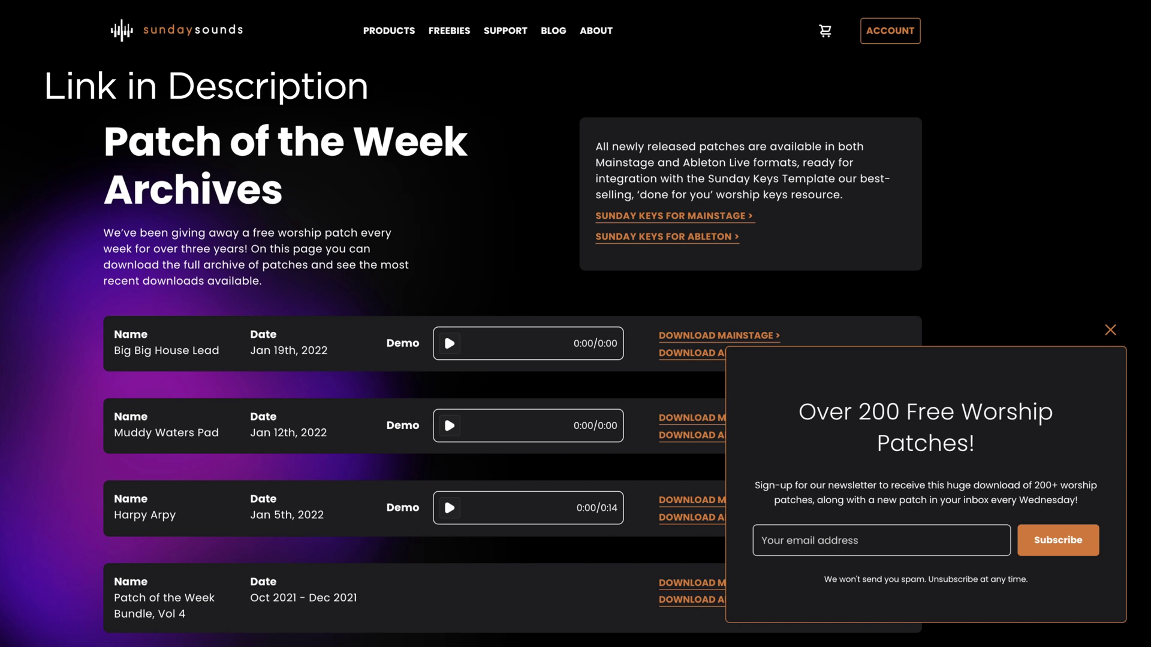
# - Scroll the Patch of the Week Archives page down to the Bundles Vol 1 to 4 downloads
pyautogui.scroll(-3, 61, 350)
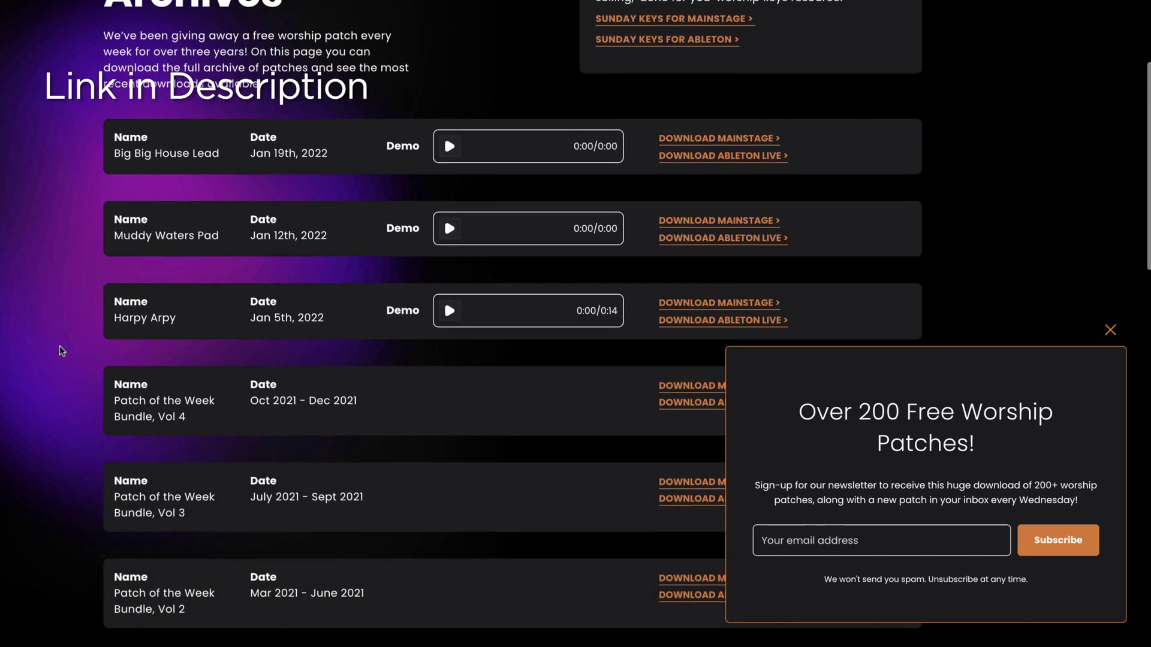
pyautogui.scroll(-3, 61, 351)
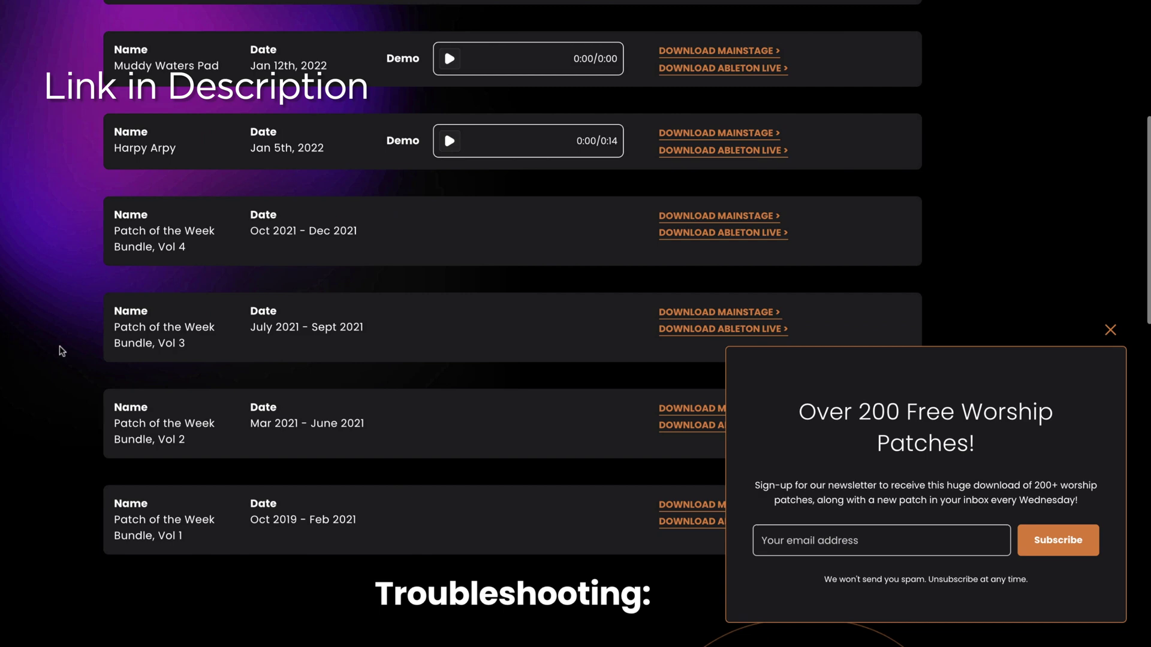